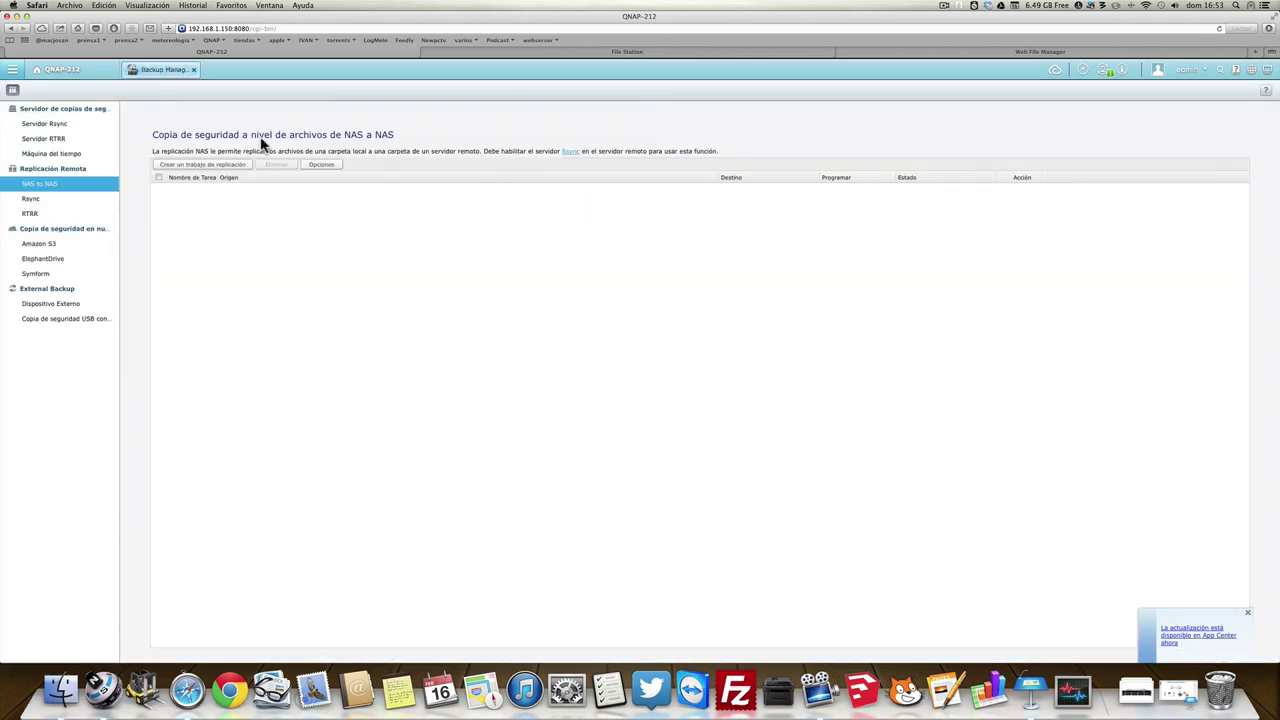
# Show the Rsync server page with port 973 and remote-to-local backup enabled.
pyautogui.click(62, 125)
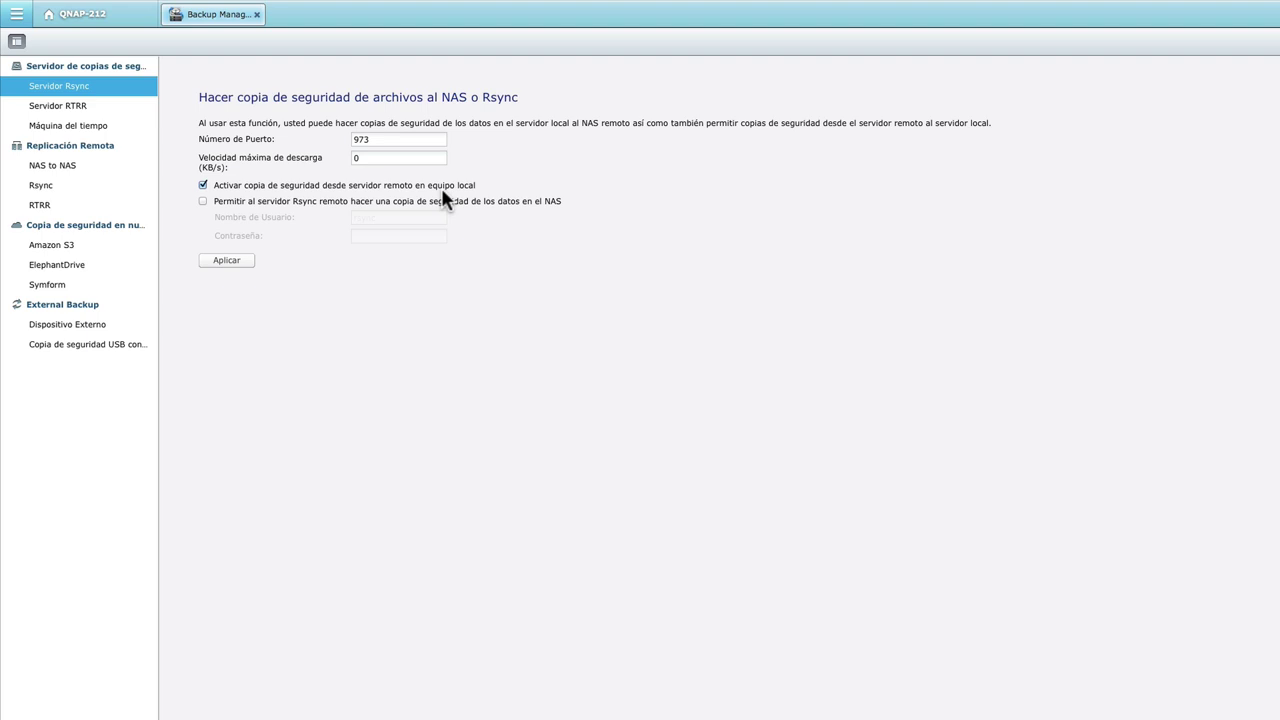
# Allow a remote Rsync server to back up to this NAS, then go to the RTRR server page.
pyautogui.click(312, 198)
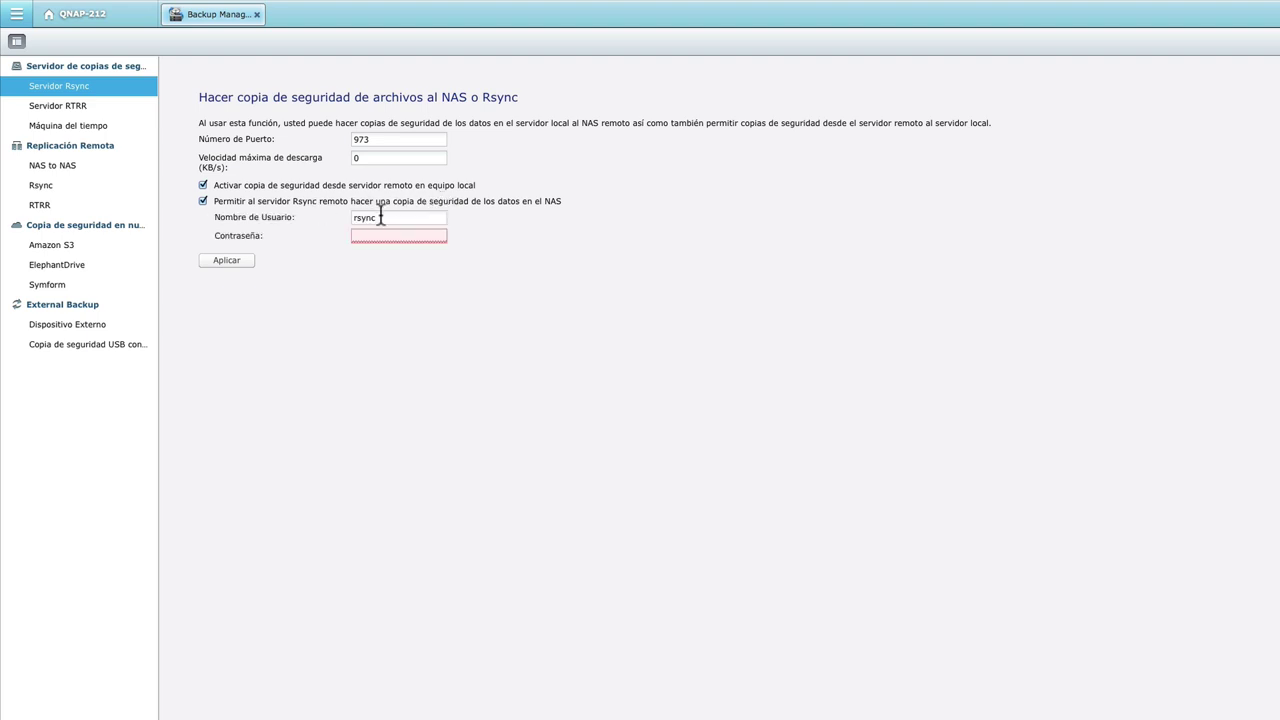
pyautogui.moveTo(381, 237)
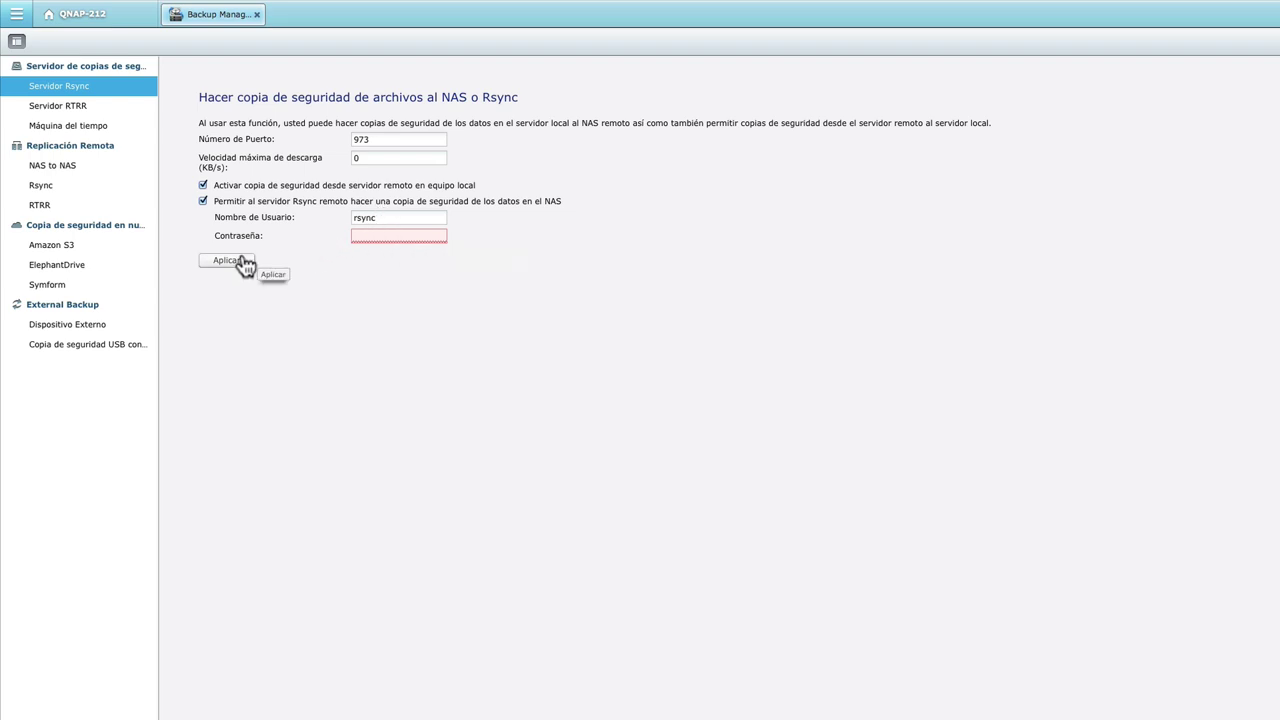
pyautogui.click(104, 108)
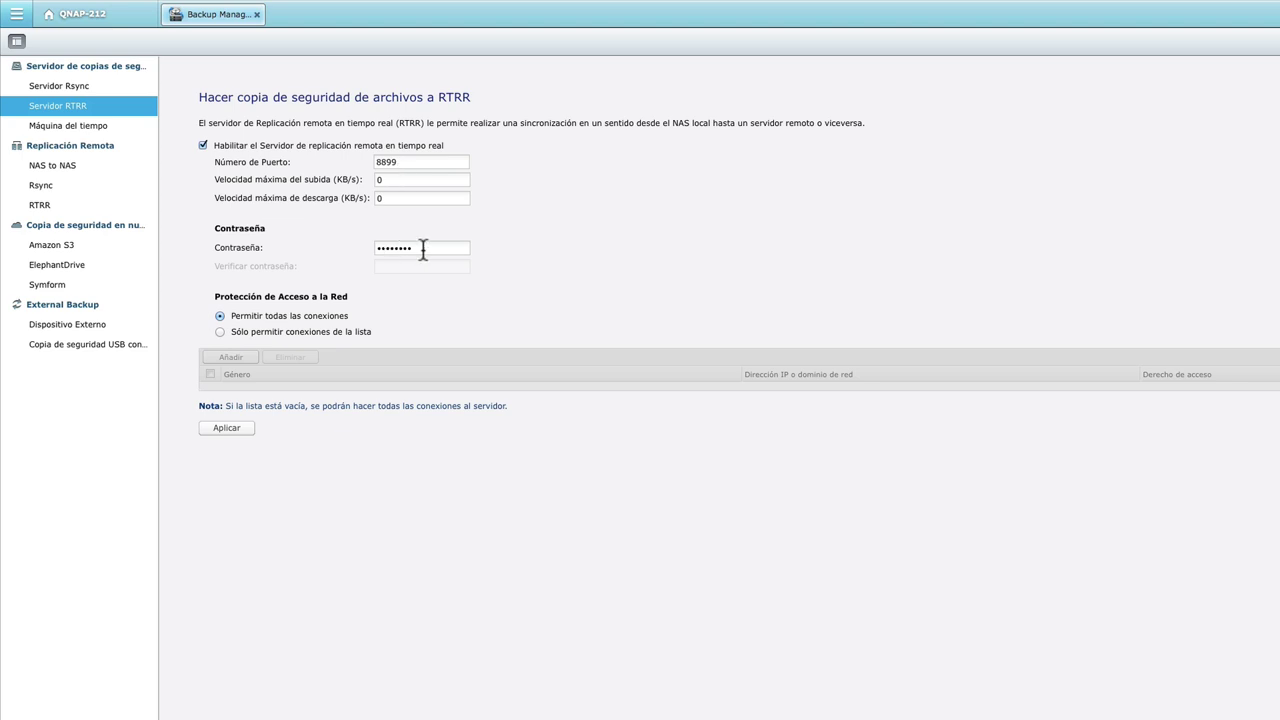
# Keep RTRR access protection at 'Permitir todas', glance at Time Machine, and return to NAS to NAS.
pyautogui.click(322, 331)
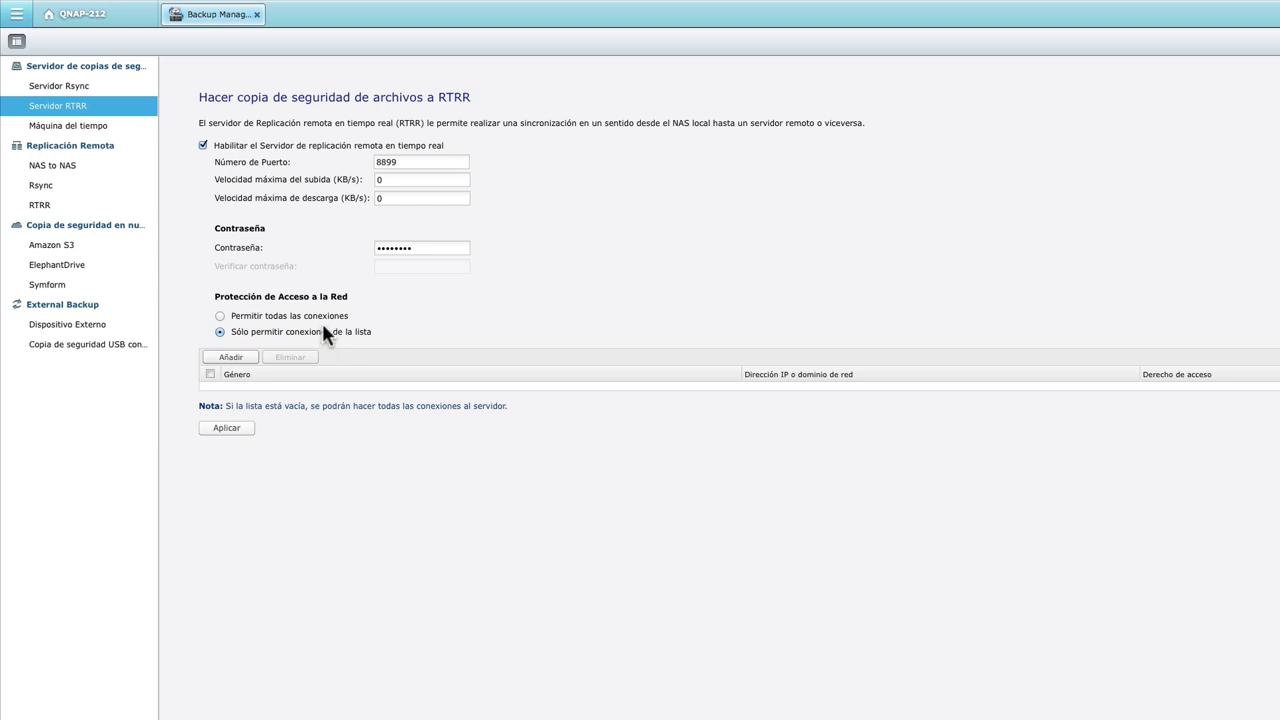
pyautogui.click(320, 317)
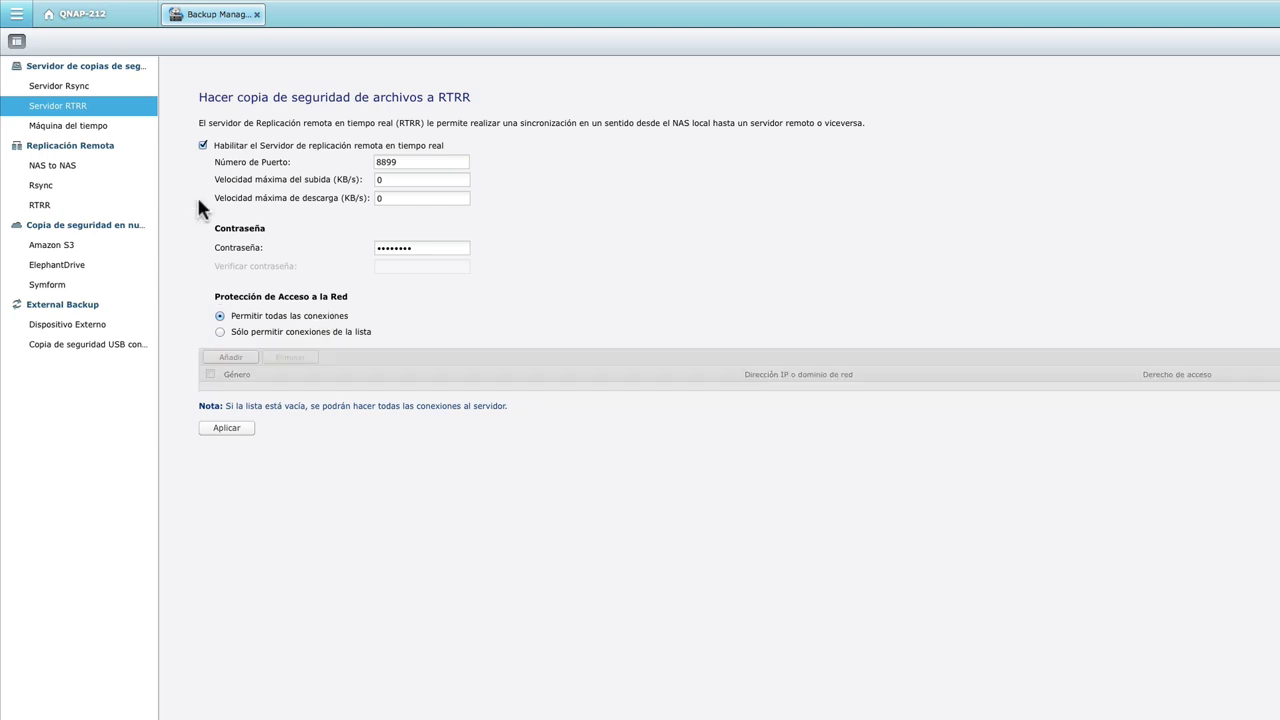
pyautogui.click(108, 127)
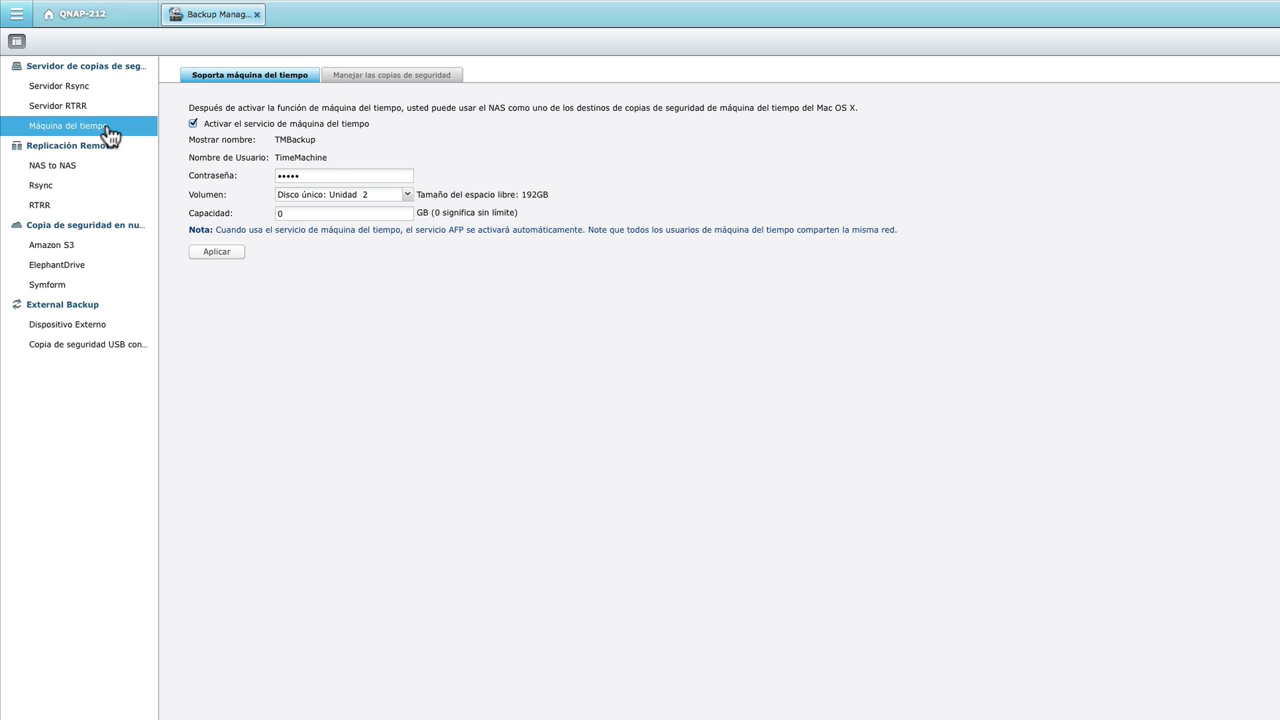
pyautogui.click(77, 172)
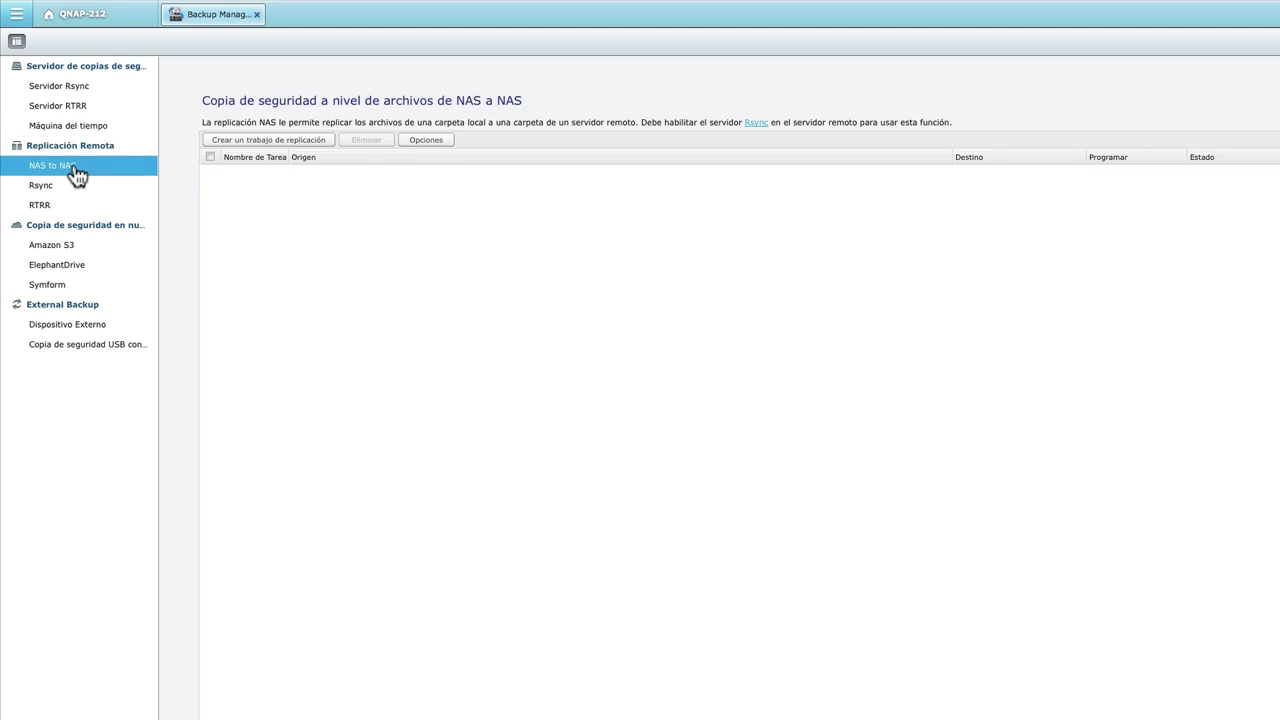
# Create a new replication job named 'macjosan' and bring up its remote site settings.
pyautogui.click(226, 147)
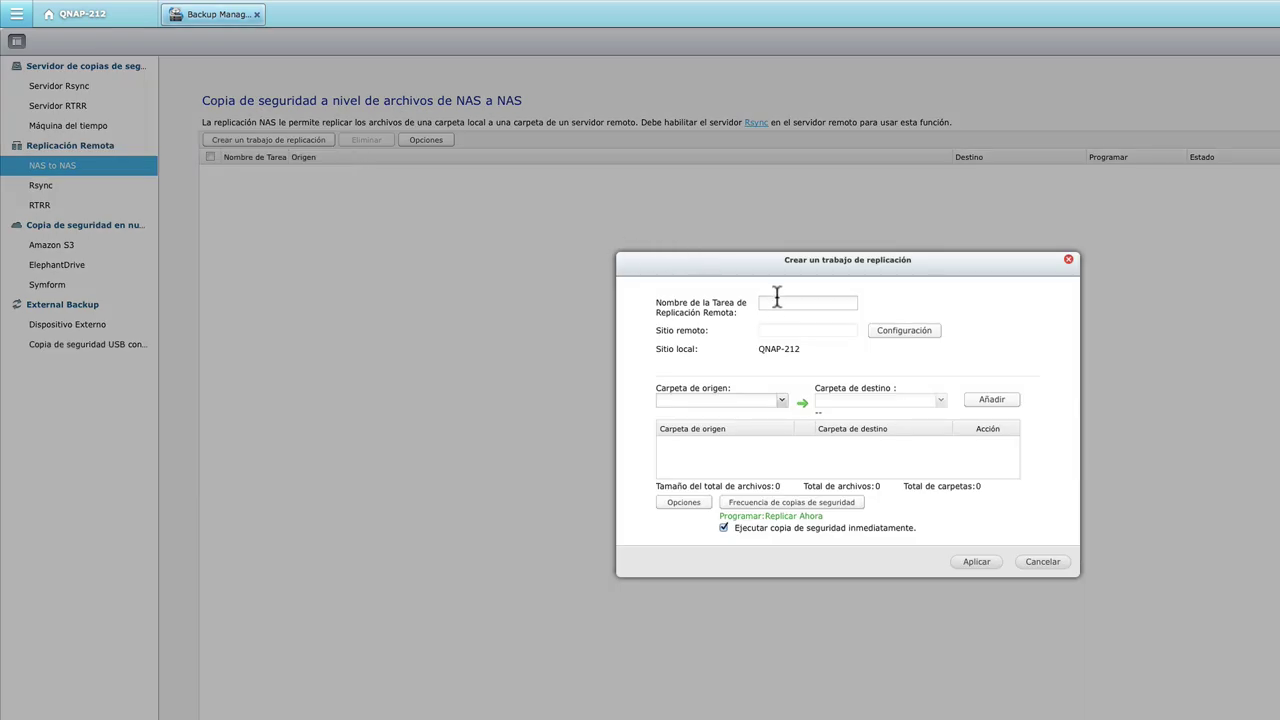
pyautogui.click(776, 305)
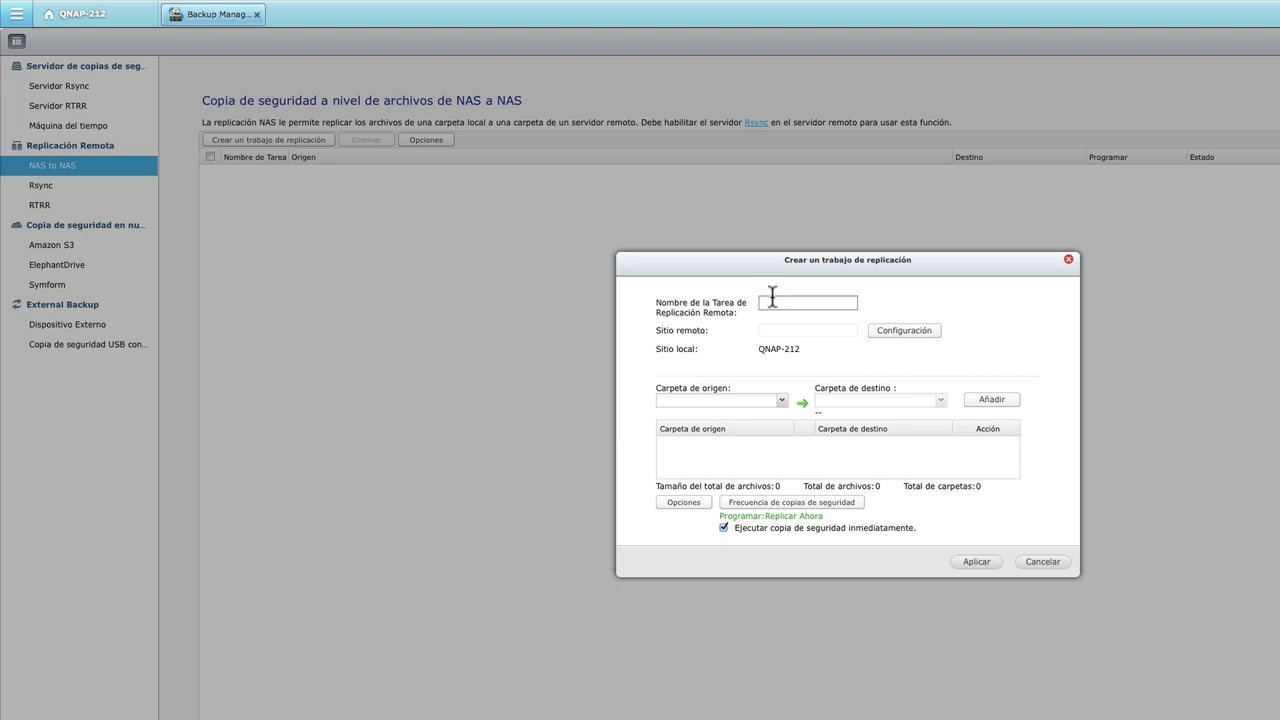
pyautogui.write('macjosan')
pyautogui.click(885, 330)
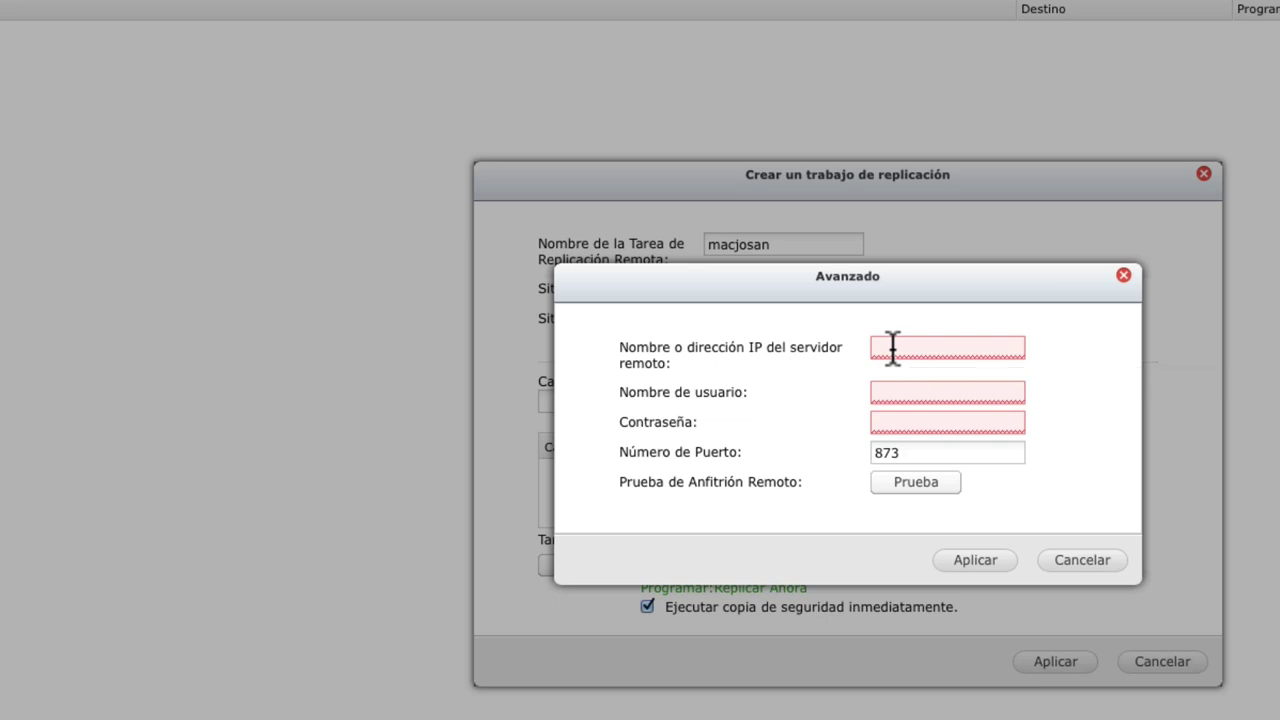
# Point the remote site at the remote NAS's DynDNS address with its user name and password, test successfully, and apply.
pyautogui.click(893, 348)
pyautogui.write('josanesp')
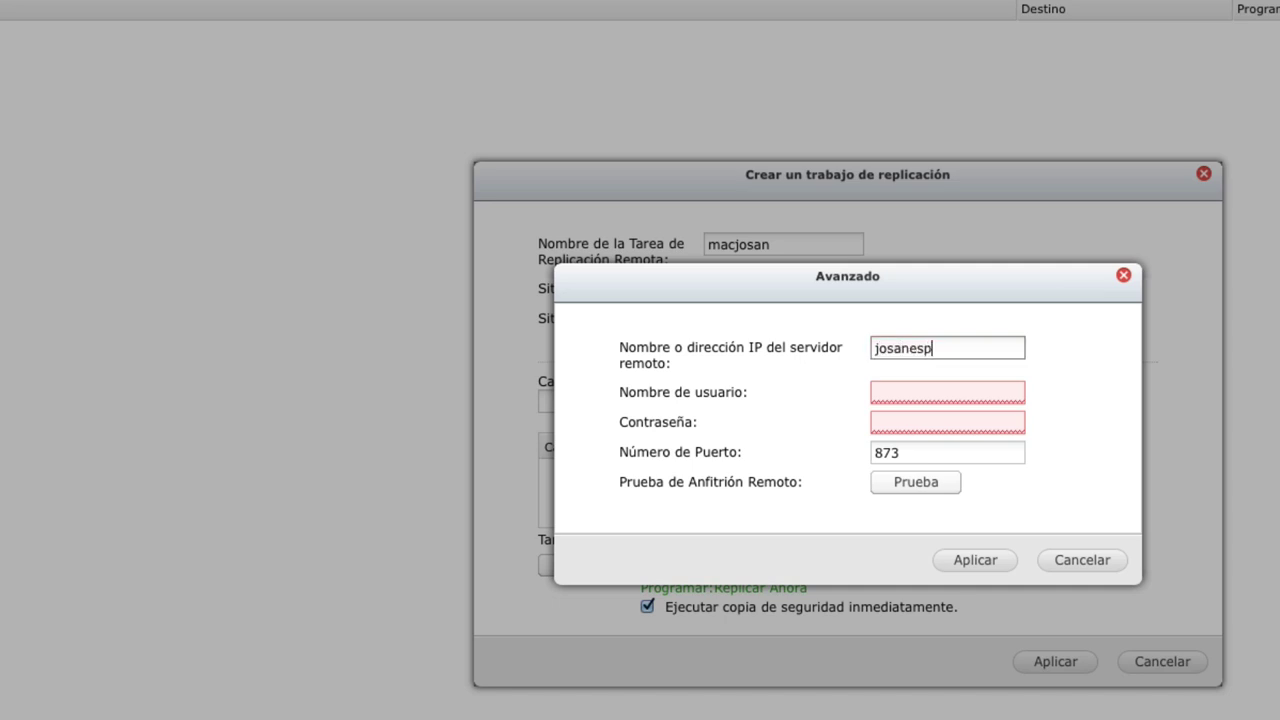
pyautogui.write('iau.dyndns.org')
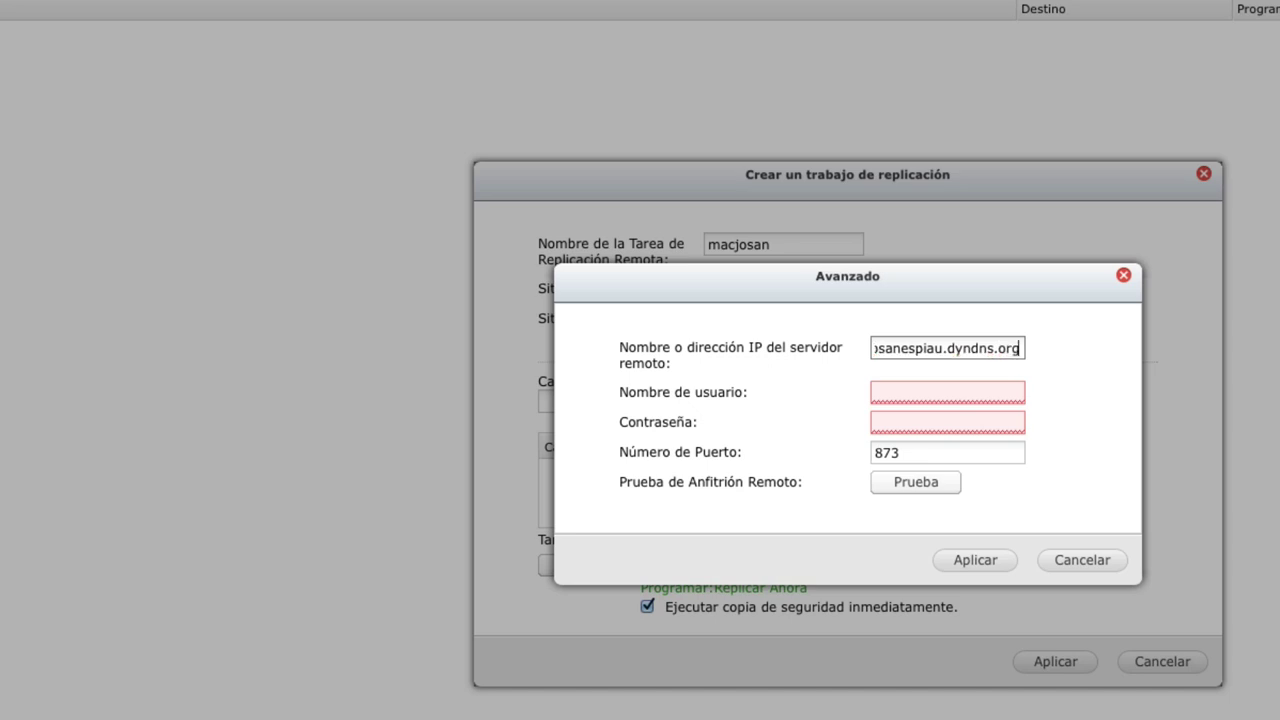
pyautogui.press('Left')
pyautogui.press('Left')
pyautogui.press('Left')
pyautogui.press('Left')
pyautogui.press('Left')
pyautogui.press('Left')
pyautogui.press('Left')
pyautogui.press('Left')
pyautogui.press('Left')
pyautogui.press('Left')
pyautogui.press('Left')
pyautogui.press('Left')
pyautogui.press('Left')
pyautogui.press('Left')
pyautogui.press('Left')
pyautogui.press('Left')
pyautogui.press('Left')
pyautogui.press('Left')
pyautogui.press('Left')
pyautogui.press('Left')
pyautogui.press('Left')
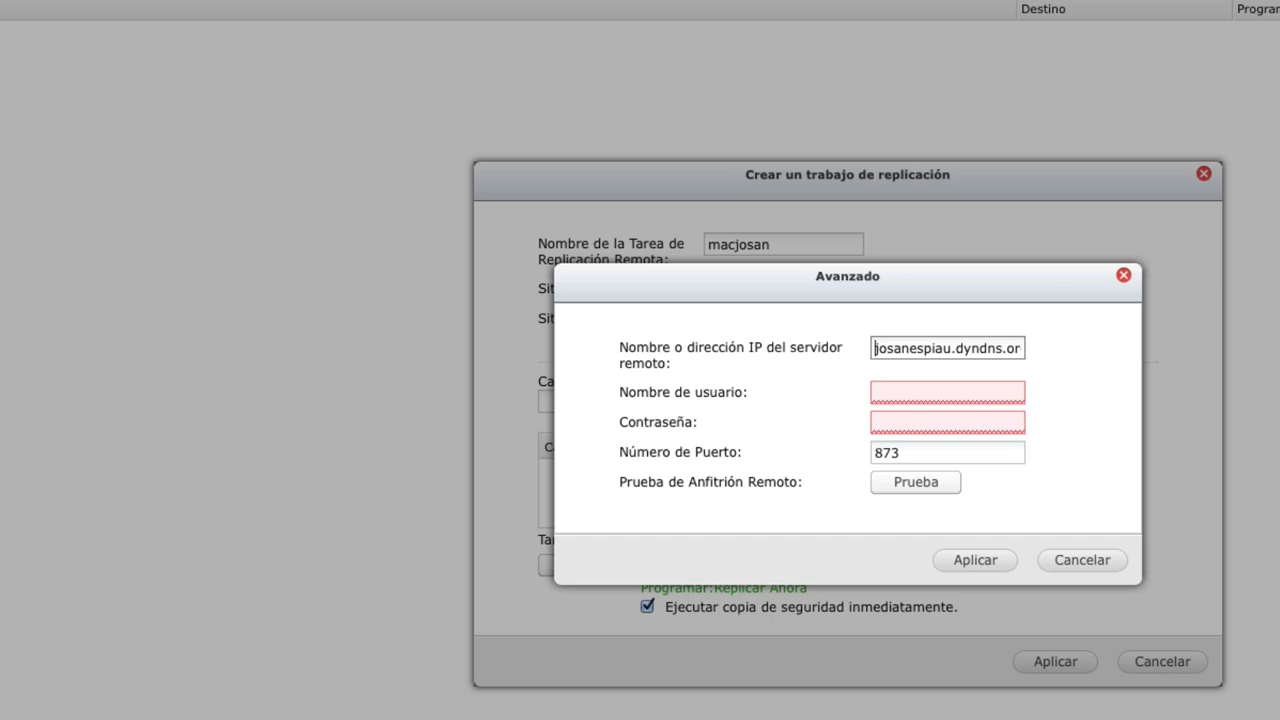
pyautogui.click(951, 393)
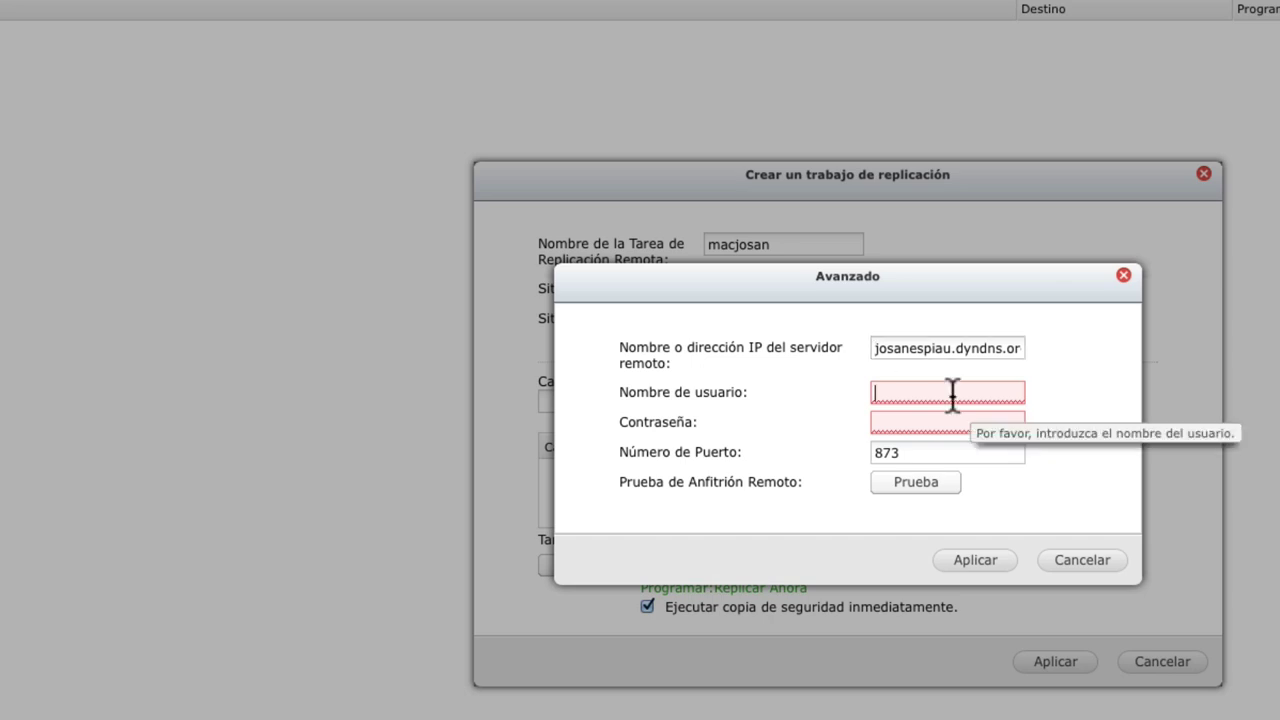
pyautogui.write('macjosan')
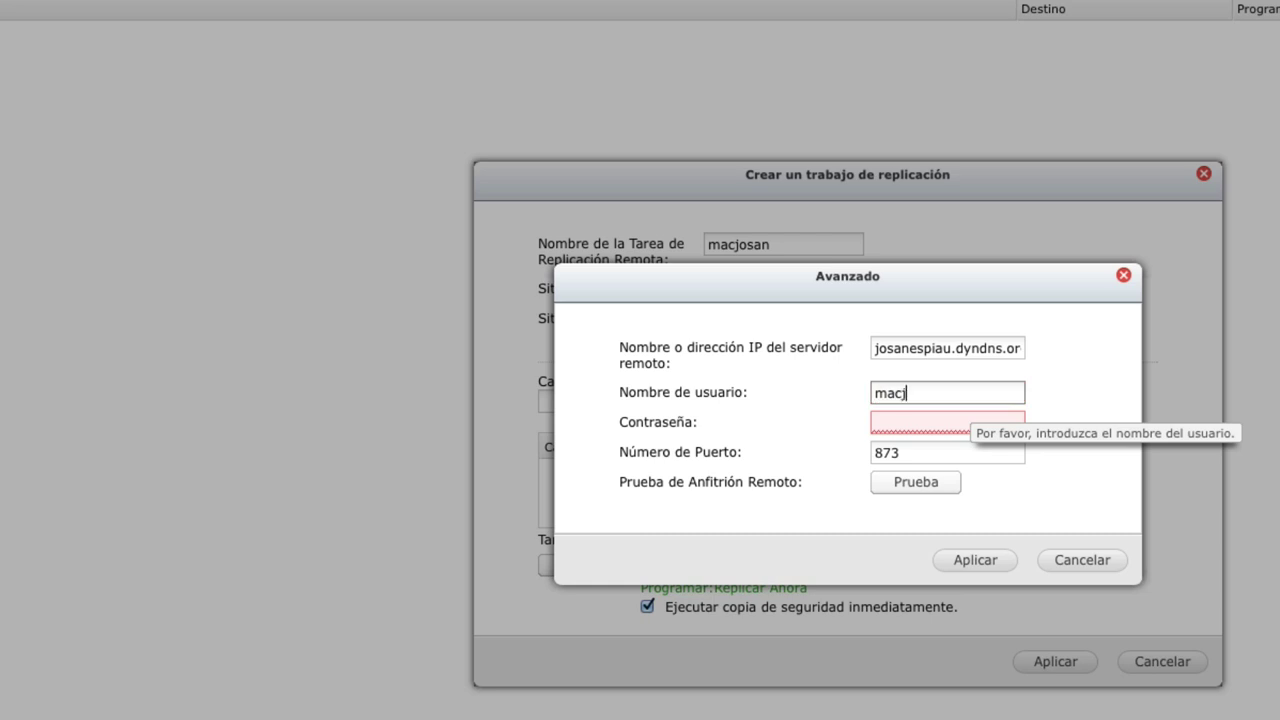
pyautogui.click(942, 423)
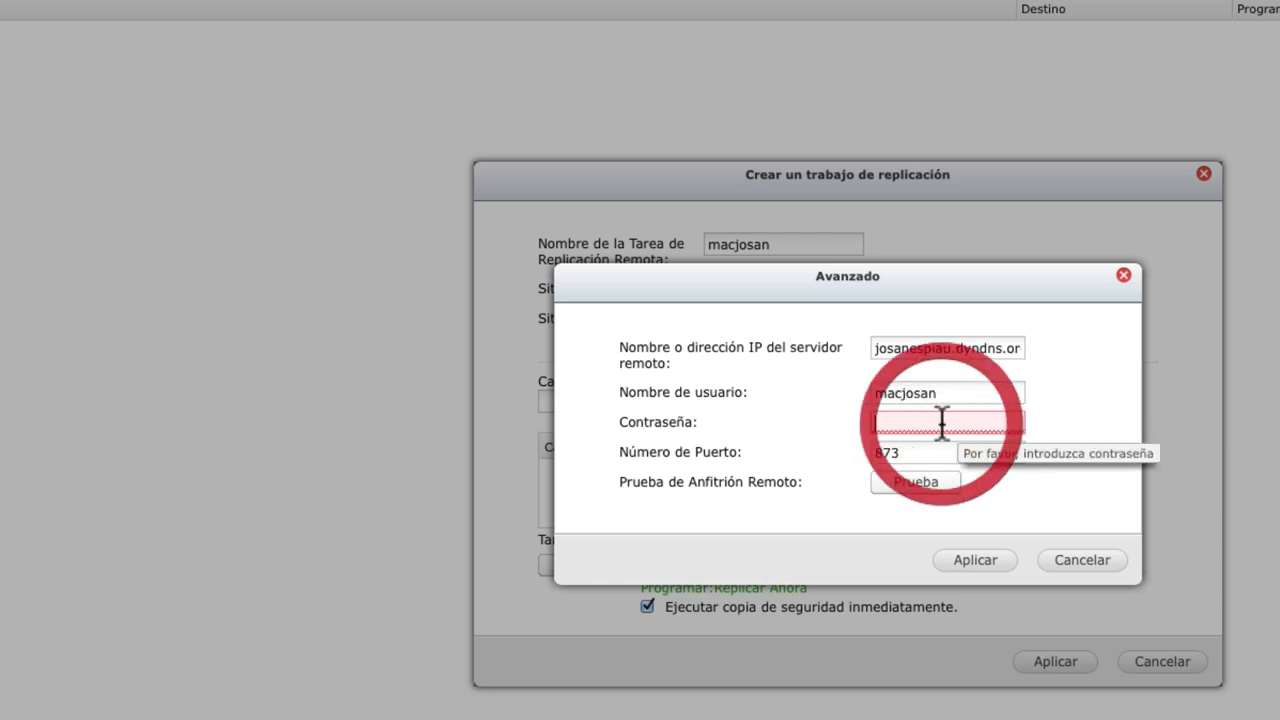
pyautogui.write('•••••••')
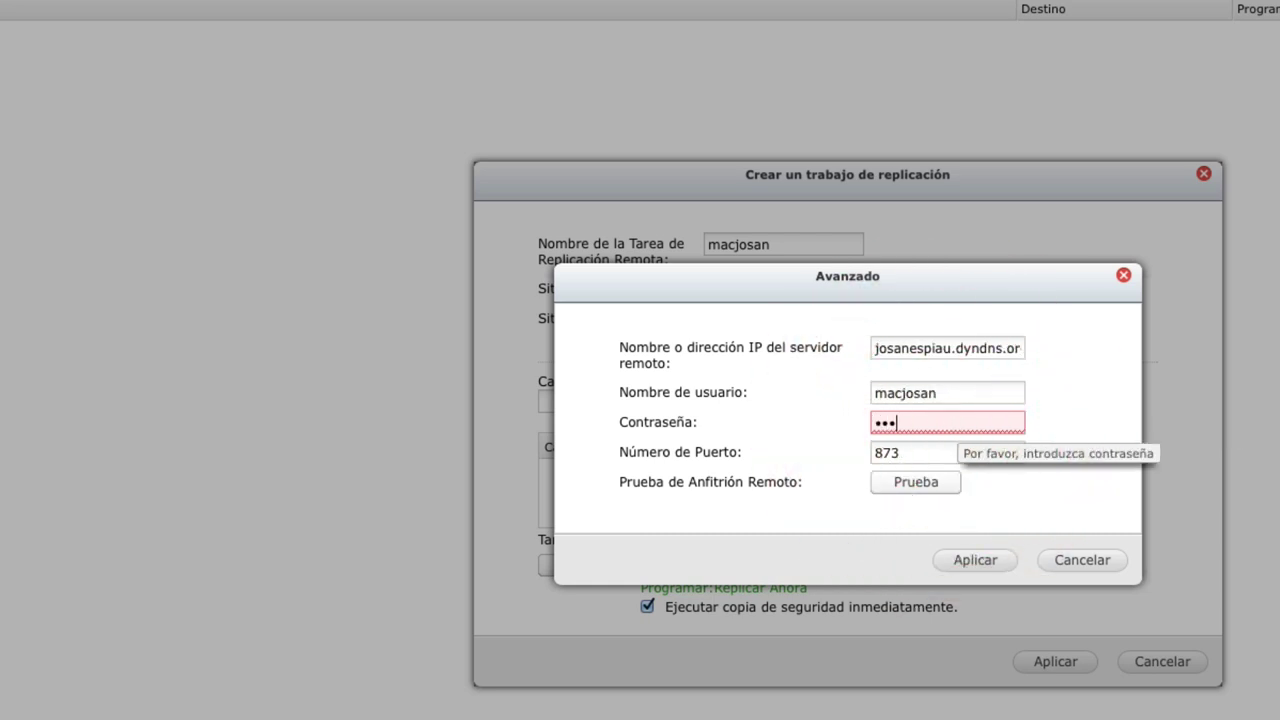
pyautogui.write('••')
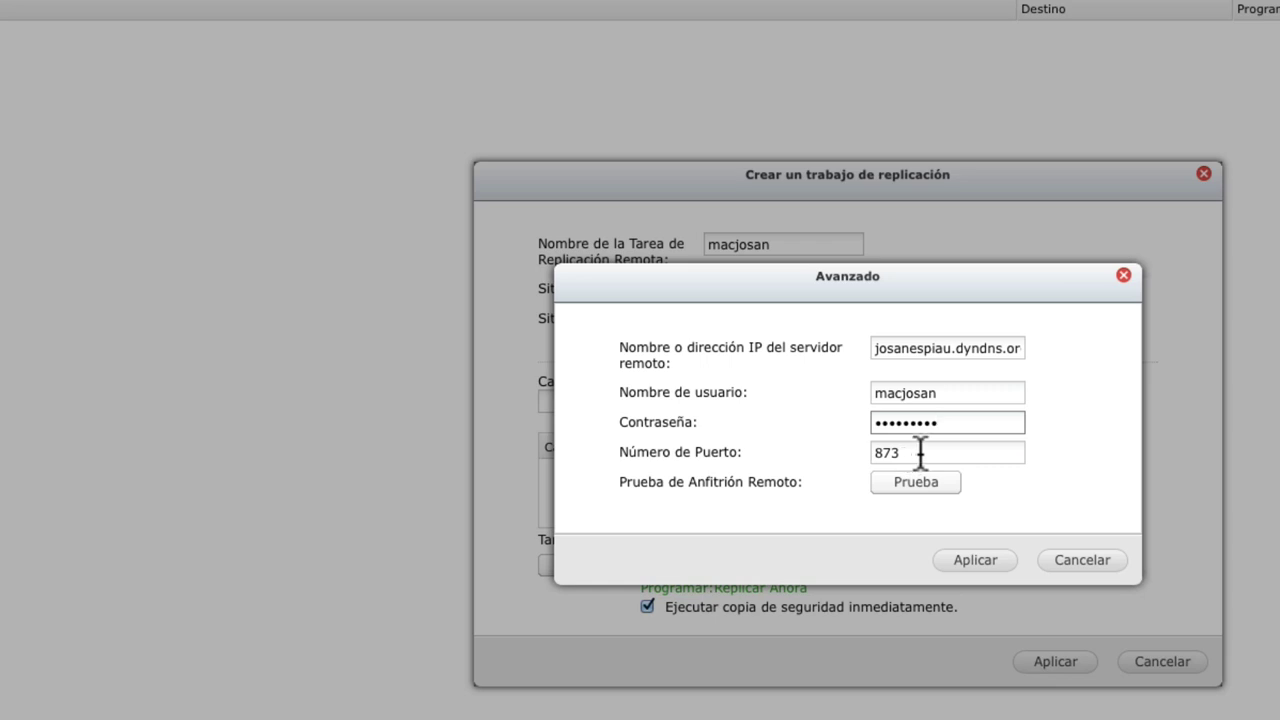
pyautogui.click(924, 482)
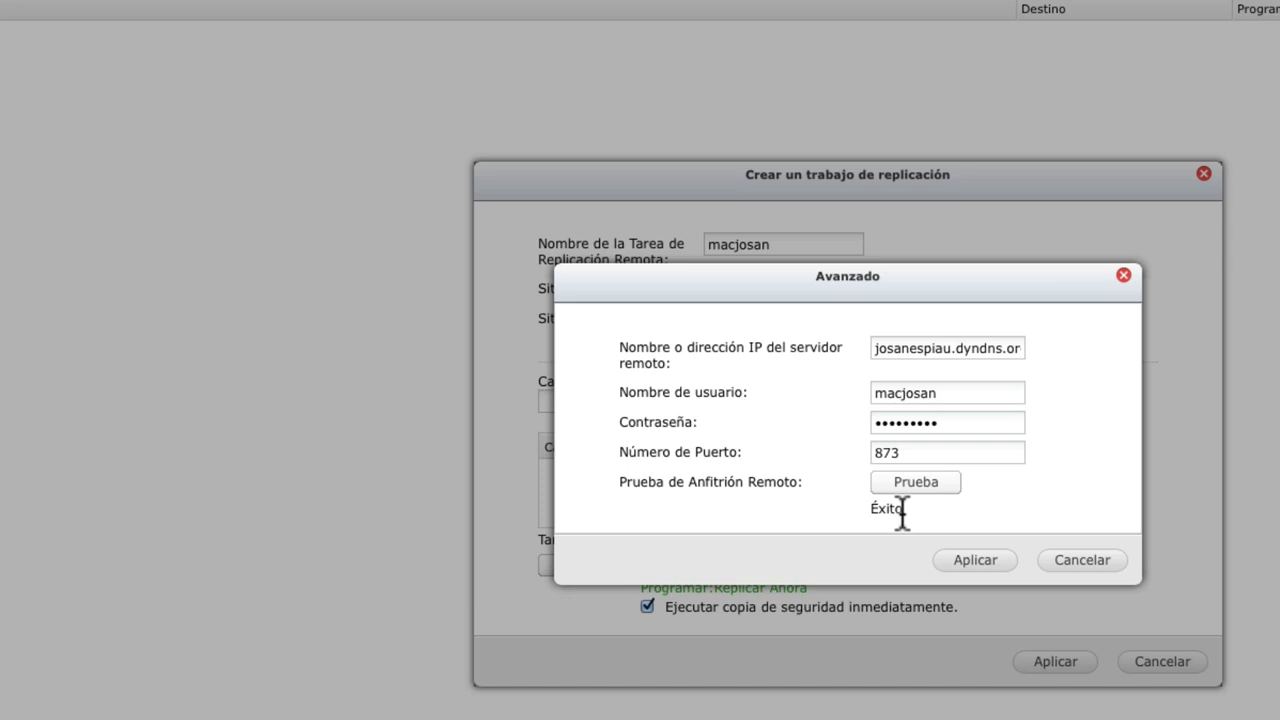
pyautogui.click(975, 562)
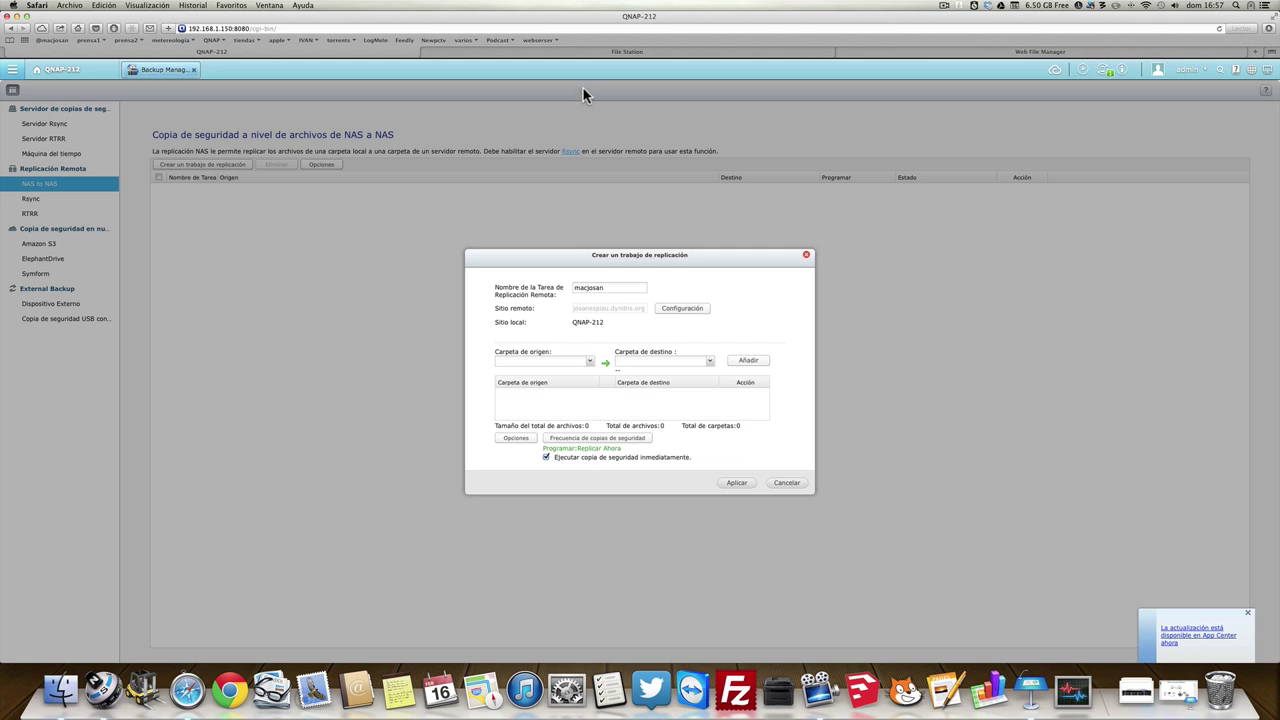
# Check the four PDF and XLS files in local trabajo > prueba 212, then move to the remote Web File Manager.
pyautogui.click(585, 54)
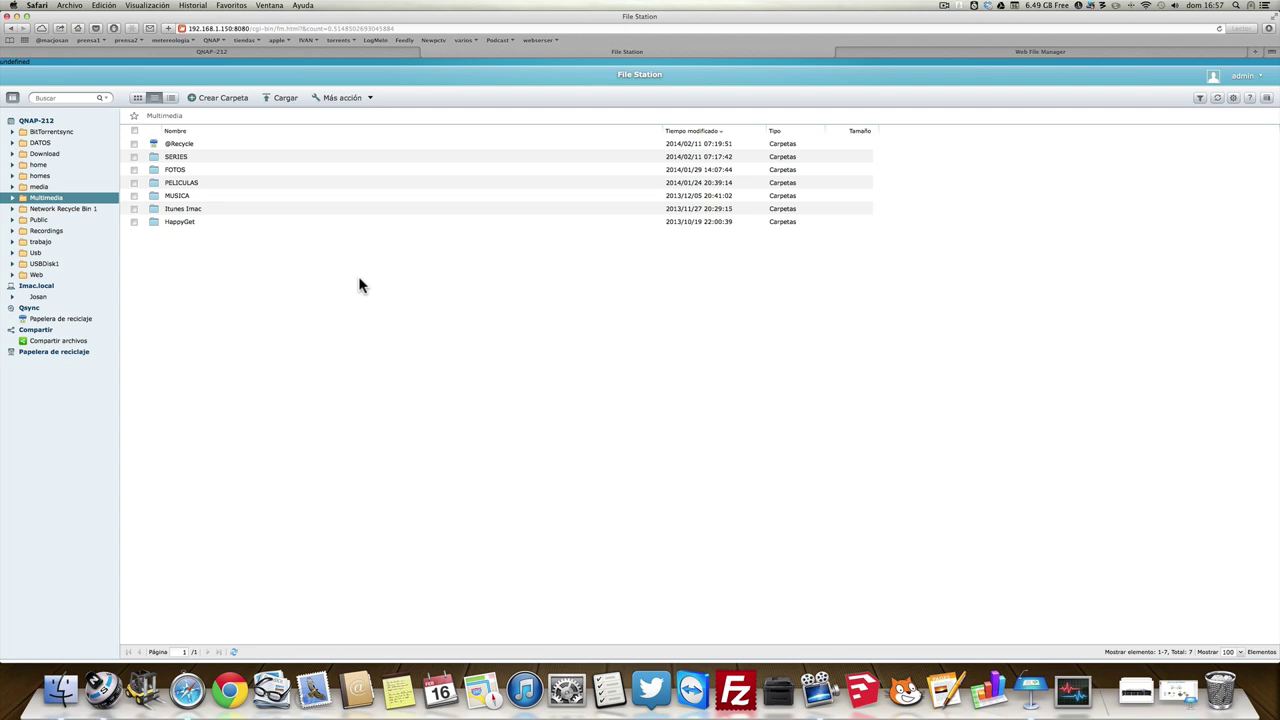
pyautogui.click(47, 246)
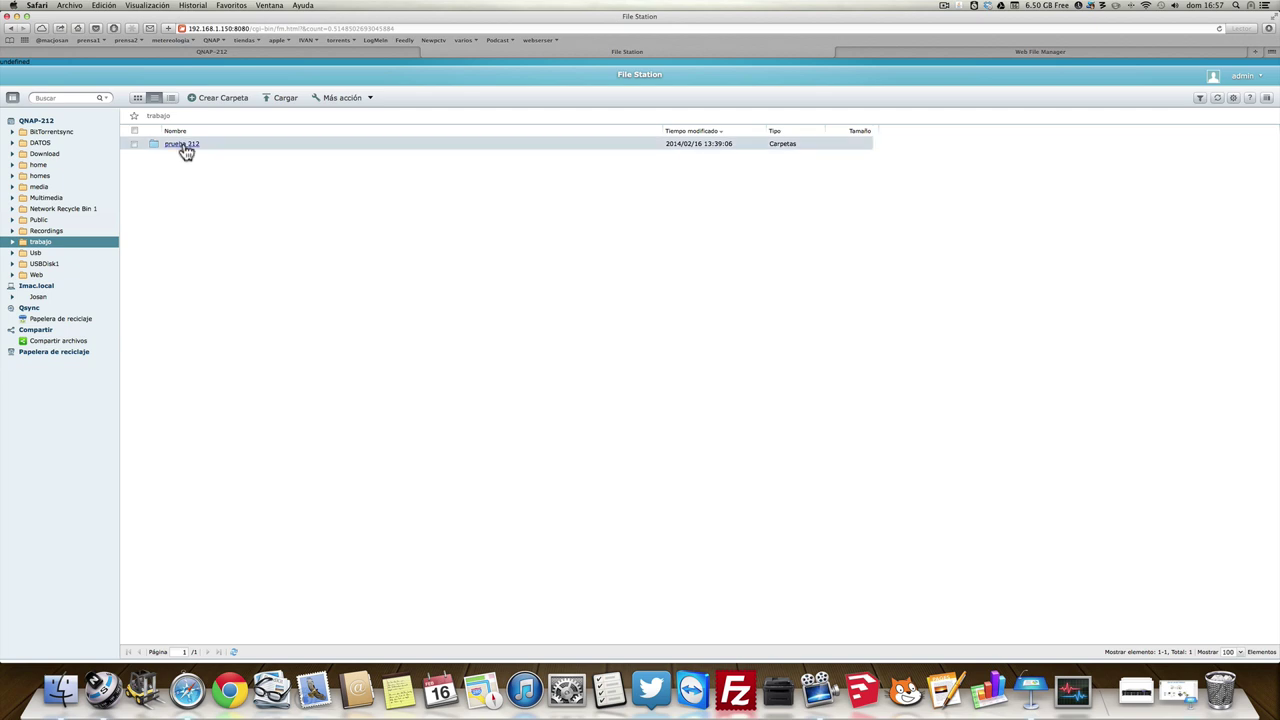
pyautogui.doubleClick(183, 145)
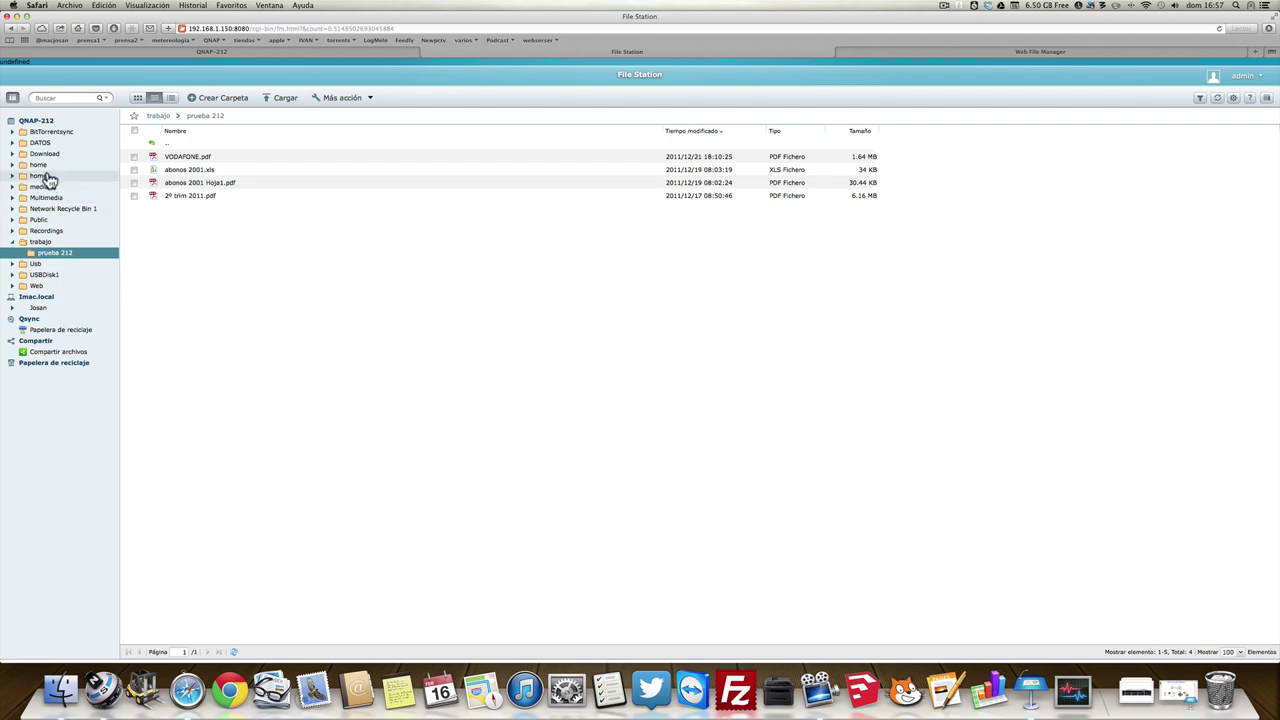
pyautogui.click(867, 50)
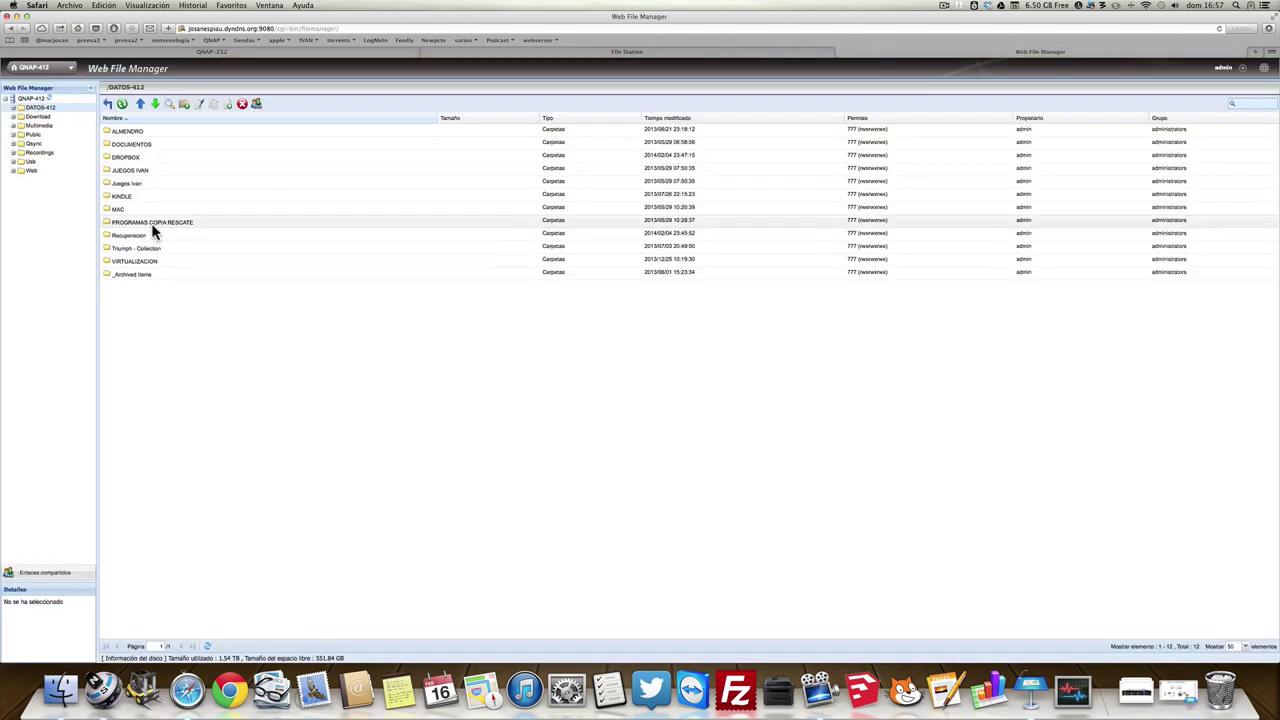
# On the remote NAS, open Usb > replicacion macjosan and confirm it is empty.
pyautogui.click(33, 164)
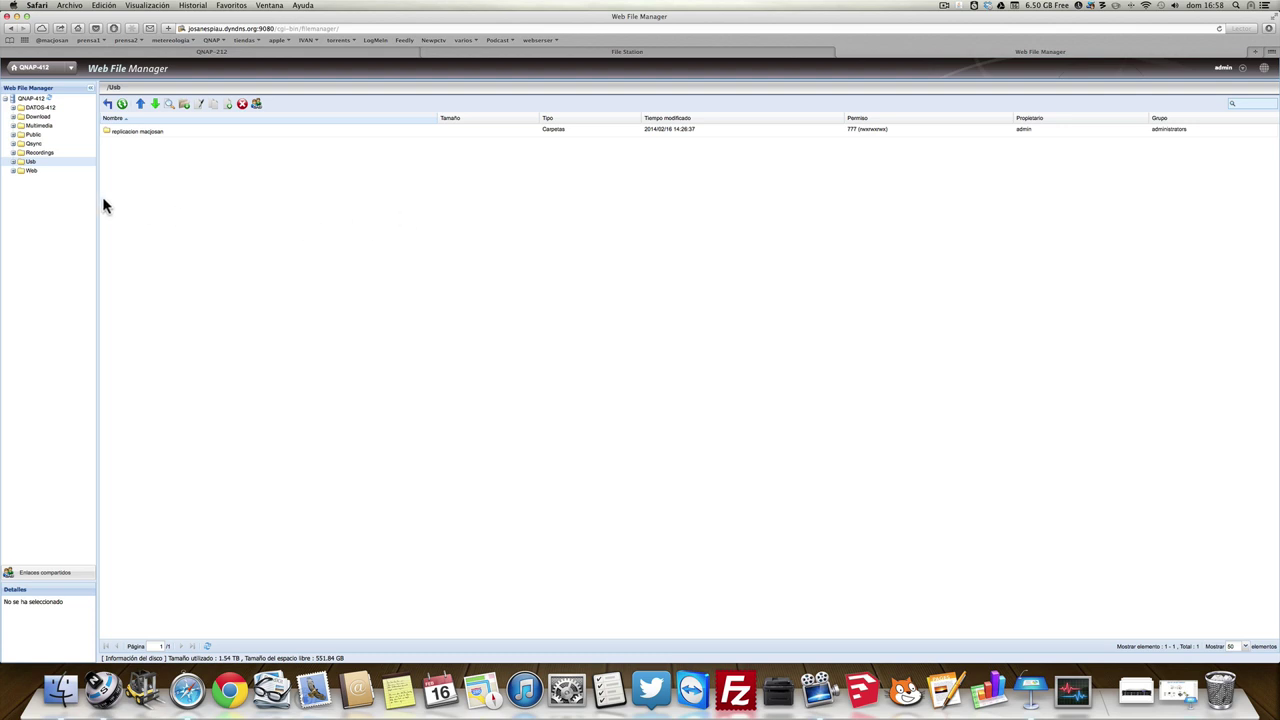
pyautogui.click(148, 134)
pyautogui.click(148, 134)
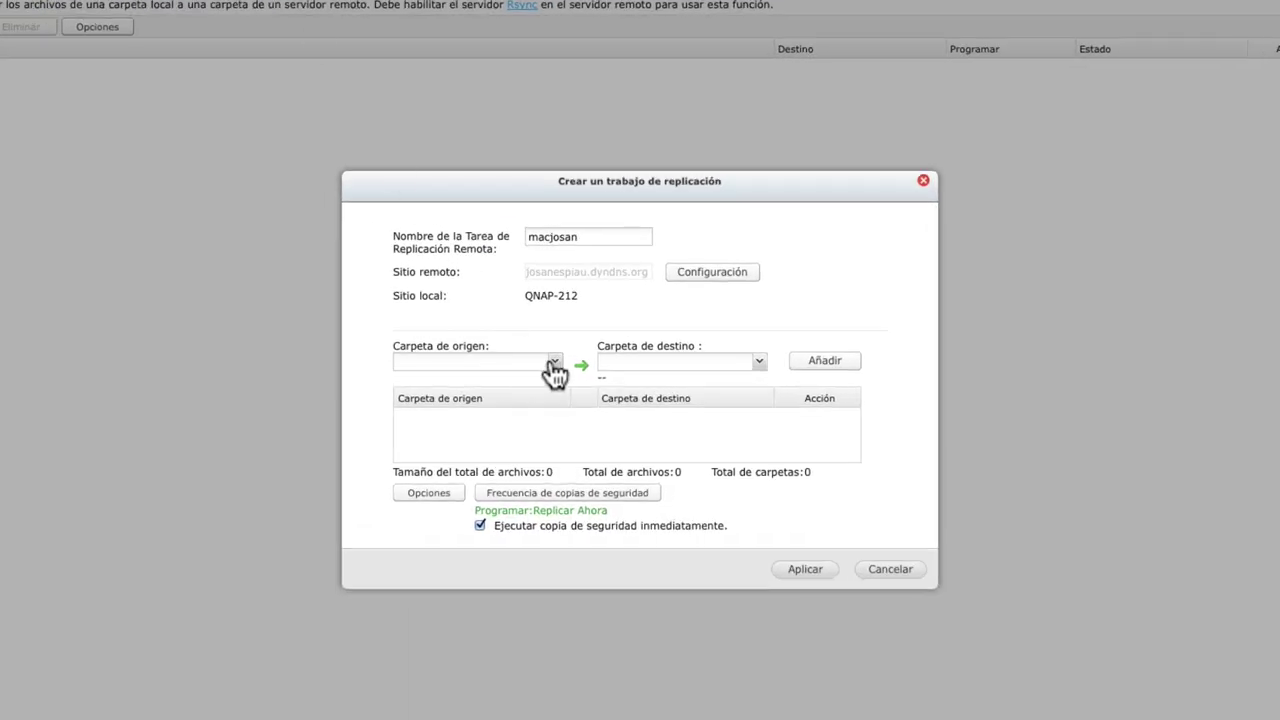
# Choose /trabajo as the job's local source folder.
pyautogui.click(554, 366)
pyautogui.scroll(-1, 451, 443)
pyautogui.click(441, 548)
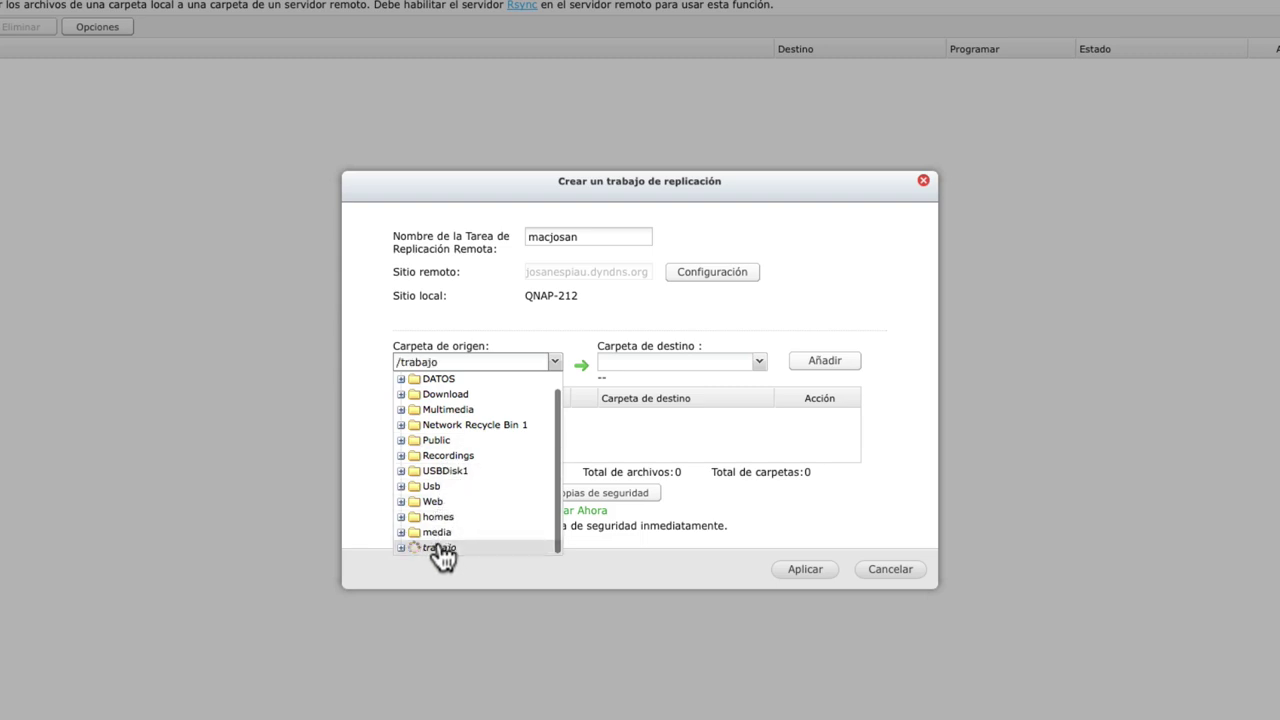
pyautogui.click(568, 322)
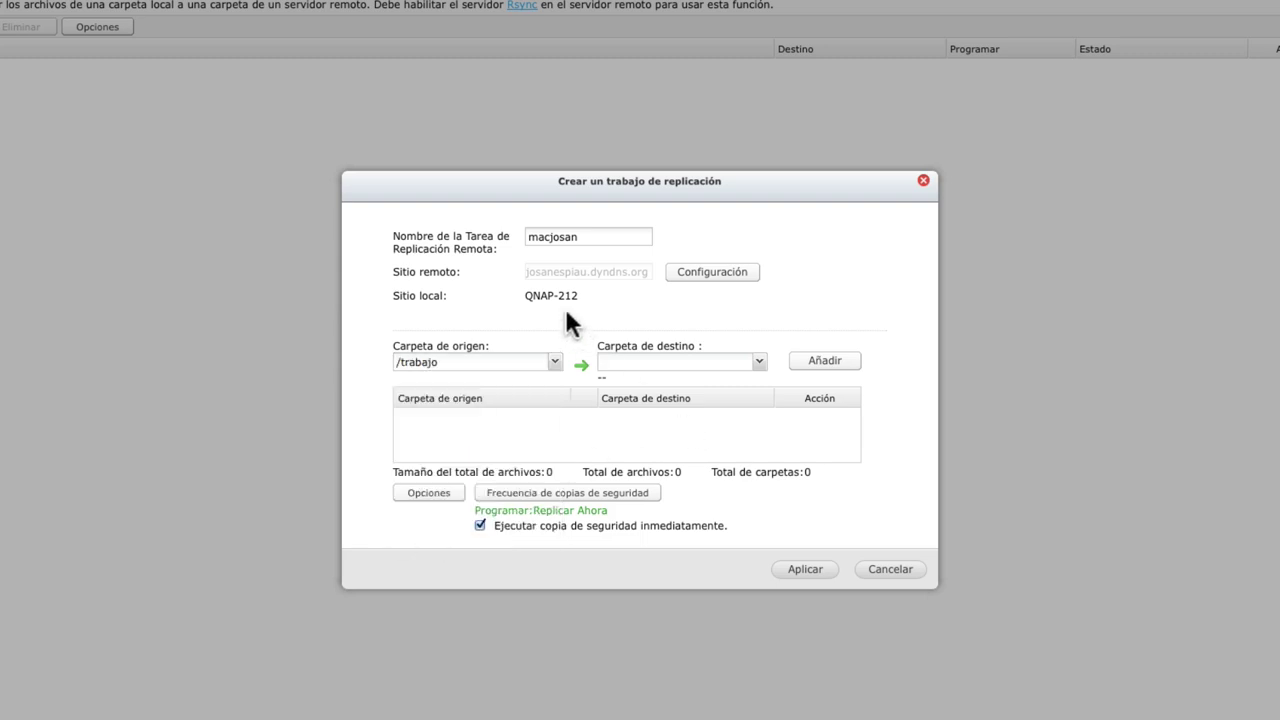
# Set /Usb/replicacion macjosan as the remote destination and add the folder pair.
pyautogui.click(760, 362)
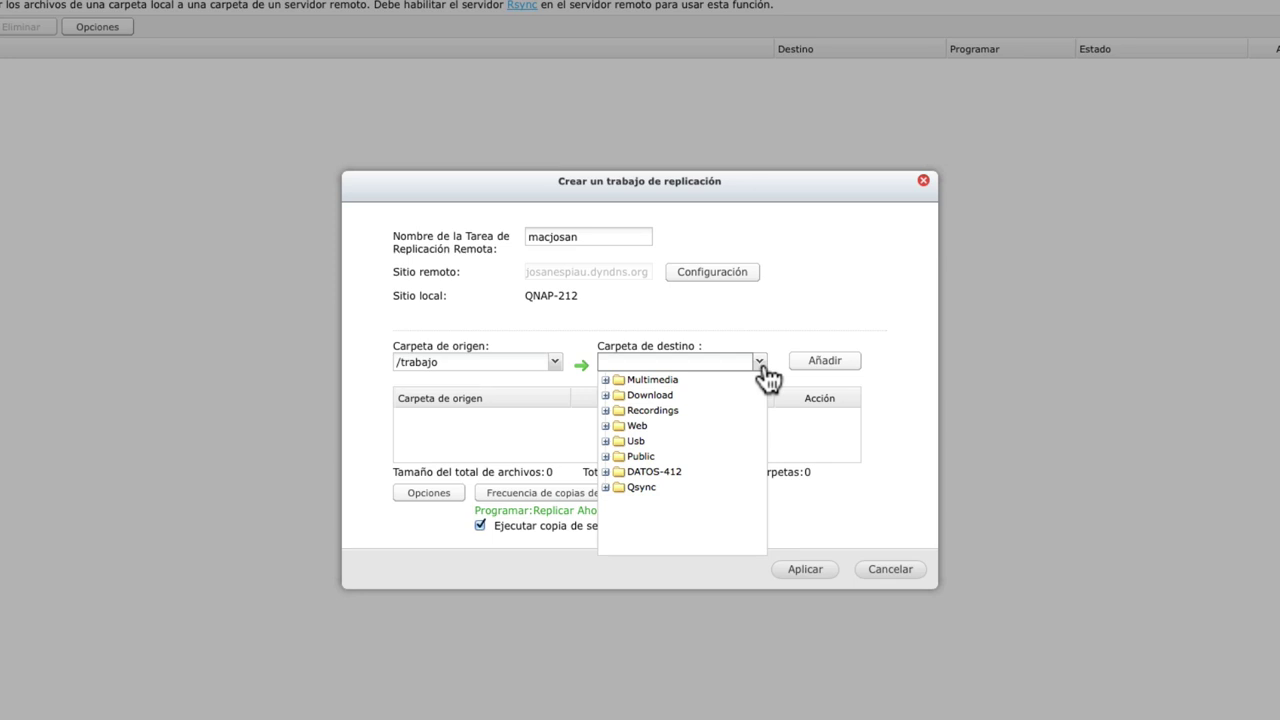
pyautogui.click(643, 445)
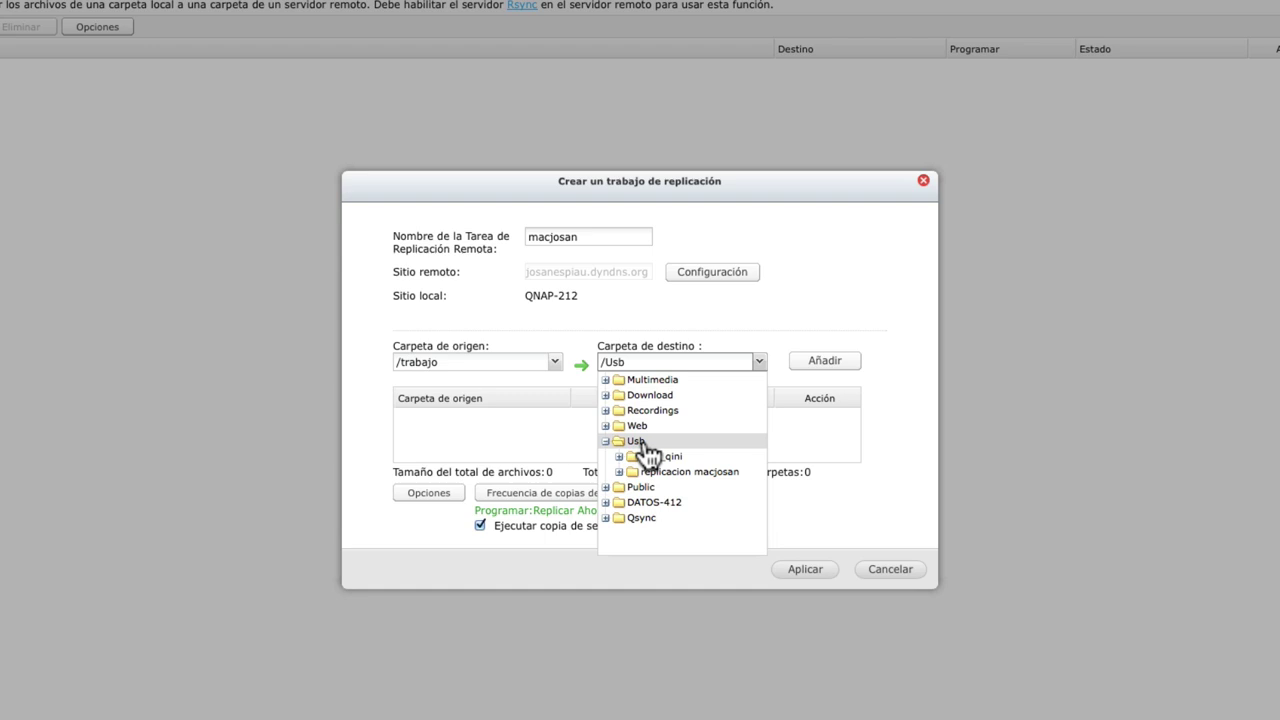
pyautogui.click(687, 474)
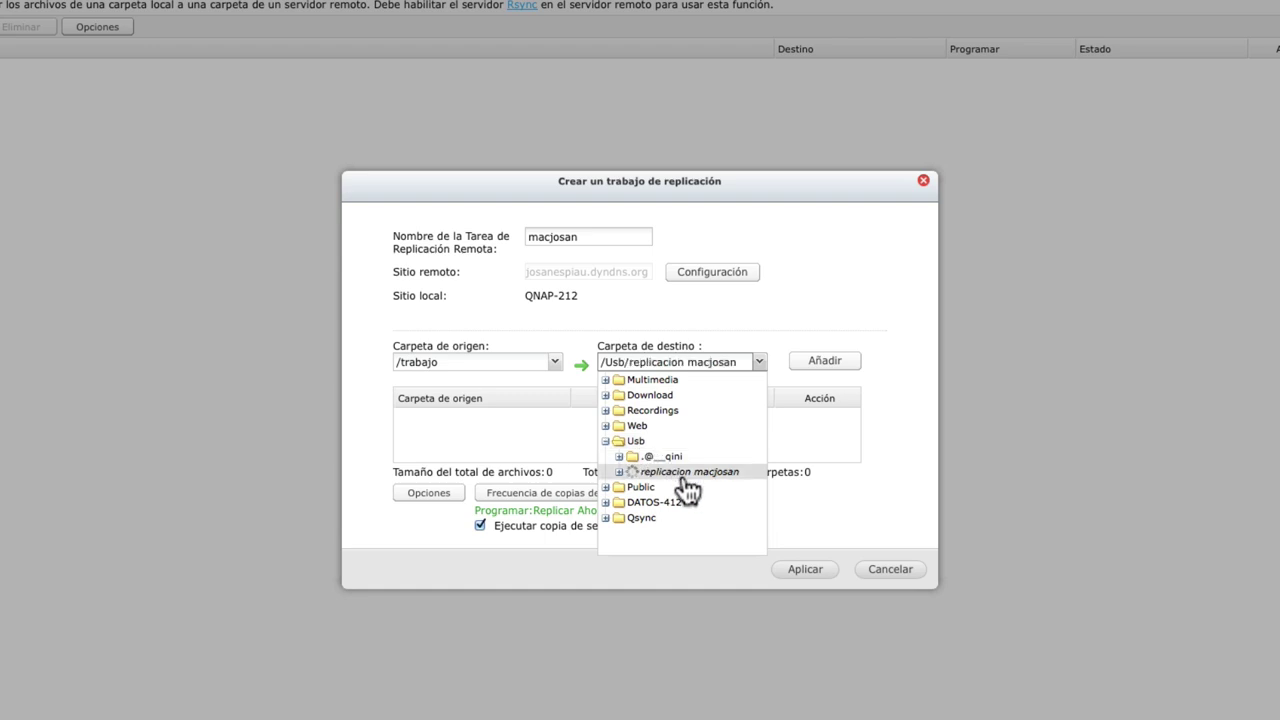
pyautogui.click(755, 343)
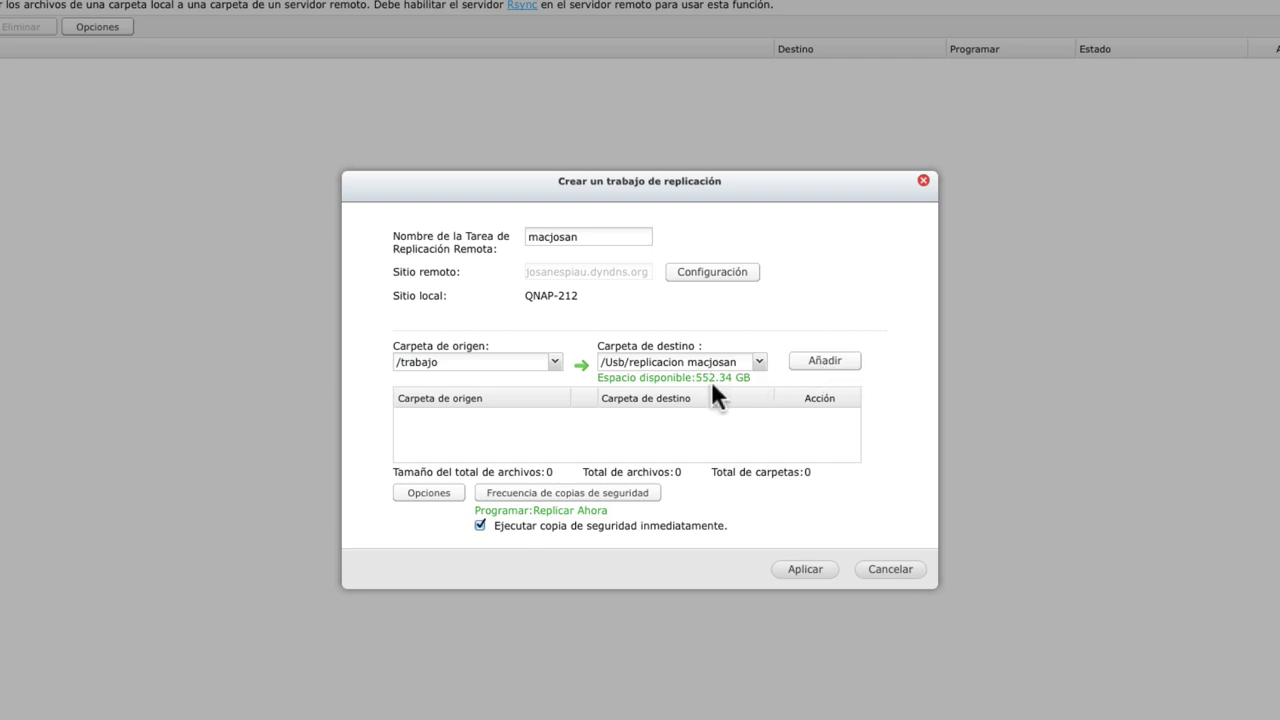
pyautogui.click(816, 368)
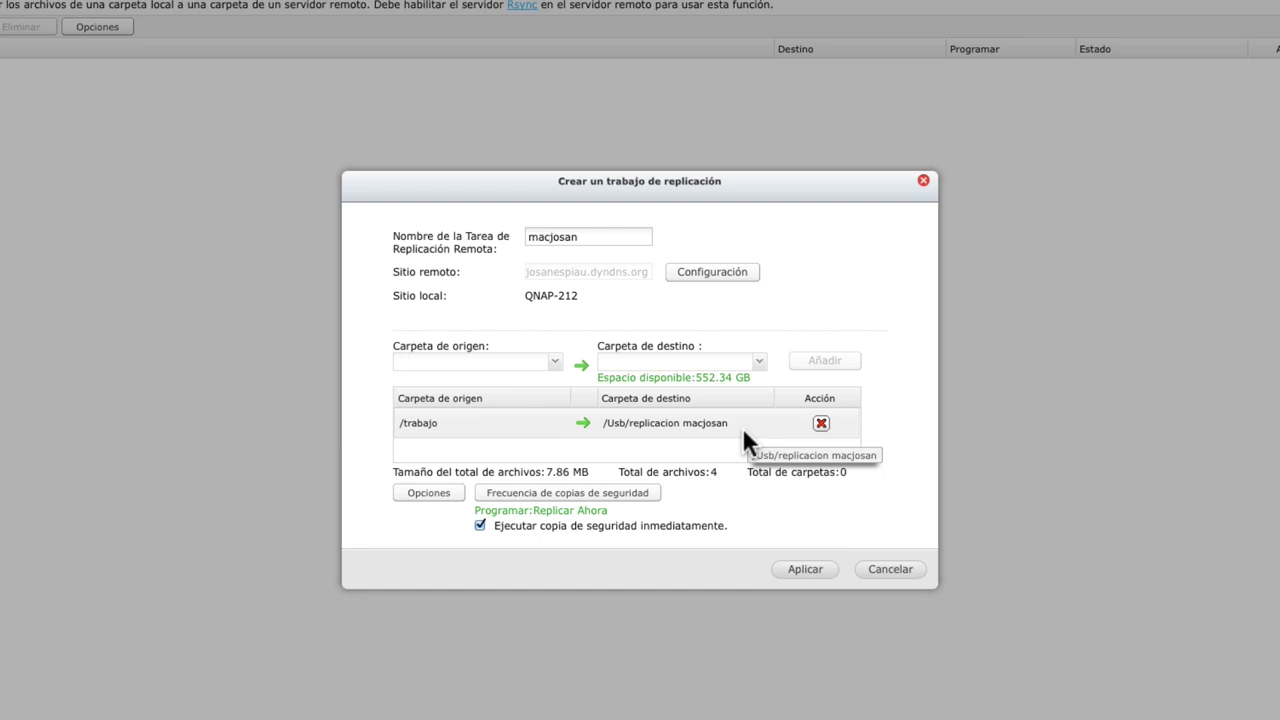
pyautogui.click(449, 498)
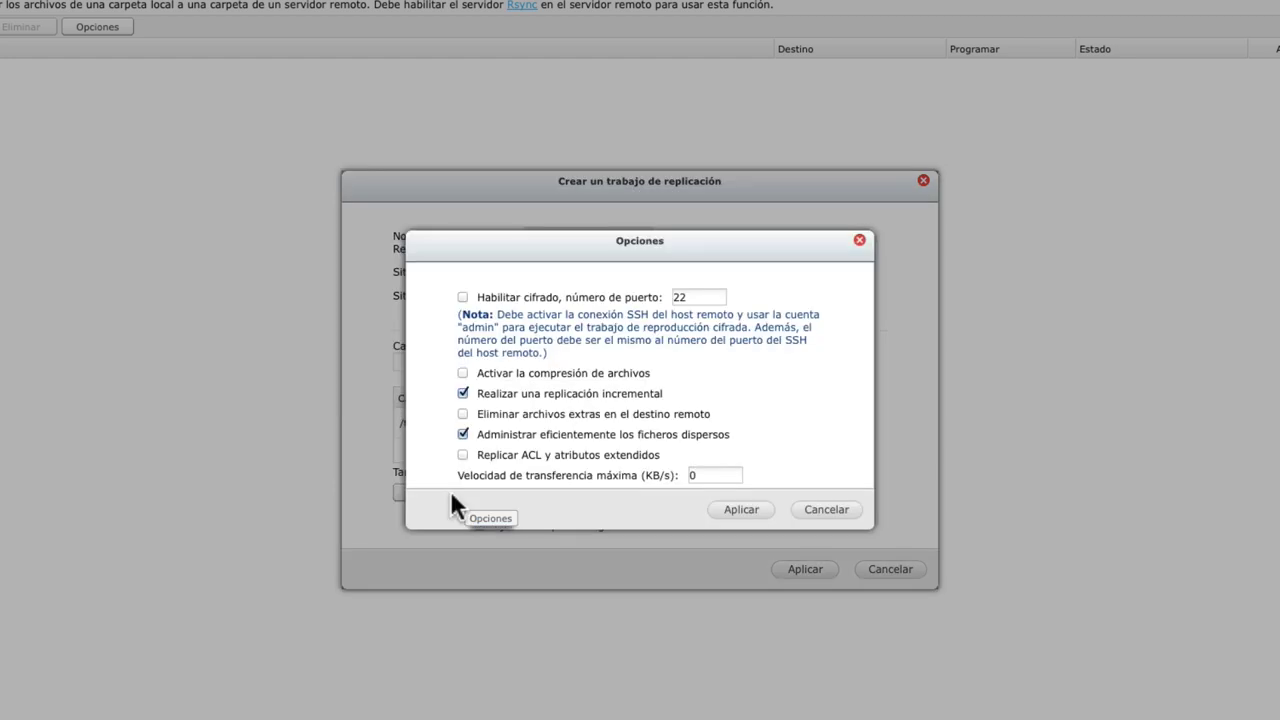
# Enable file compression and deletion of extra files at the remote destination, and apply the options.
pyautogui.click(461, 370)
pyautogui.click(597, 413)
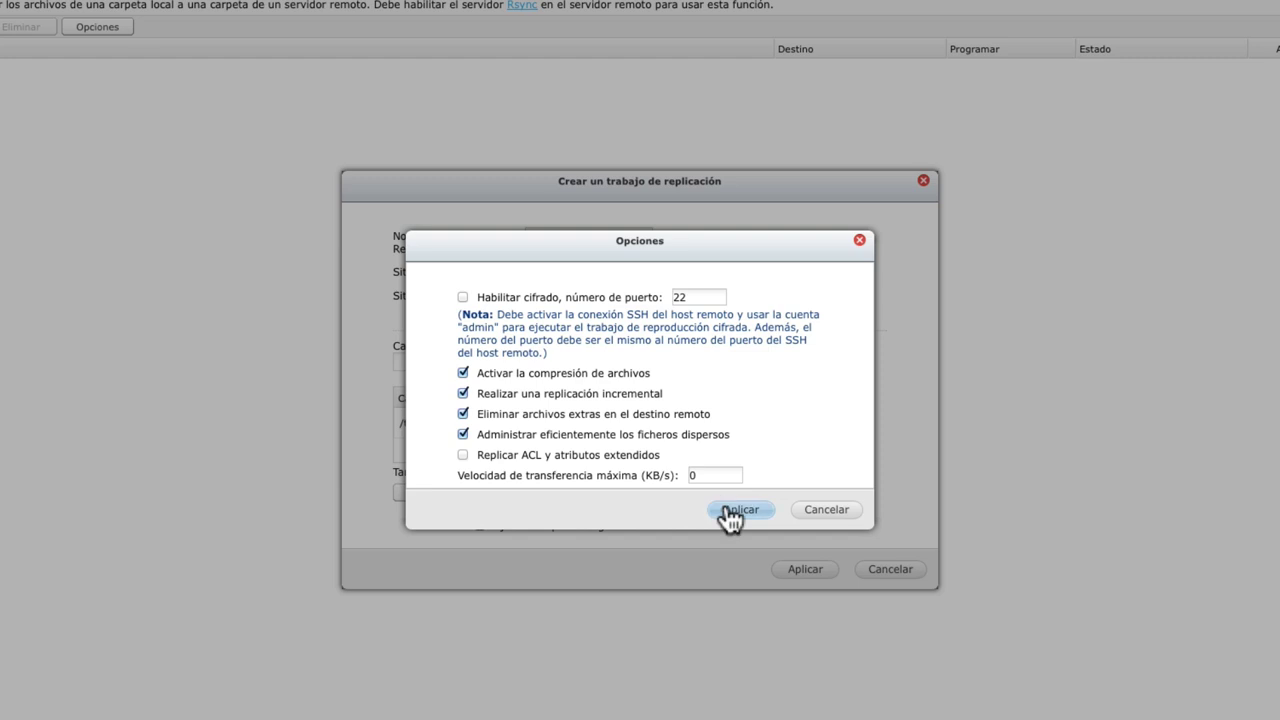
pyautogui.click(735, 510)
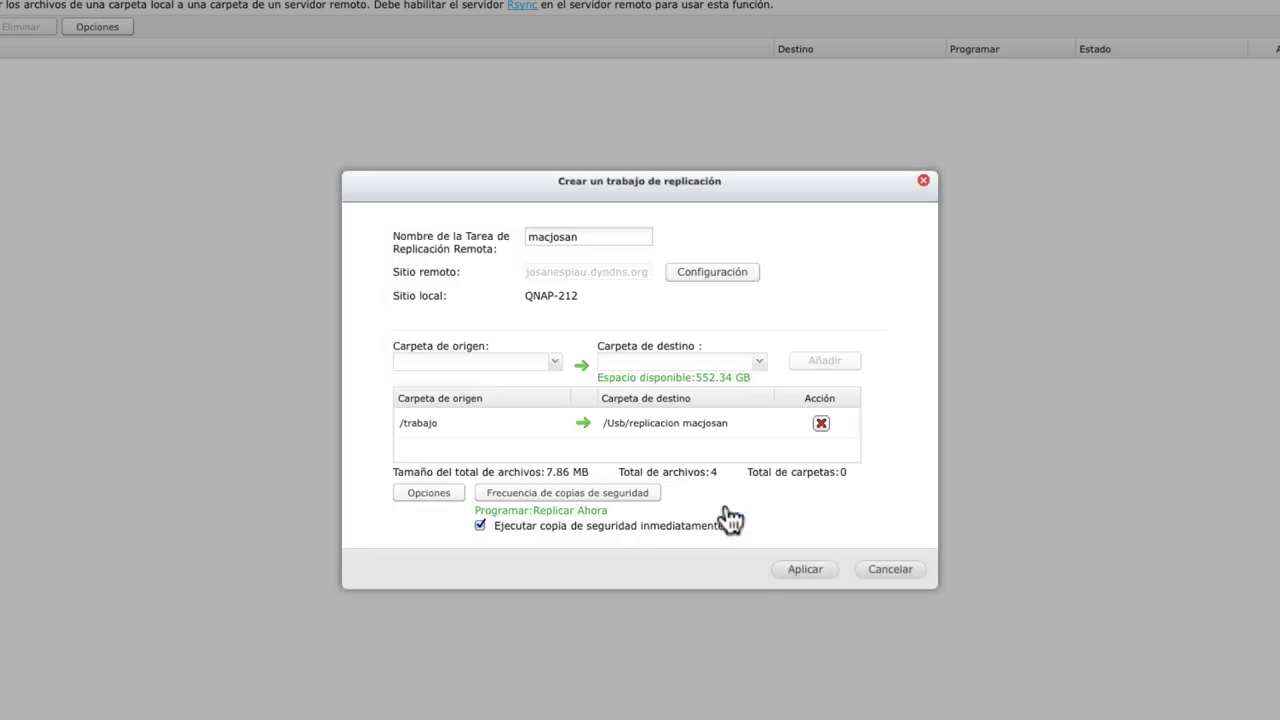
pyautogui.click(640, 492)
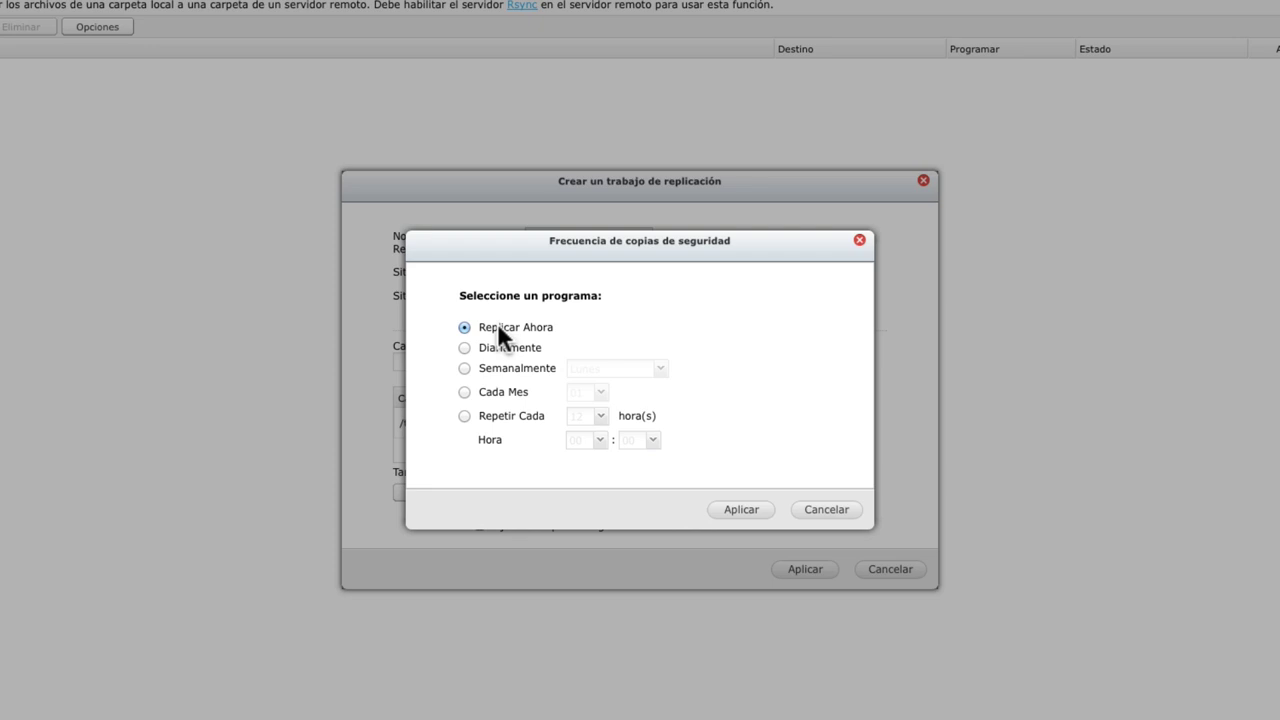
# Try the daily schedule at 04 and the weekly schedule on Lunes.
pyautogui.click(464, 347)
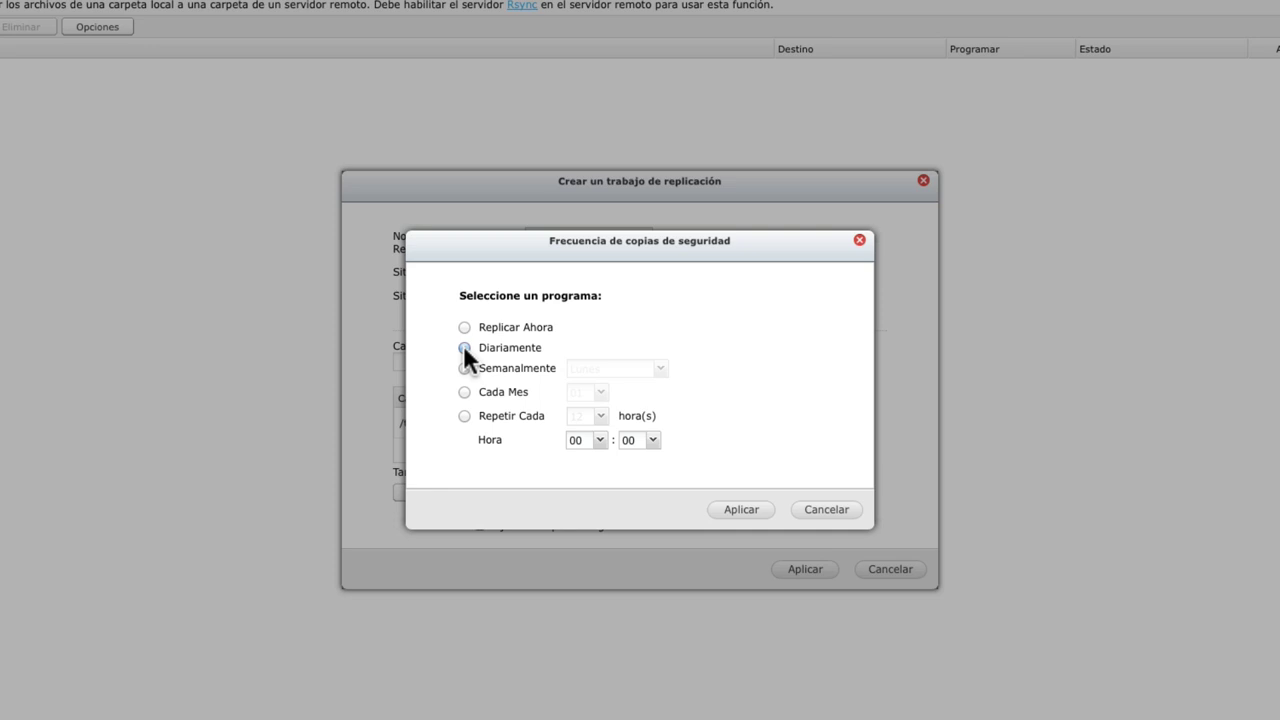
pyautogui.click(600, 440)
pyautogui.click(584, 533)
pyautogui.click(465, 368)
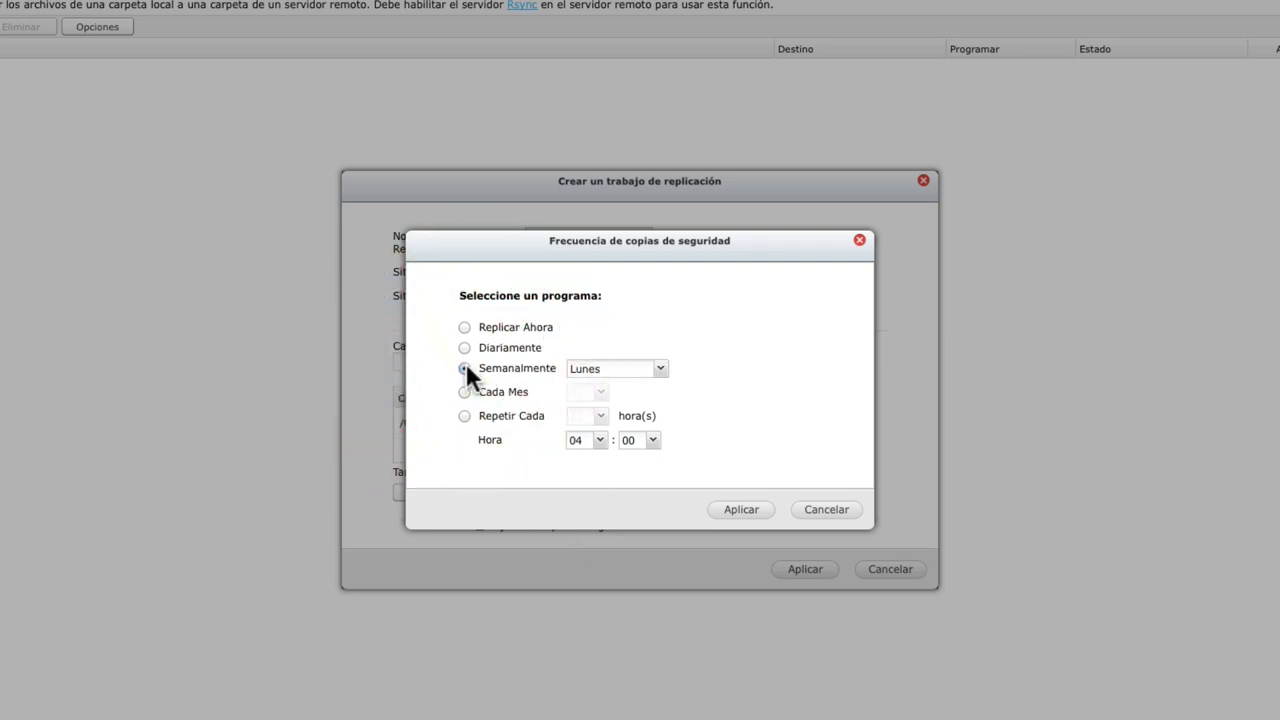
pyautogui.click(659, 369)
pyautogui.click(661, 368)
# Try monthly and every-12-hours schedules, then settle on Replicar Ahora and apply.
pyautogui.click(463, 392)
pyautogui.click(463, 416)
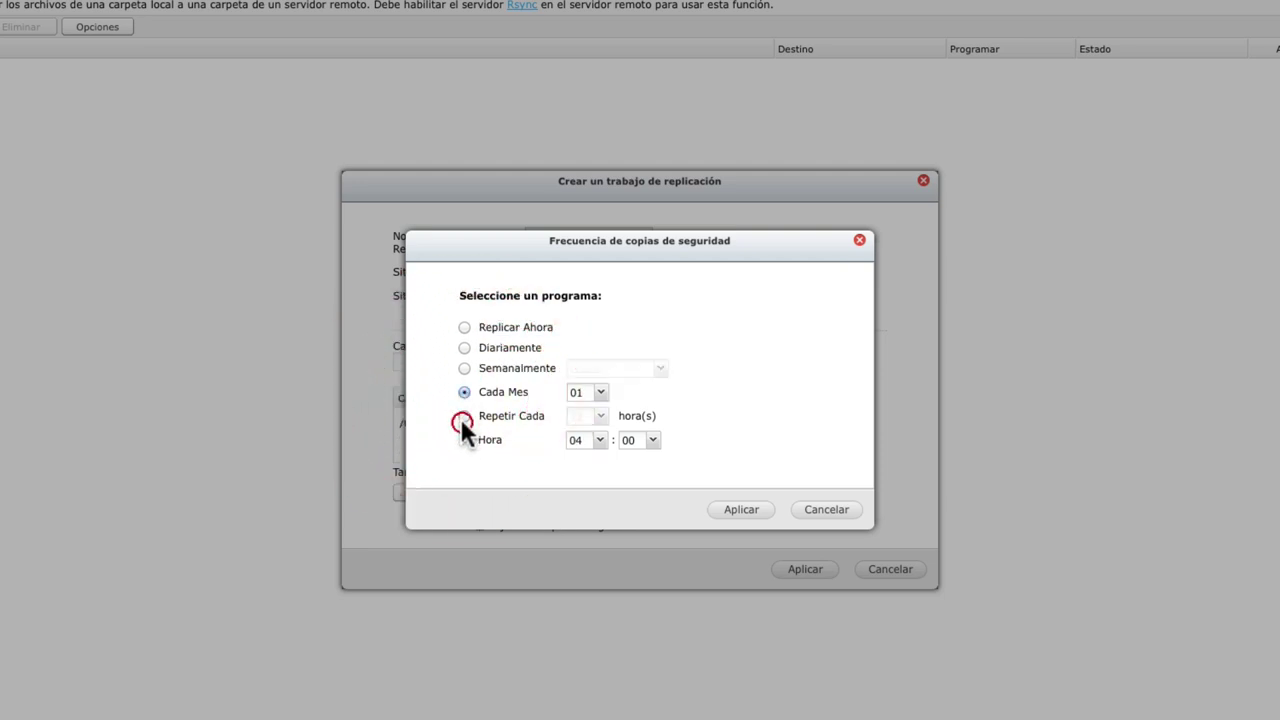
pyautogui.click(464, 416)
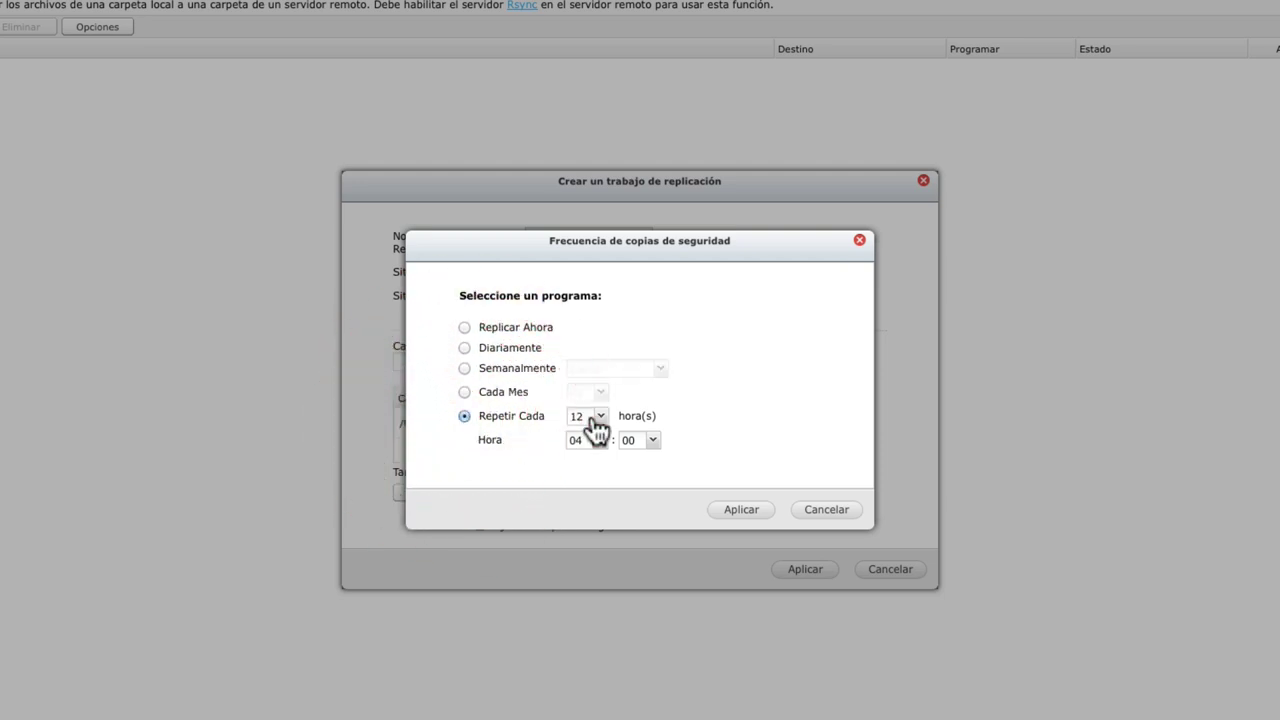
pyautogui.click(599, 417)
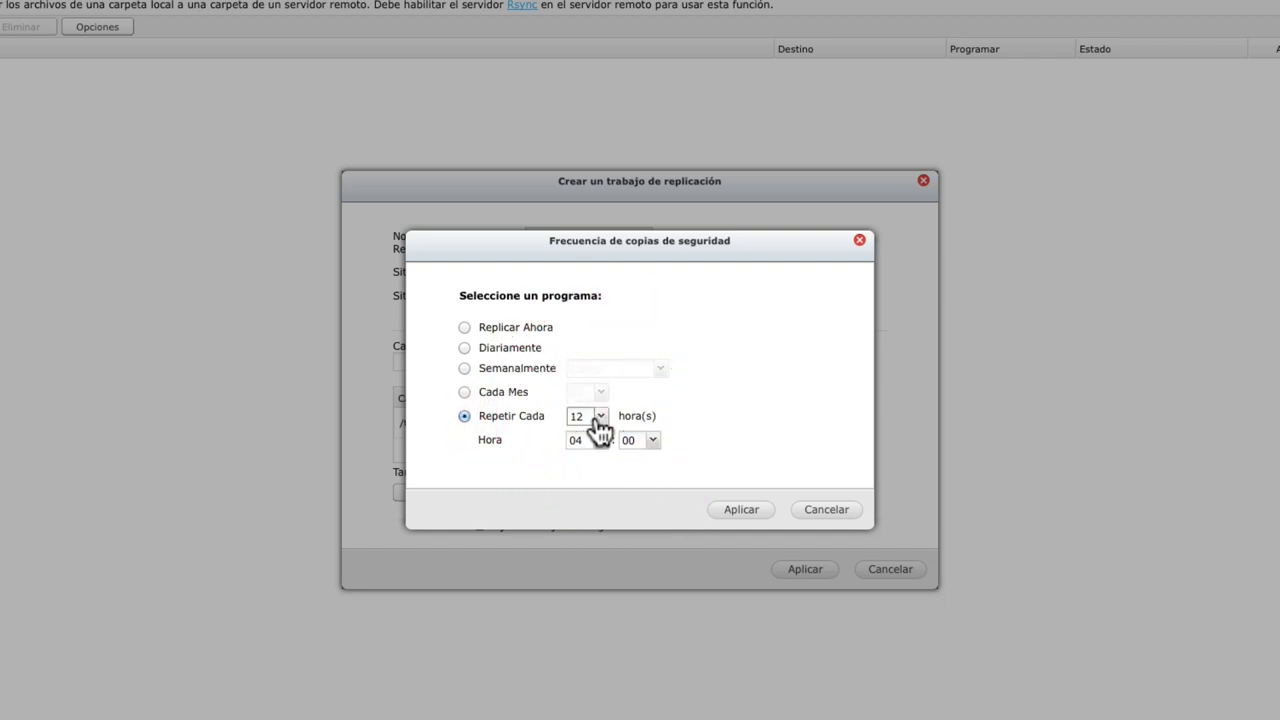
pyautogui.click(598, 420)
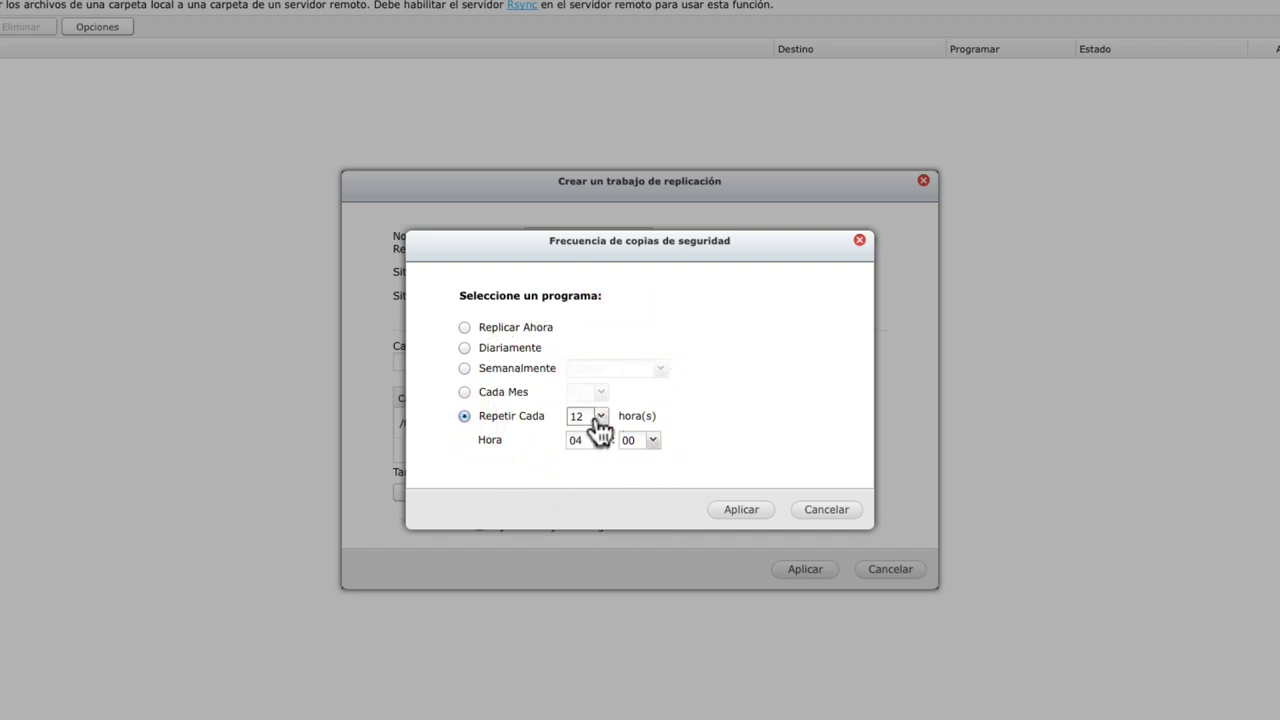
pyautogui.click(465, 327)
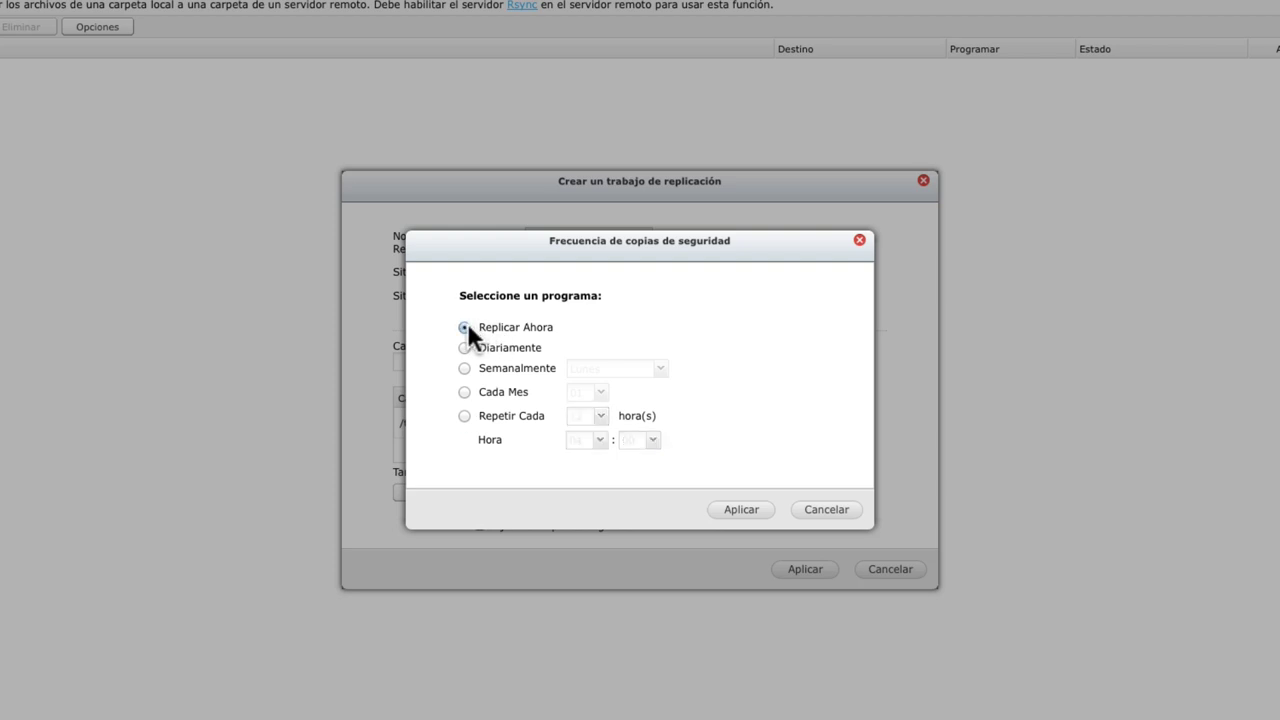
pyautogui.click(739, 512)
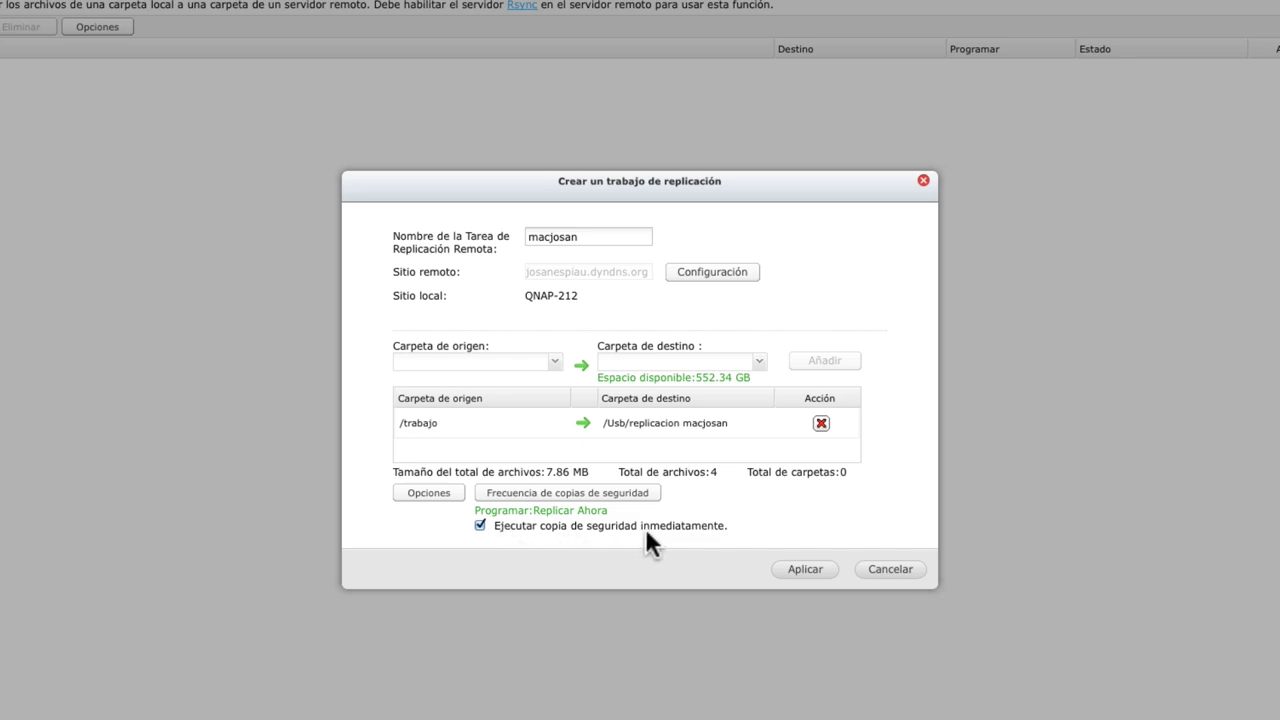
# Save the macjosan replication job and wait until it is listed as Finalizado at 17:00.
pyautogui.click(803, 570)
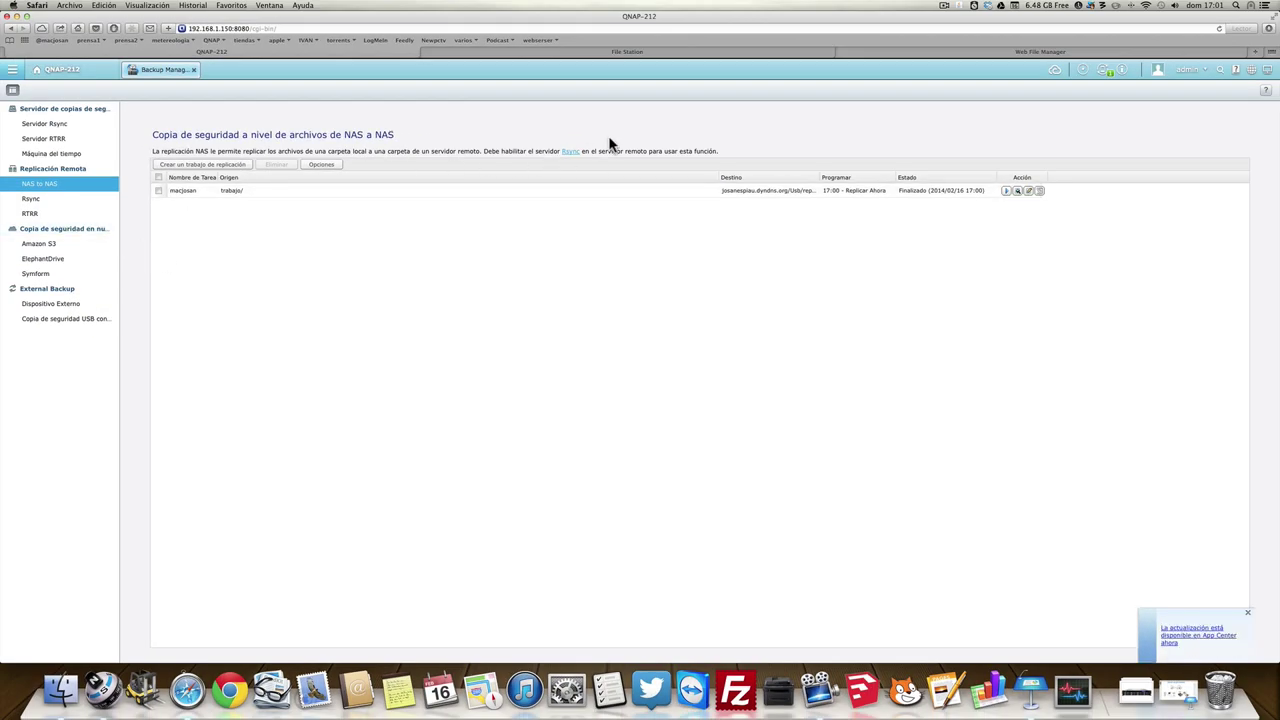
pyautogui.click(877, 52)
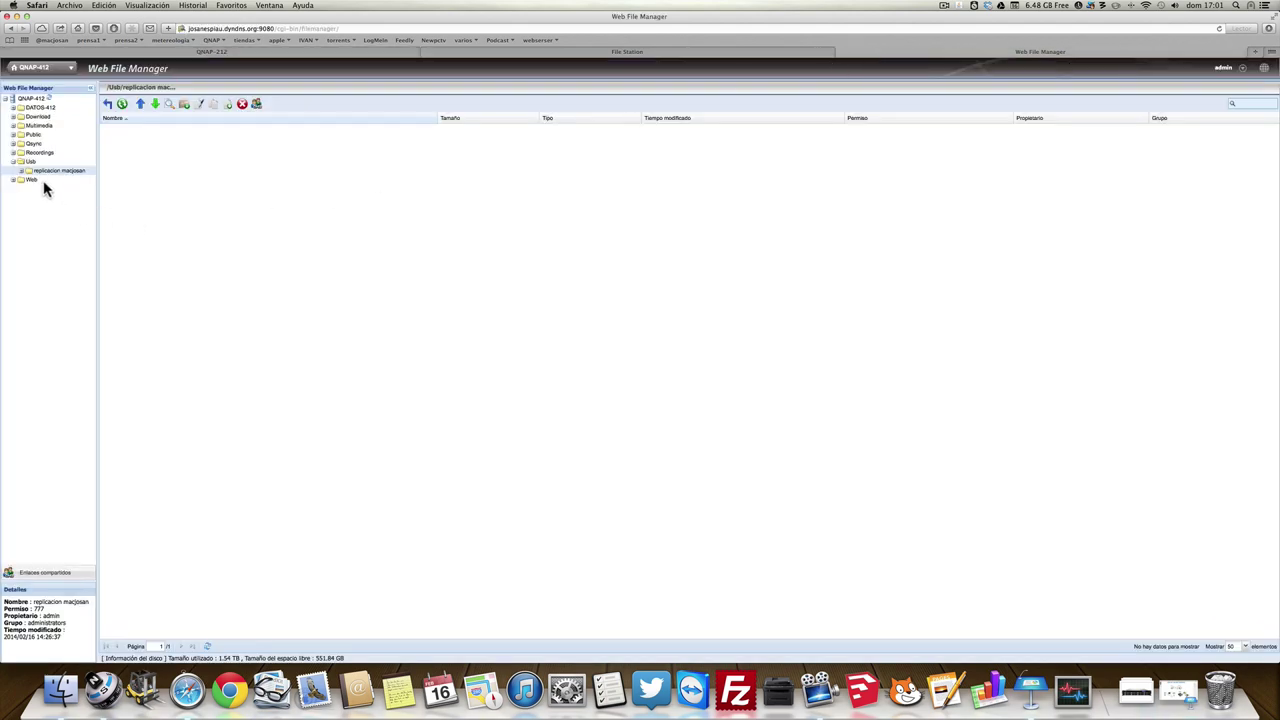
# Check that Usb > replicacion macjosan > prueba 212 holds the four replicated files, including abonos 2001.xls.
pyautogui.click(31, 161)
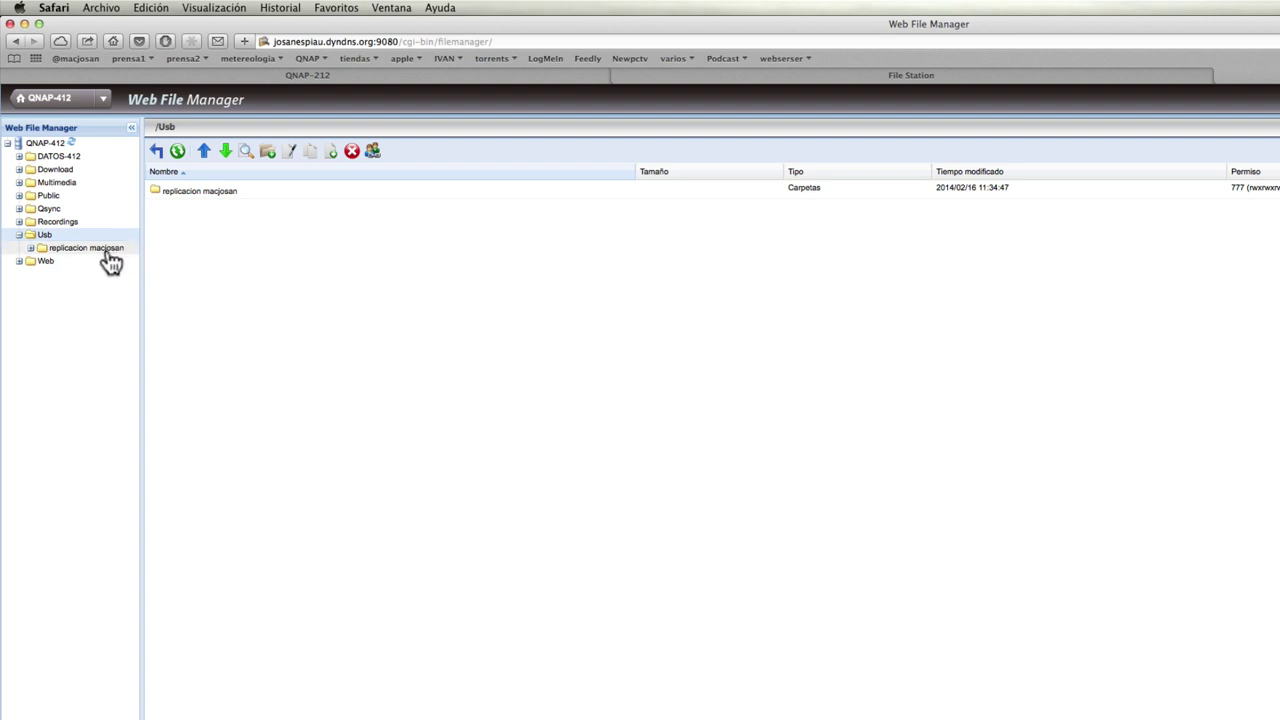
pyautogui.click(183, 190)
pyautogui.doubleClick(183, 190)
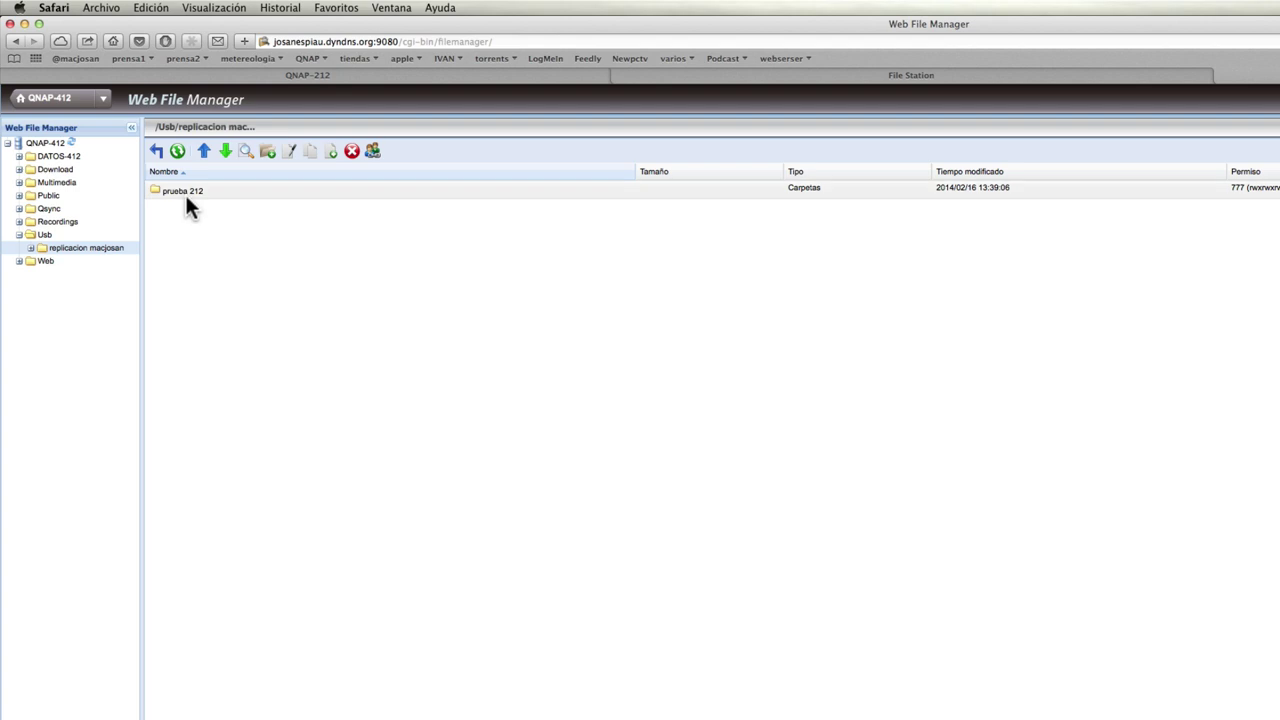
pyautogui.doubleClick(186, 193)
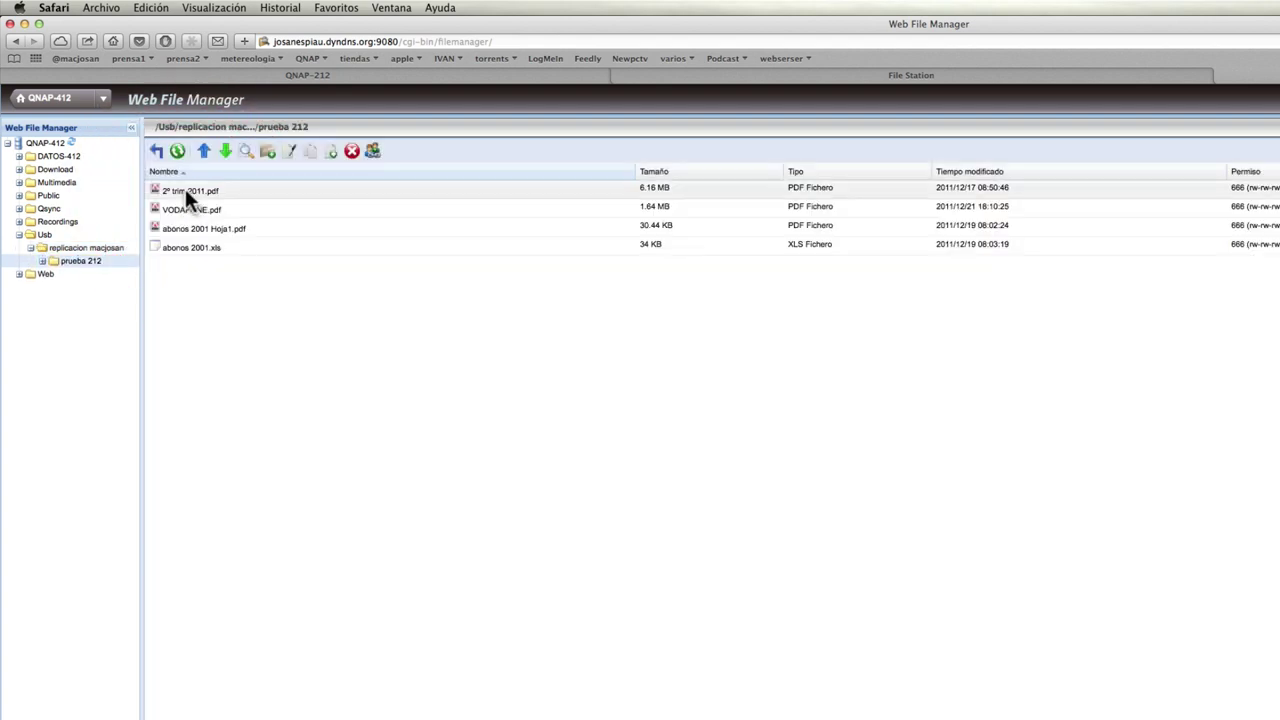
pyautogui.click(186, 252)
pyautogui.click(72, 249)
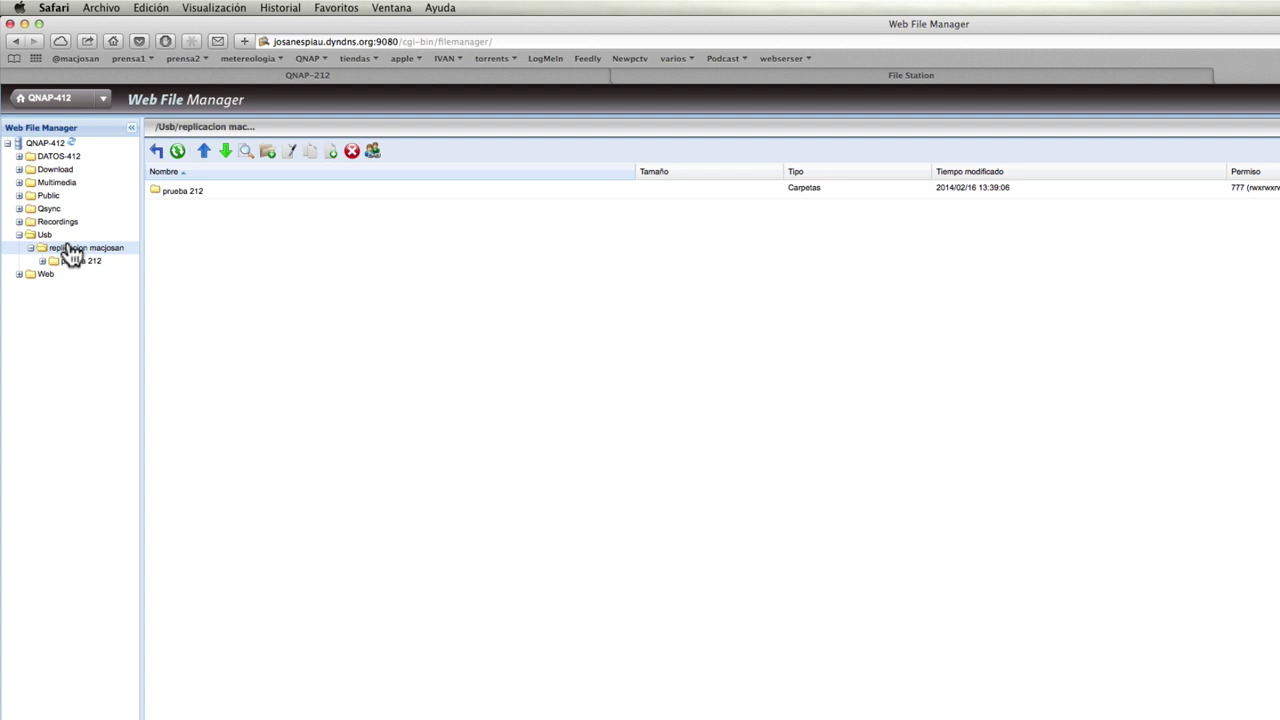
pyautogui.click(276, 74)
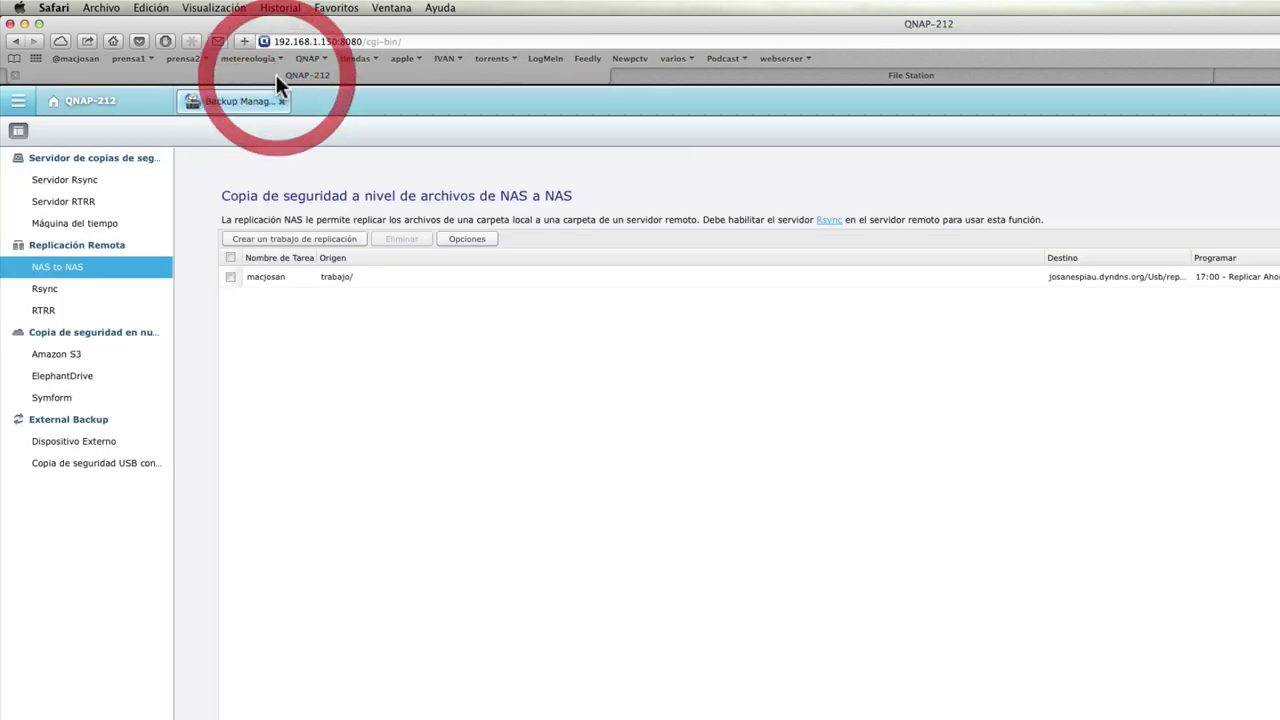
# Cancel the new Rsync job form and show the empty RTRR real-time replication page.
pyautogui.click(55, 299)
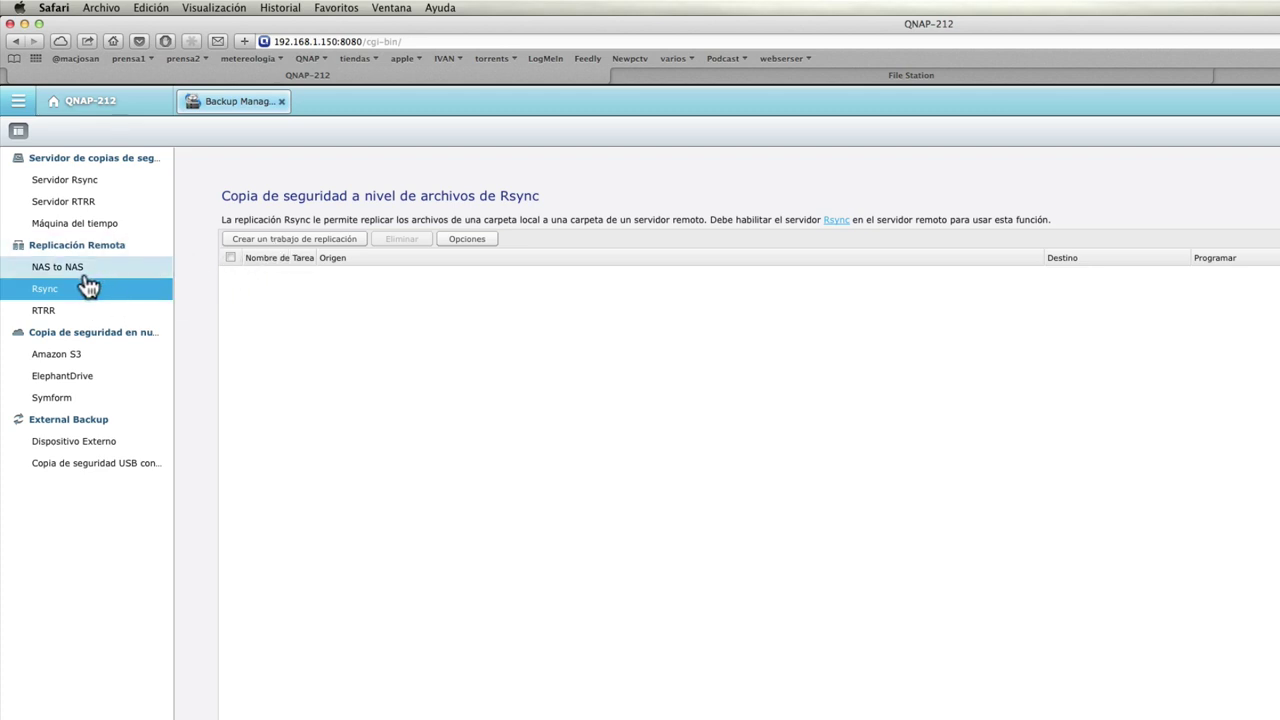
pyautogui.click(281, 245)
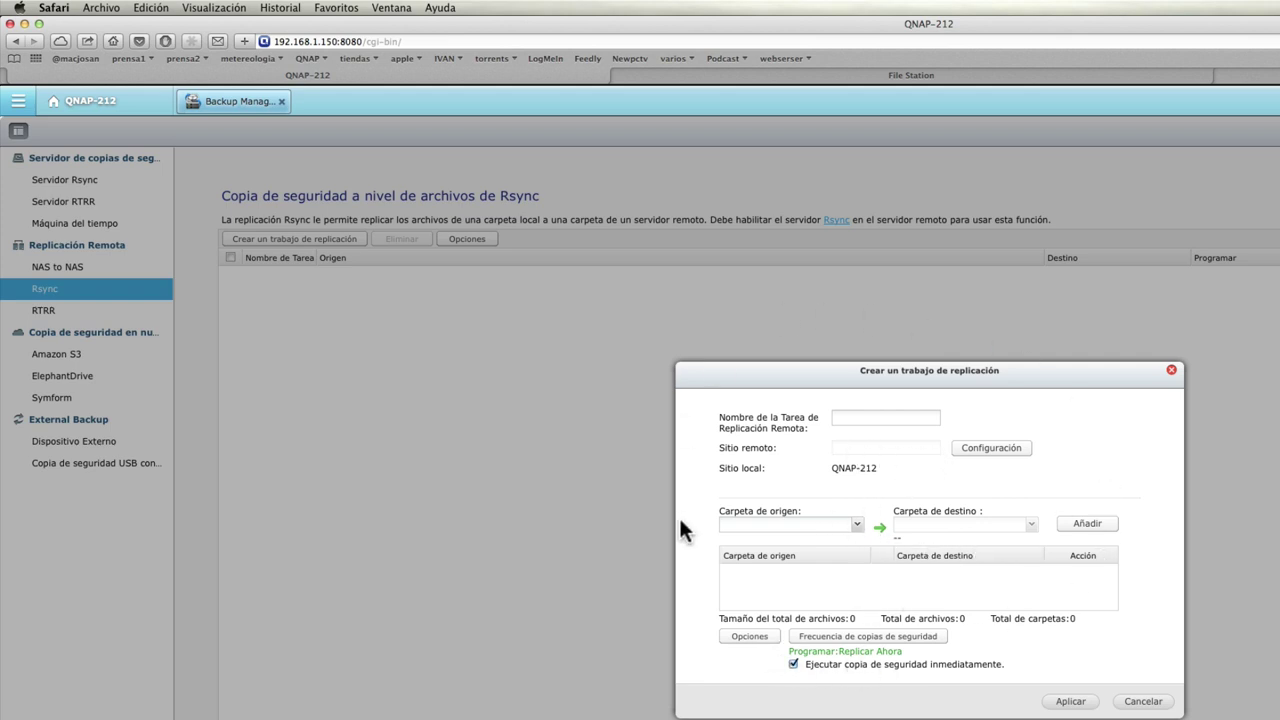
pyautogui.click(1172, 372)
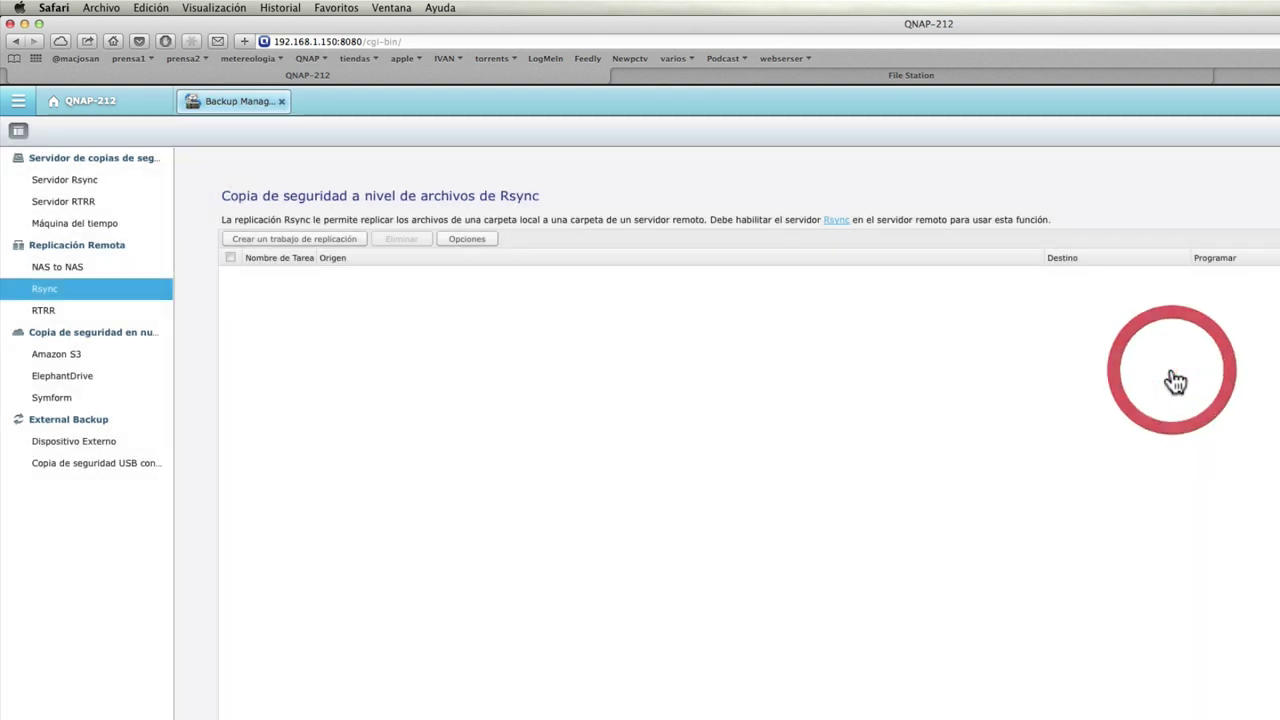
pyautogui.click(60, 318)
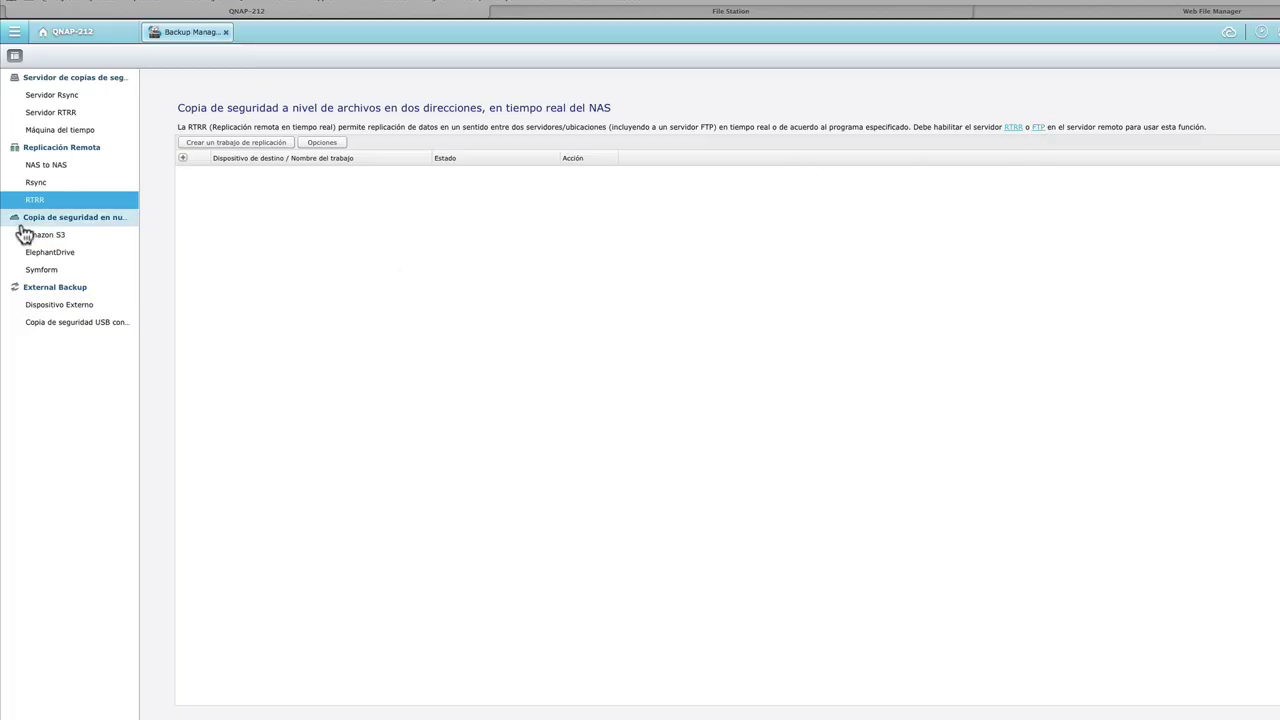
# Start a new RTRR replication job and move past the wizard intro to step 2/11.
pyautogui.click(213, 144)
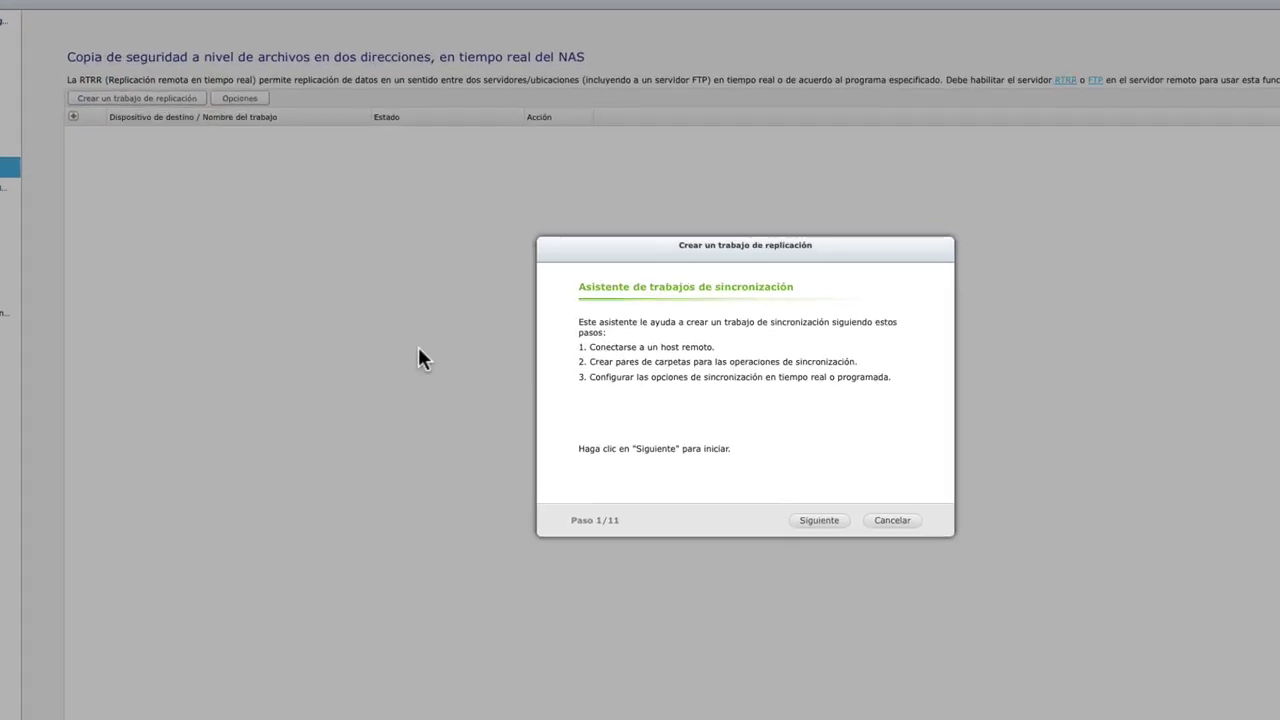
pyautogui.click(819, 537)
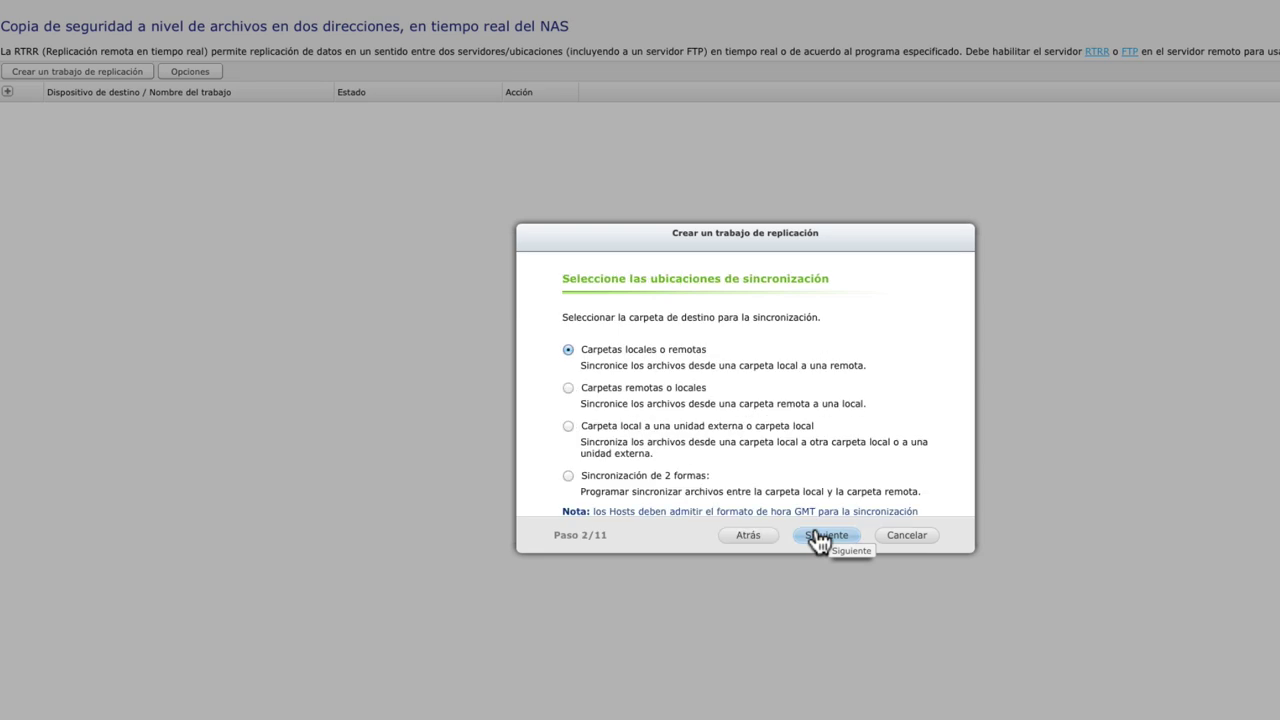
pyautogui.scroll(-3, 903, 308)
pyautogui.scroll(3, 903, 308)
pyautogui.scroll(-1, 903, 308)
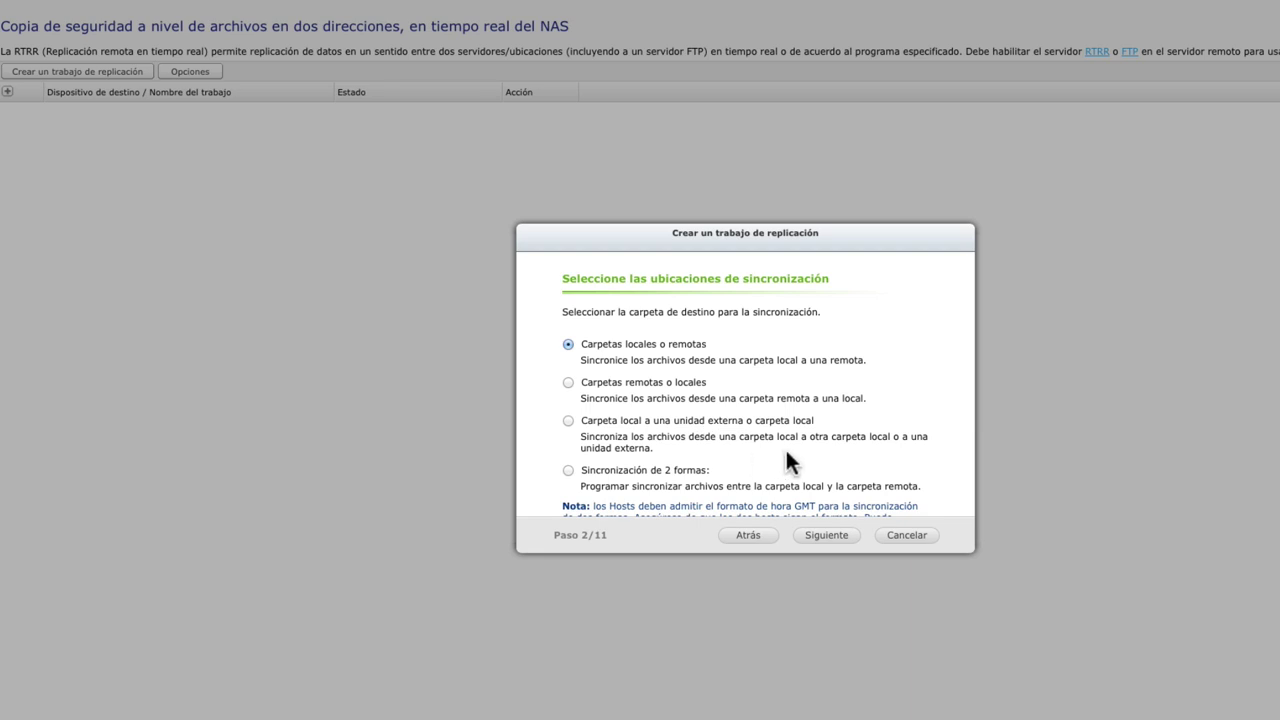
# Choose syncing from local folders to remote ones and advance to remote host setup, step 3/11.
pyautogui.scroll(-2, 785, 447)
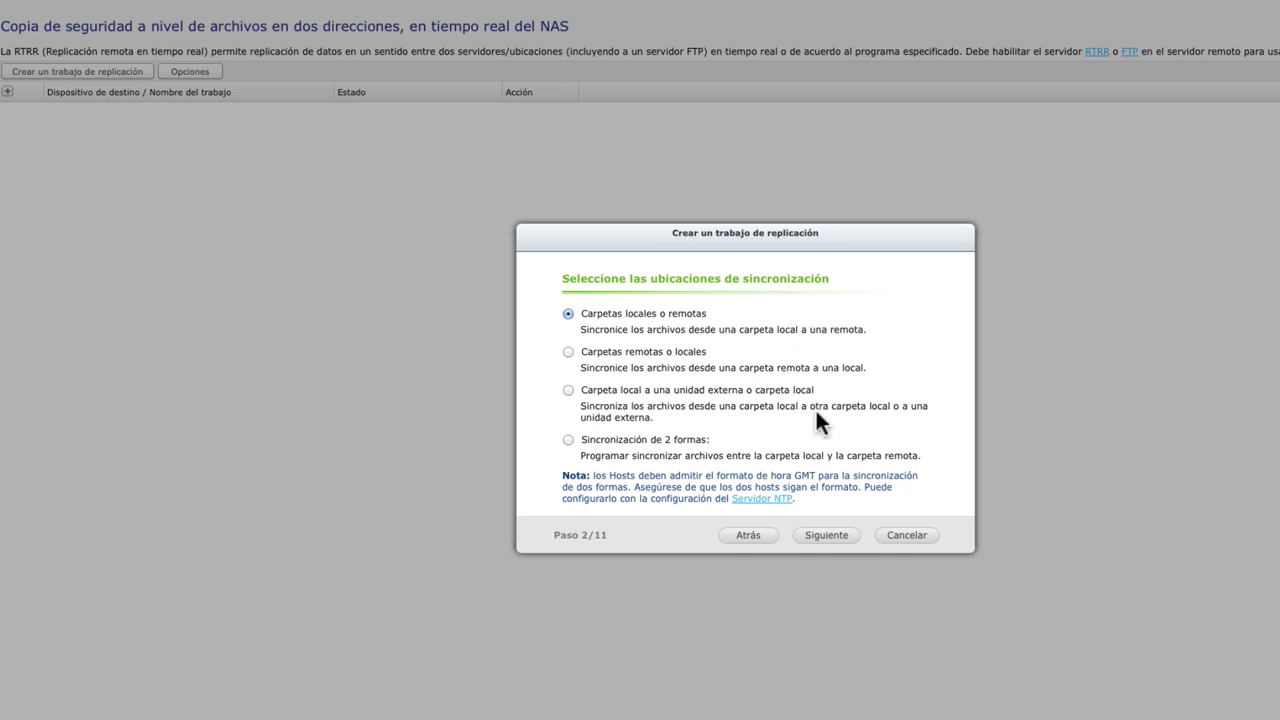
pyautogui.click(568, 390)
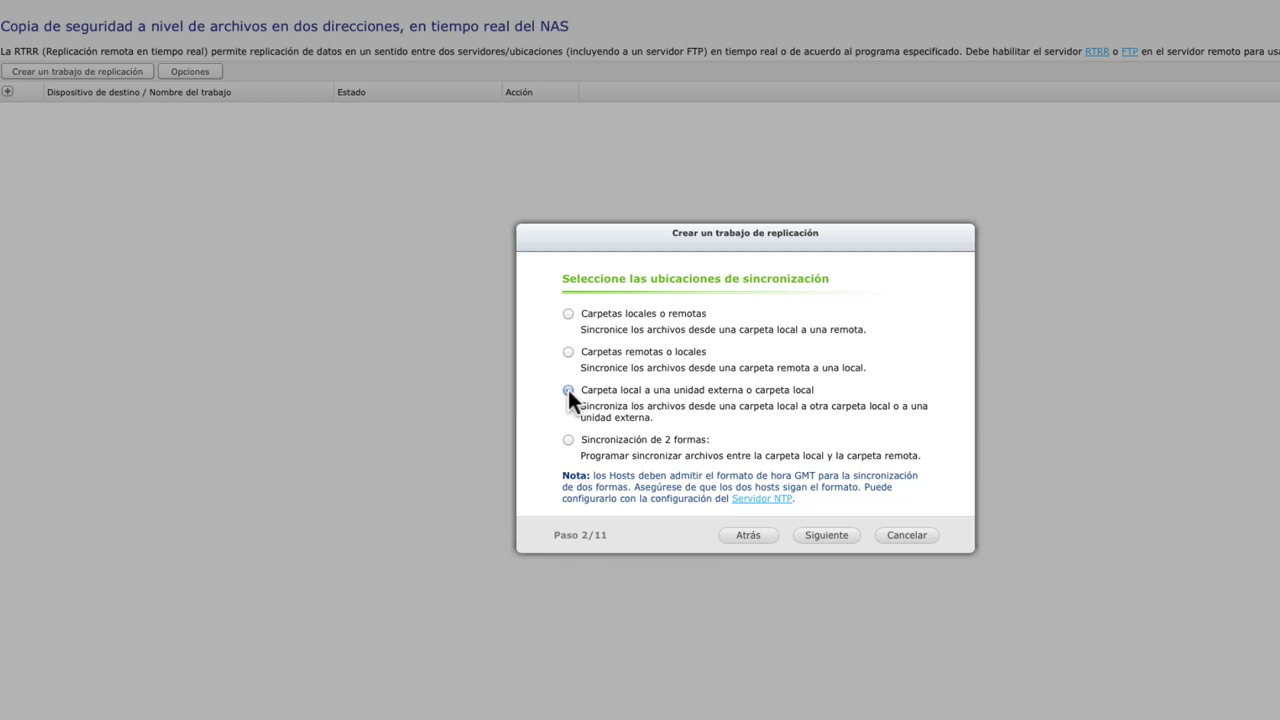
pyautogui.click(568, 352)
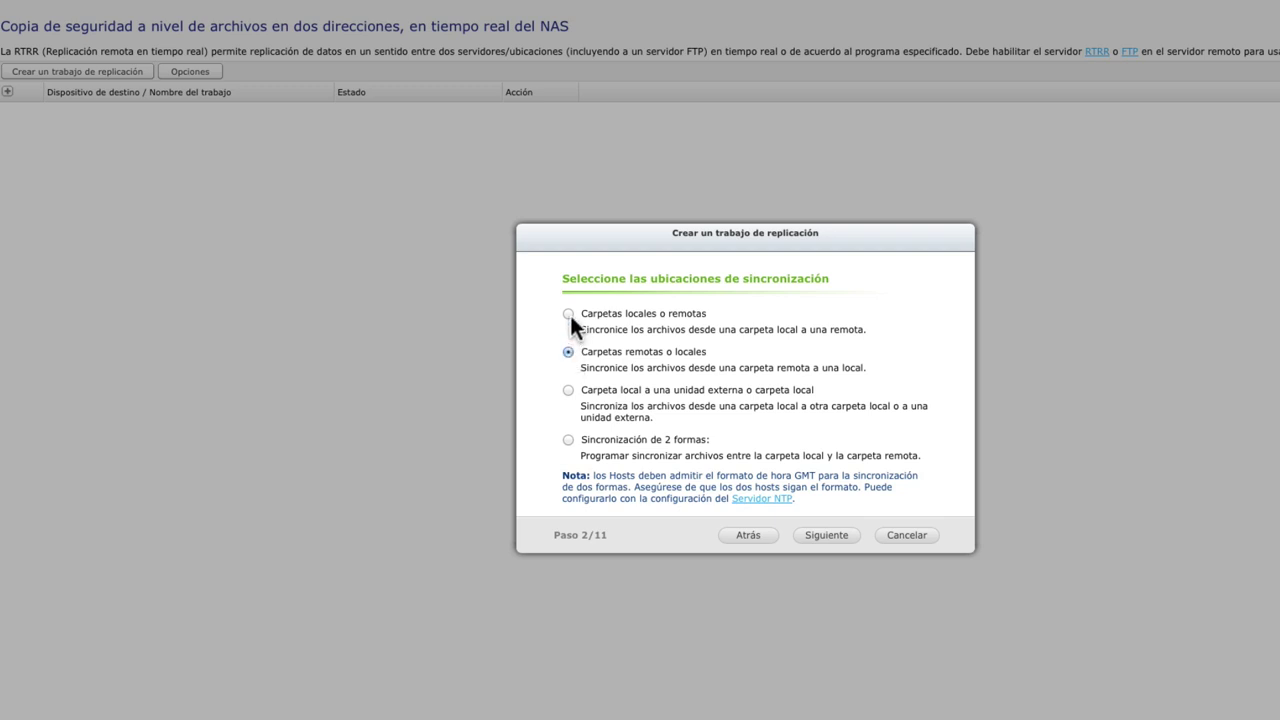
pyautogui.click(568, 313)
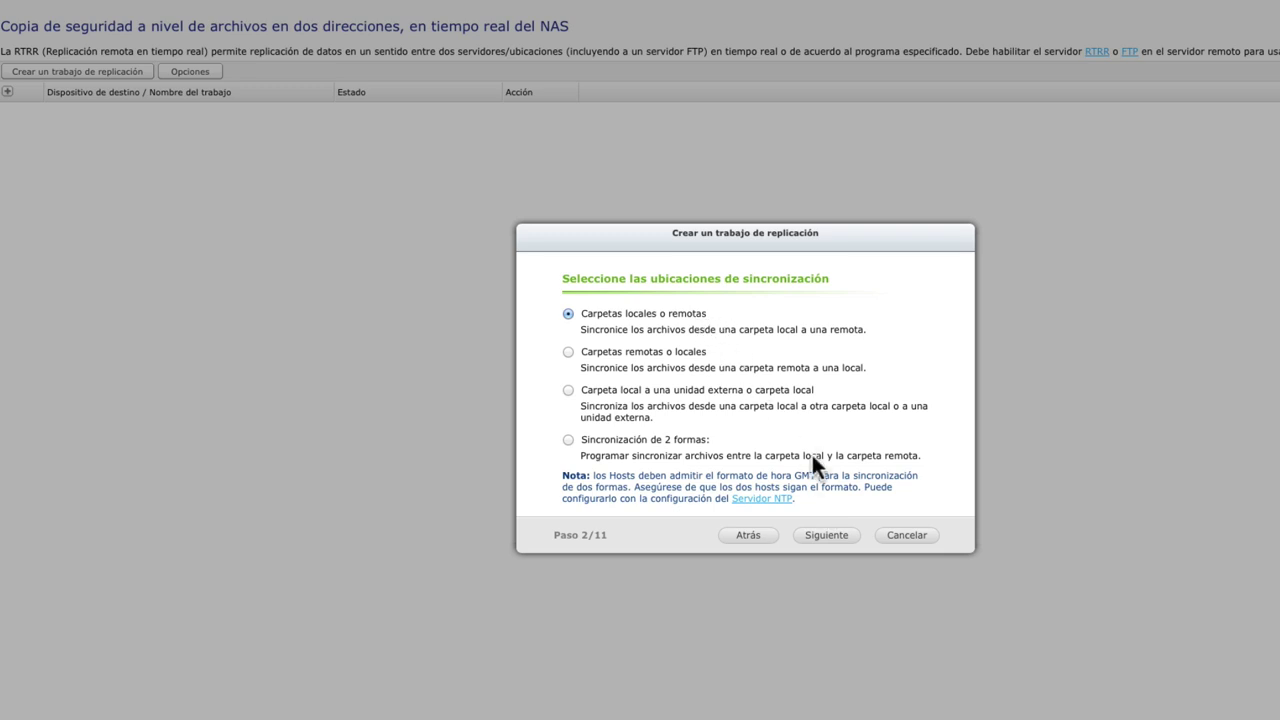
pyautogui.click(848, 537)
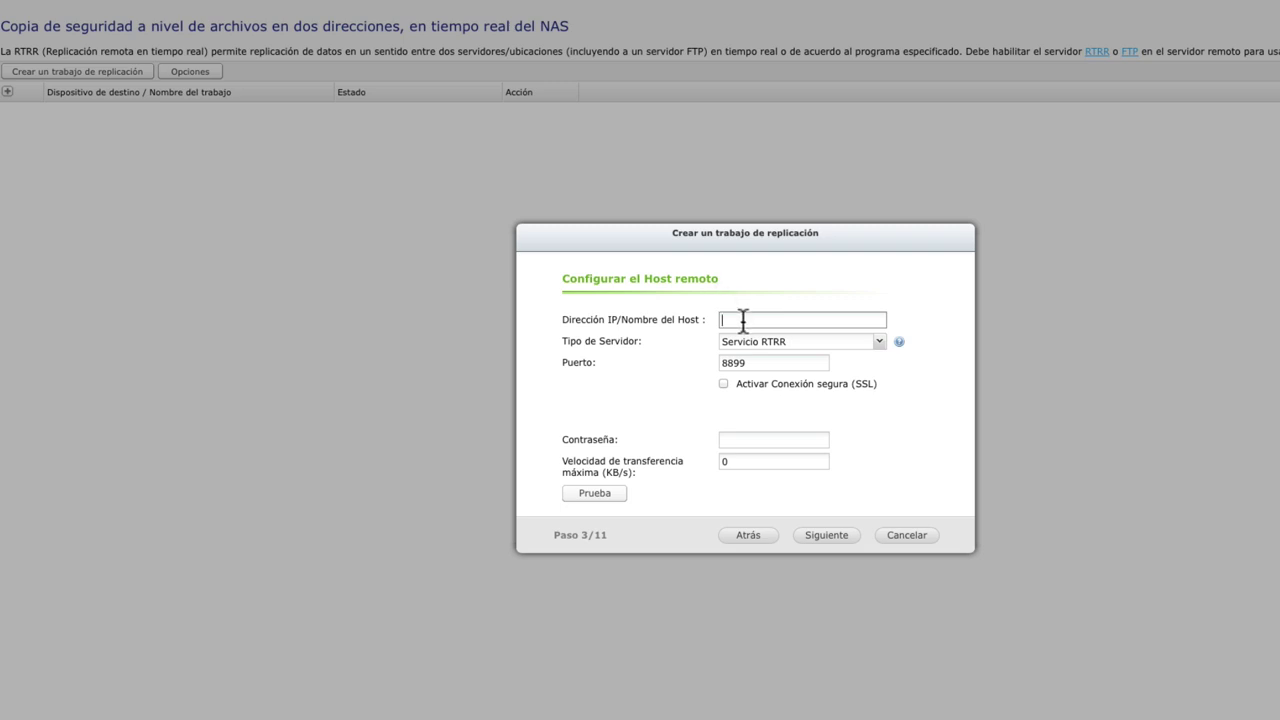
# Enter the remote host address with Servicio RTRR as server type and SSL left off.
pyautogui.write('josanespiau.d')
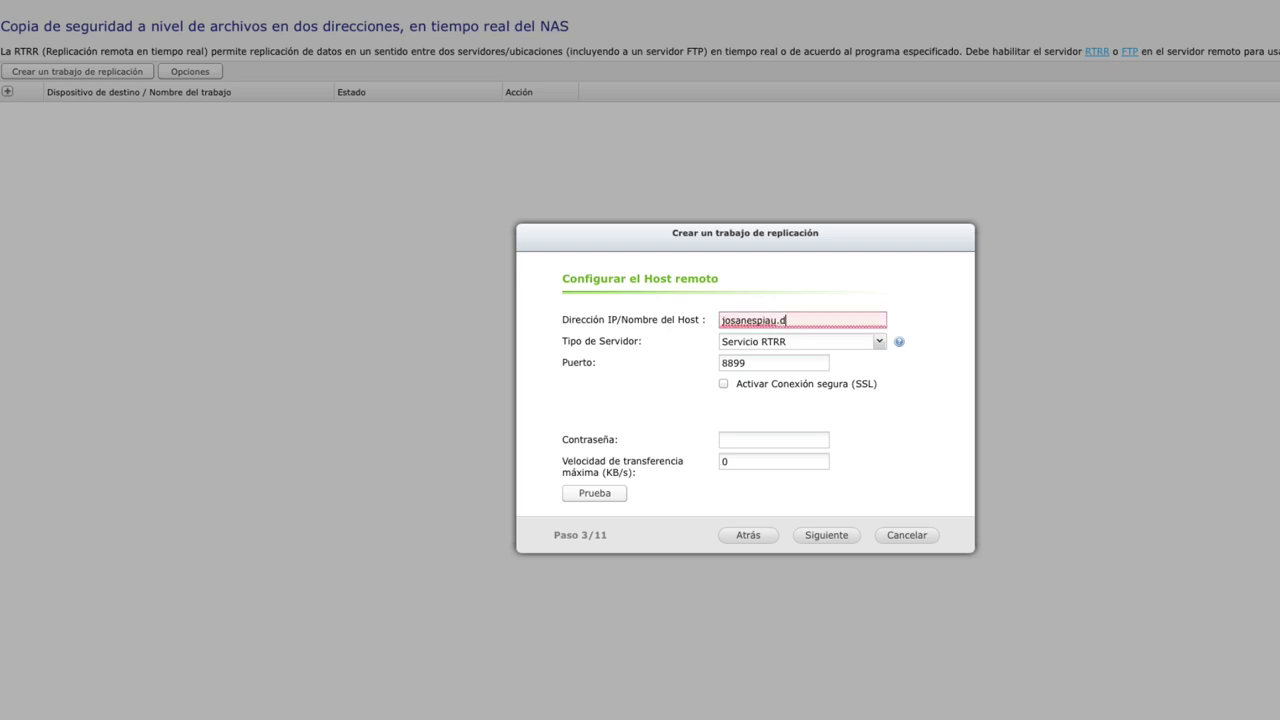
pyautogui.write('yndns.org')
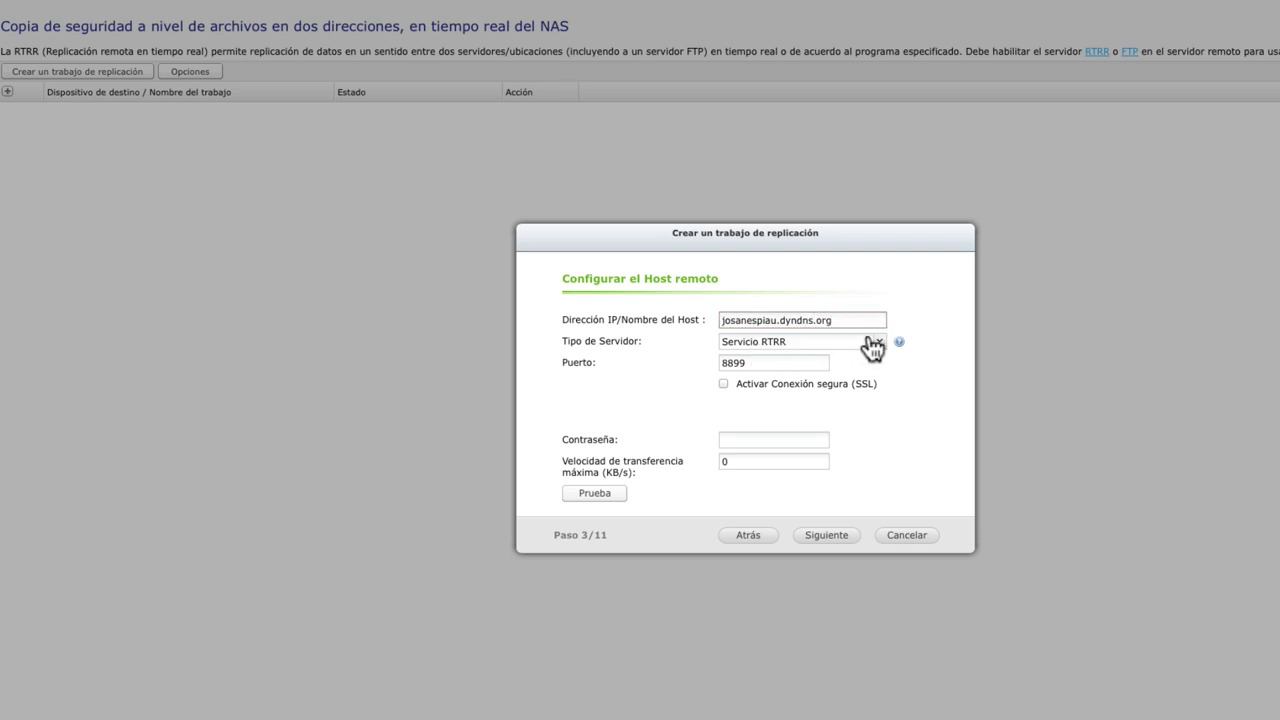
pyautogui.click(879, 346)
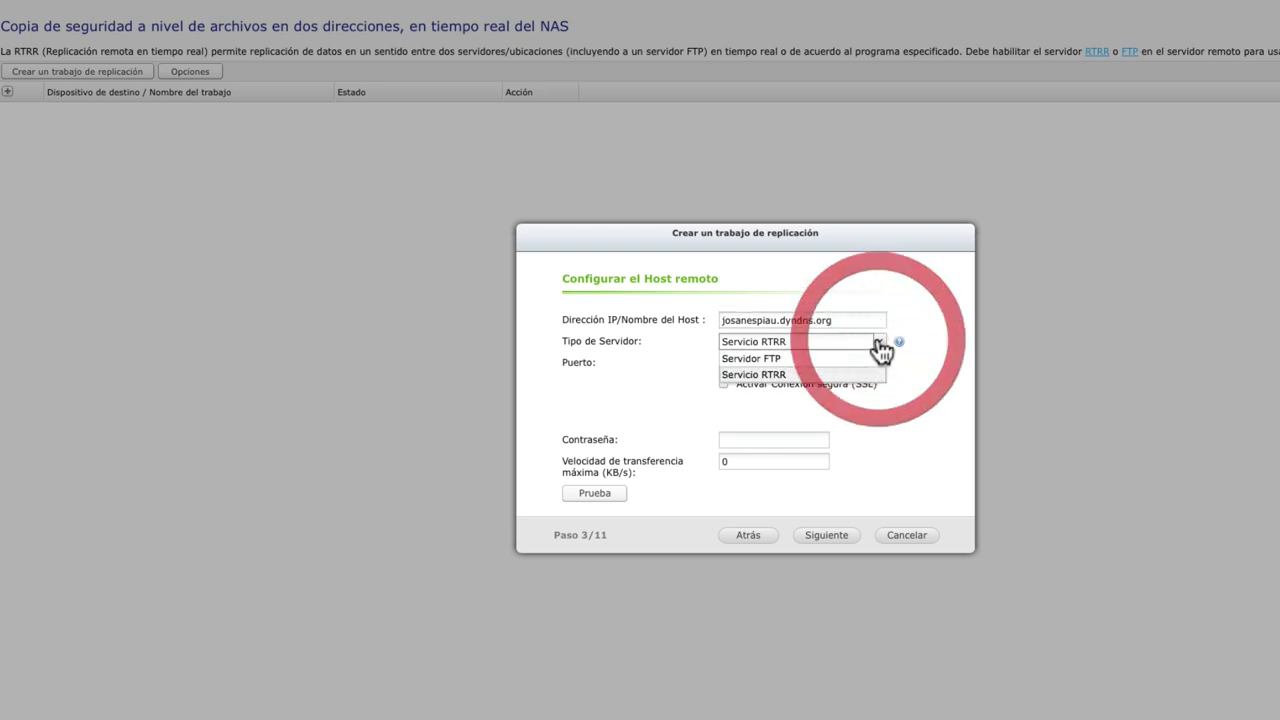
pyautogui.click(823, 378)
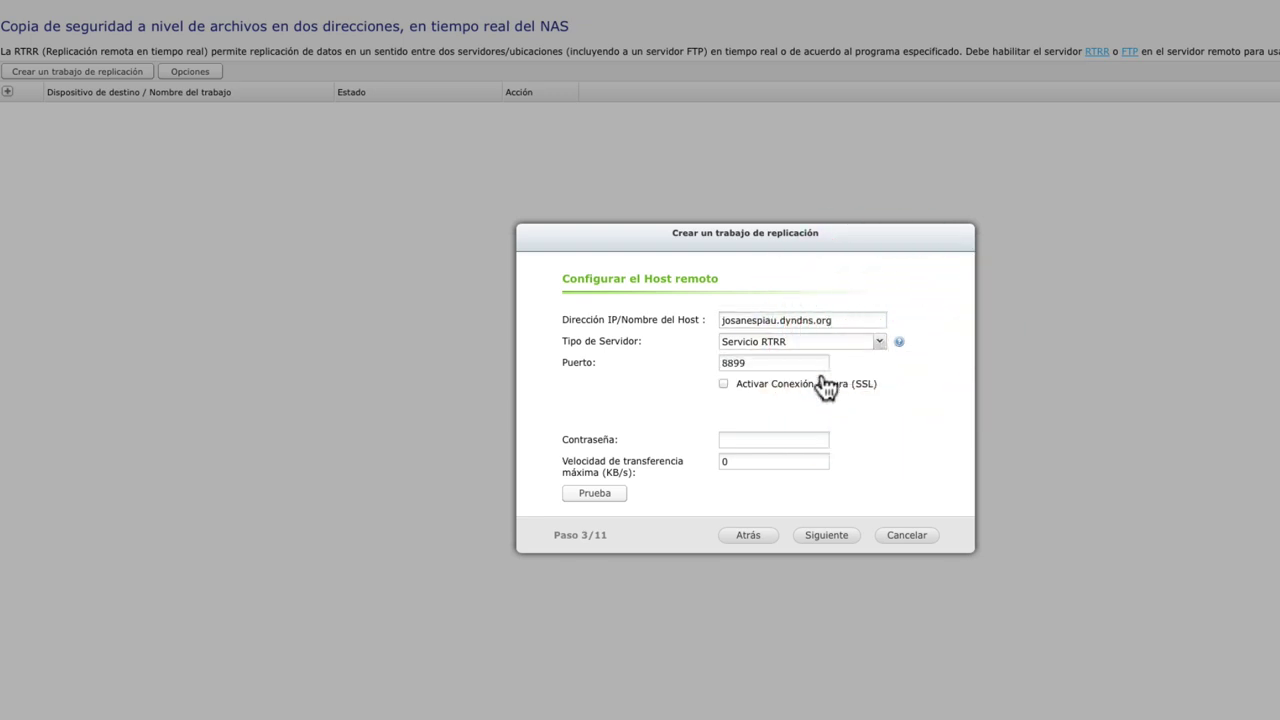
pyautogui.click(884, 344)
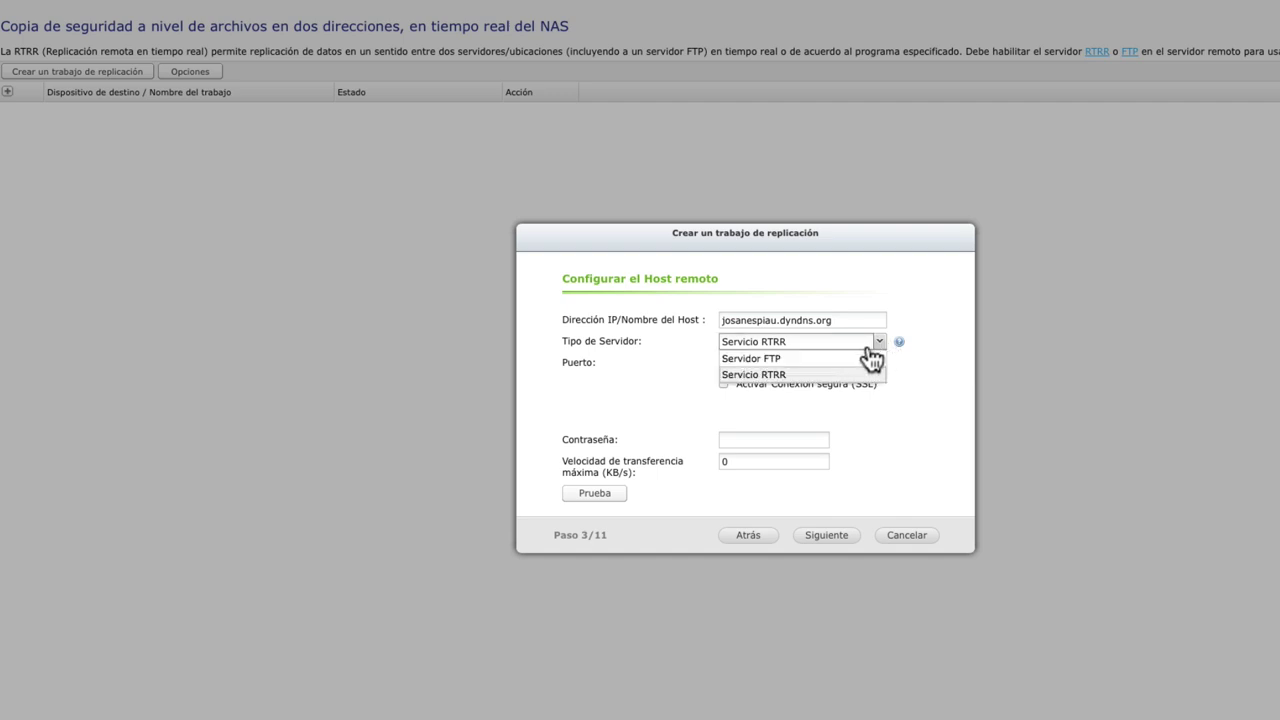
pyautogui.click(862, 358)
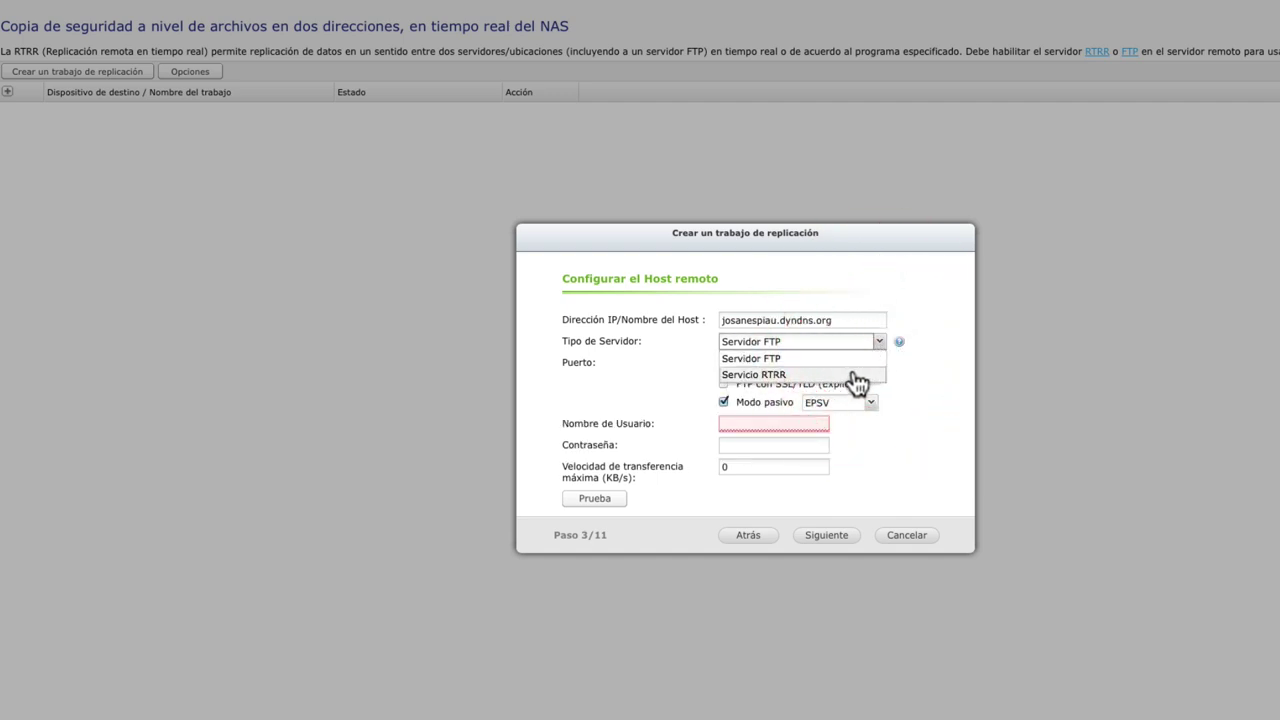
pyautogui.click(856, 375)
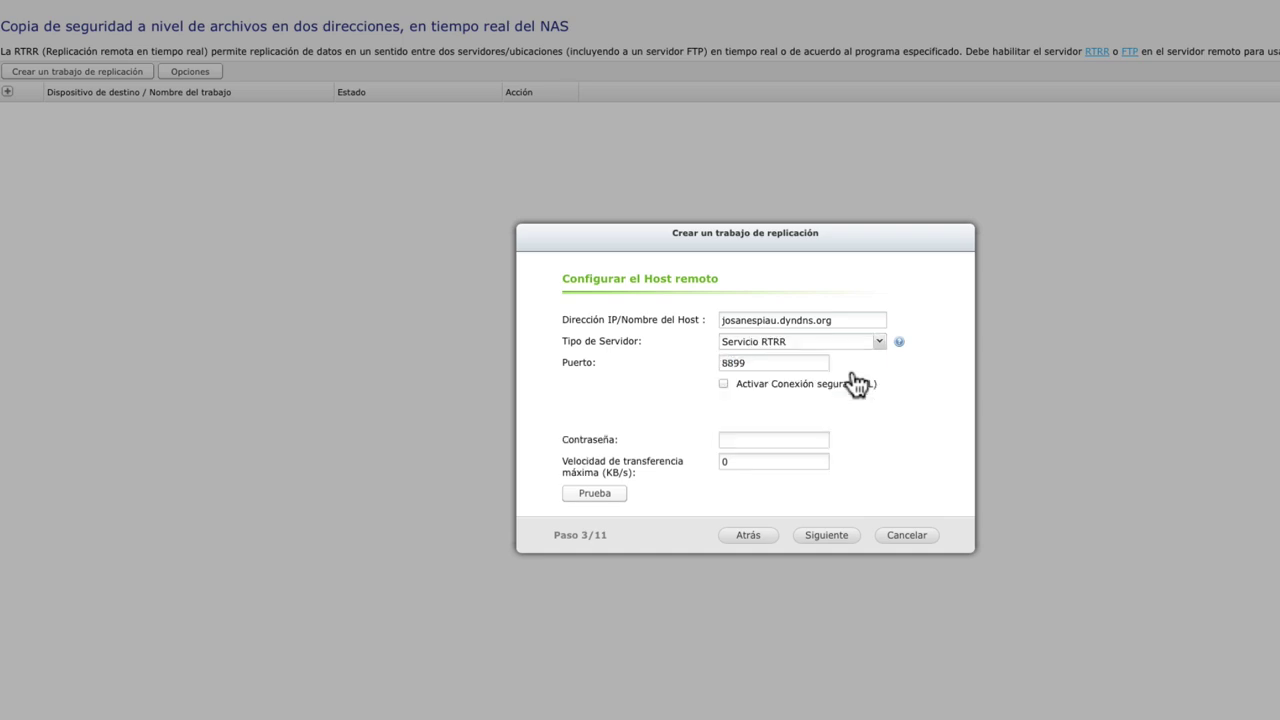
pyautogui.click(723, 383)
# Enter the remote host's password and pass the connection test at 1002 KB/s.
pyautogui.click(732, 440)
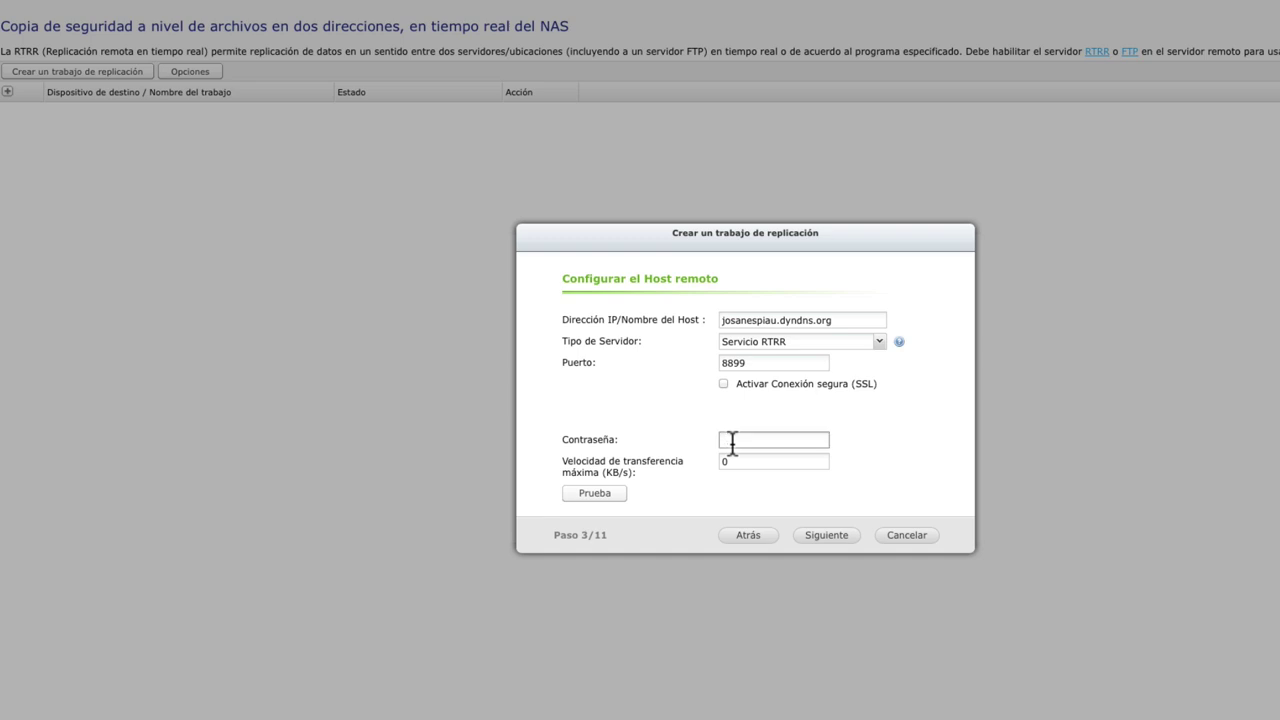
pyautogui.write('•••••••••')
pyautogui.click(616, 496)
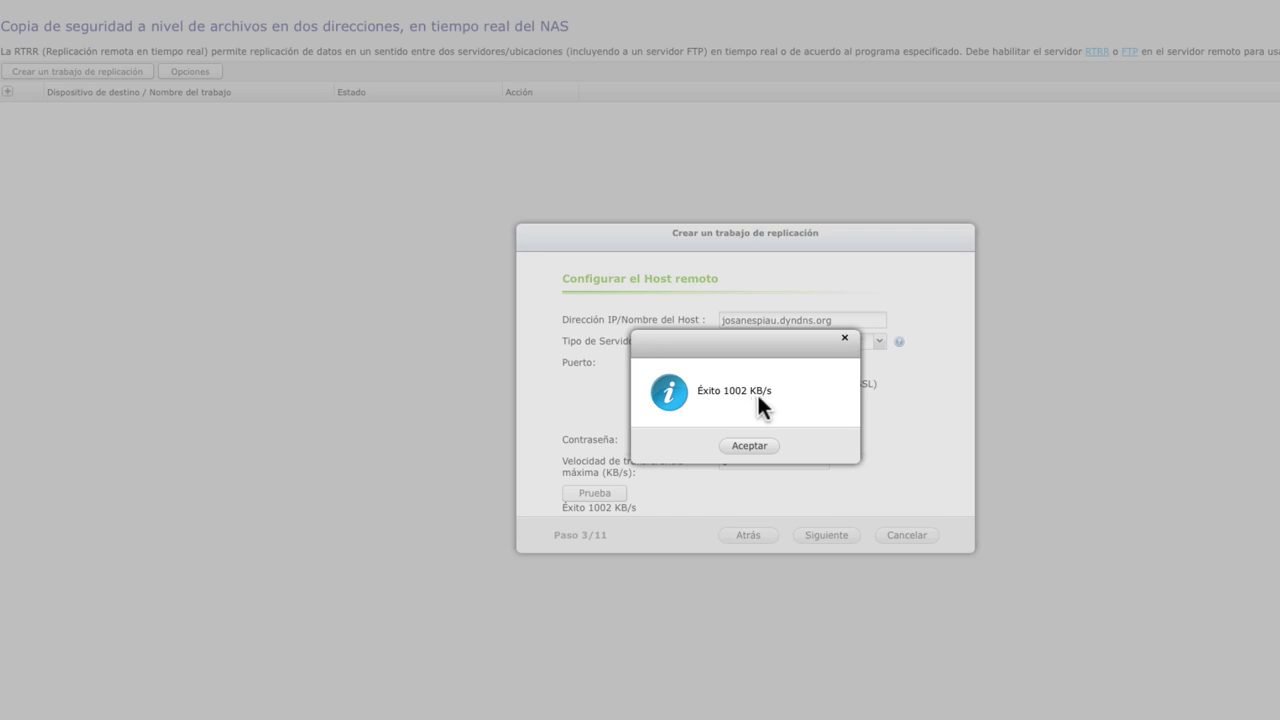
pyautogui.click(758, 446)
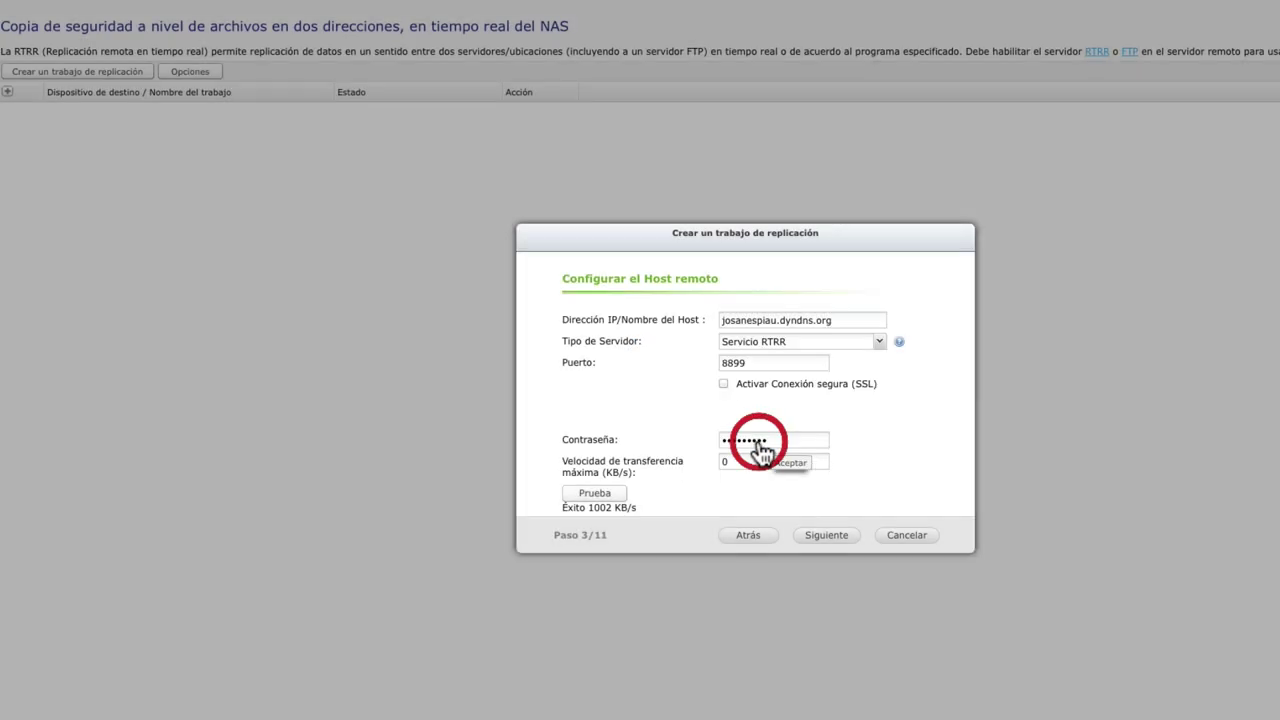
# Set the local source folder to /trabajo.
pyautogui.click(826, 540)
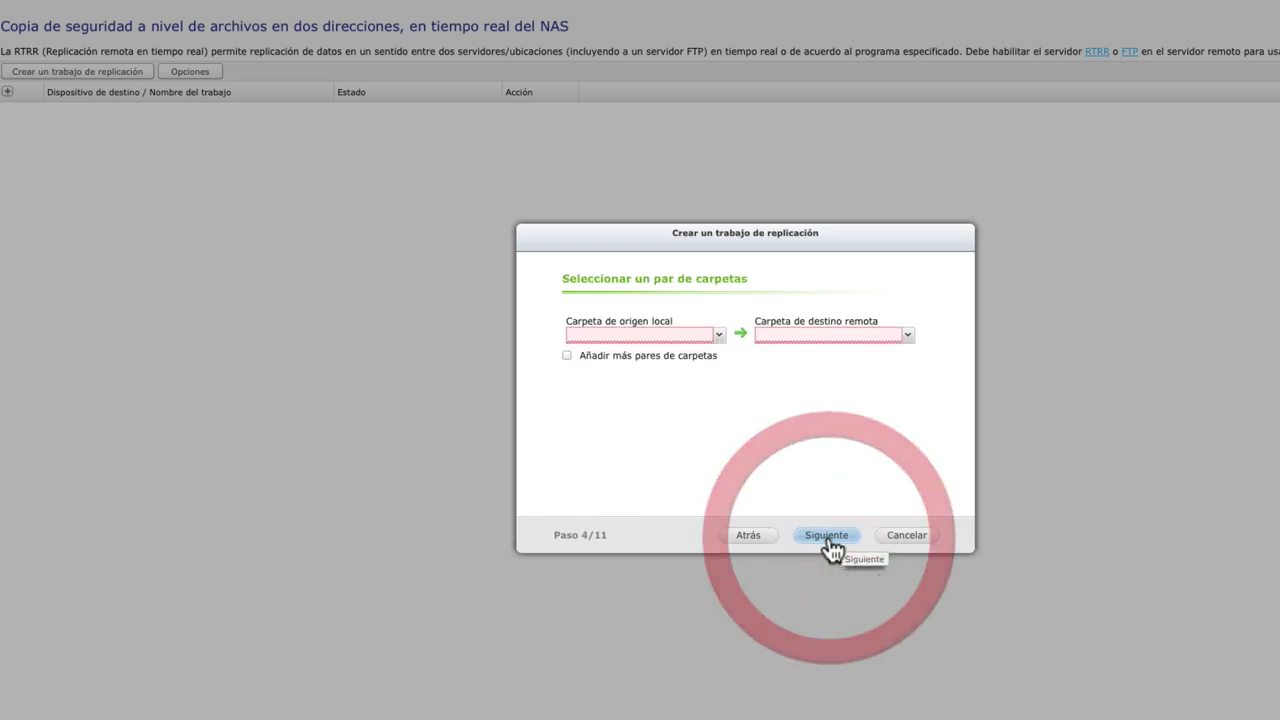
pyautogui.click(717, 336)
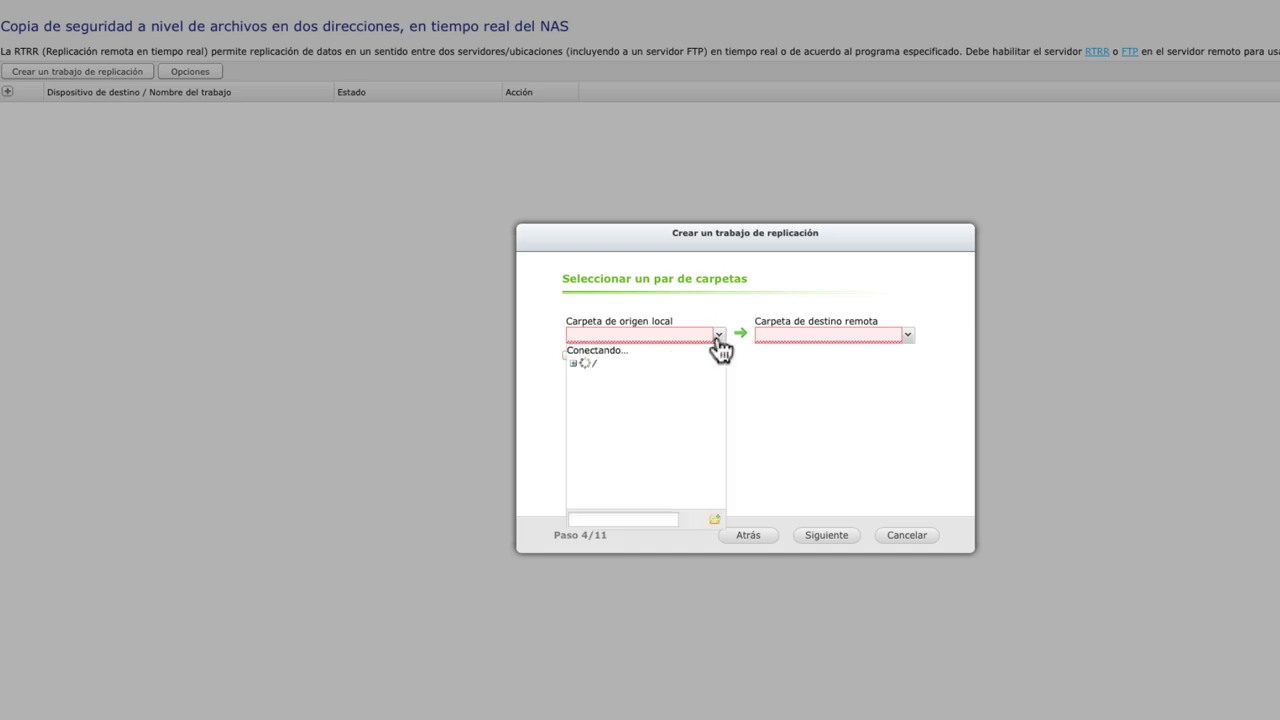
pyautogui.scroll(-1, 651, 420)
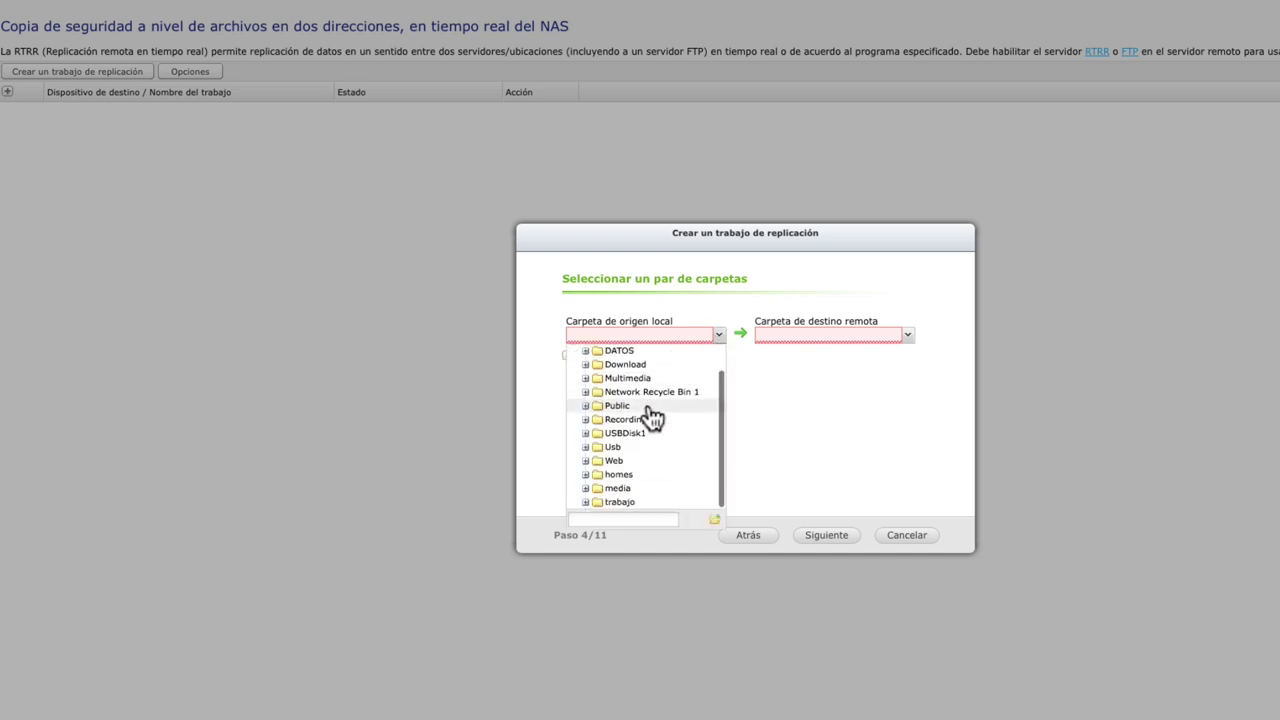
pyautogui.click(620, 501)
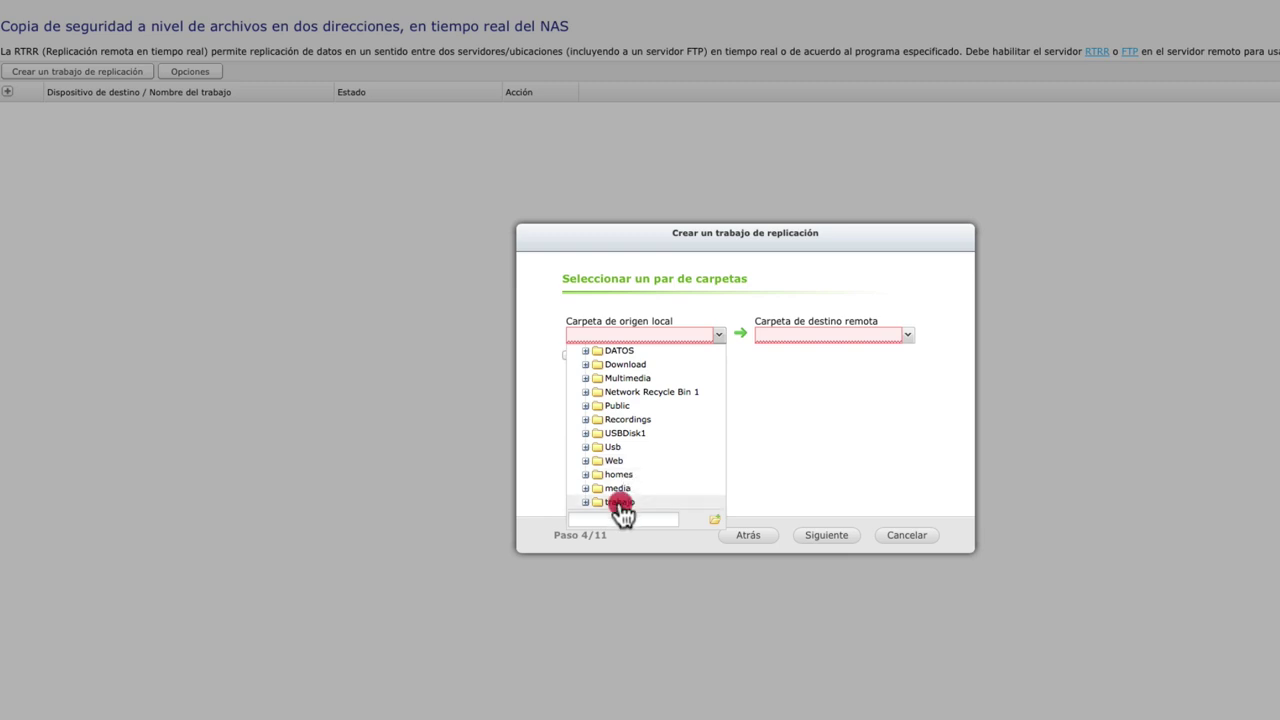
pyautogui.click(742, 299)
# Set the remote destination to /Usb/replicacion macjosan and advance to step 6/11.
pyautogui.click(908, 337)
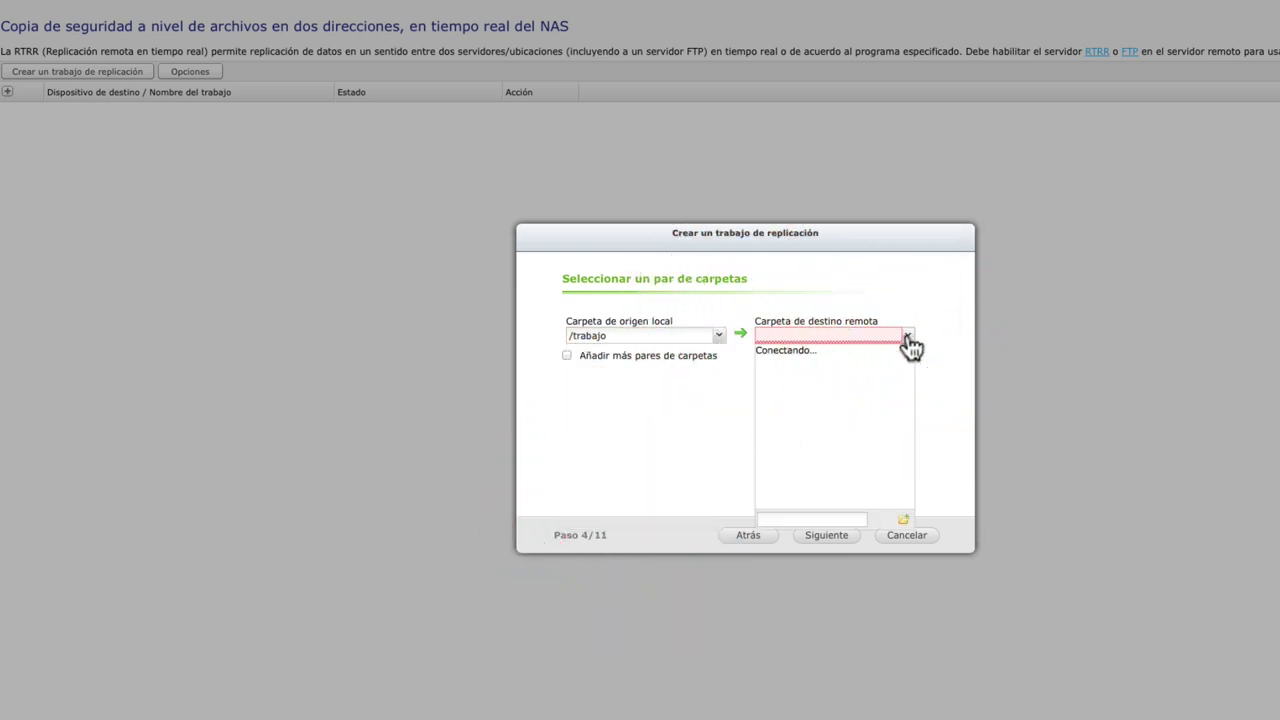
pyautogui.click(806, 420)
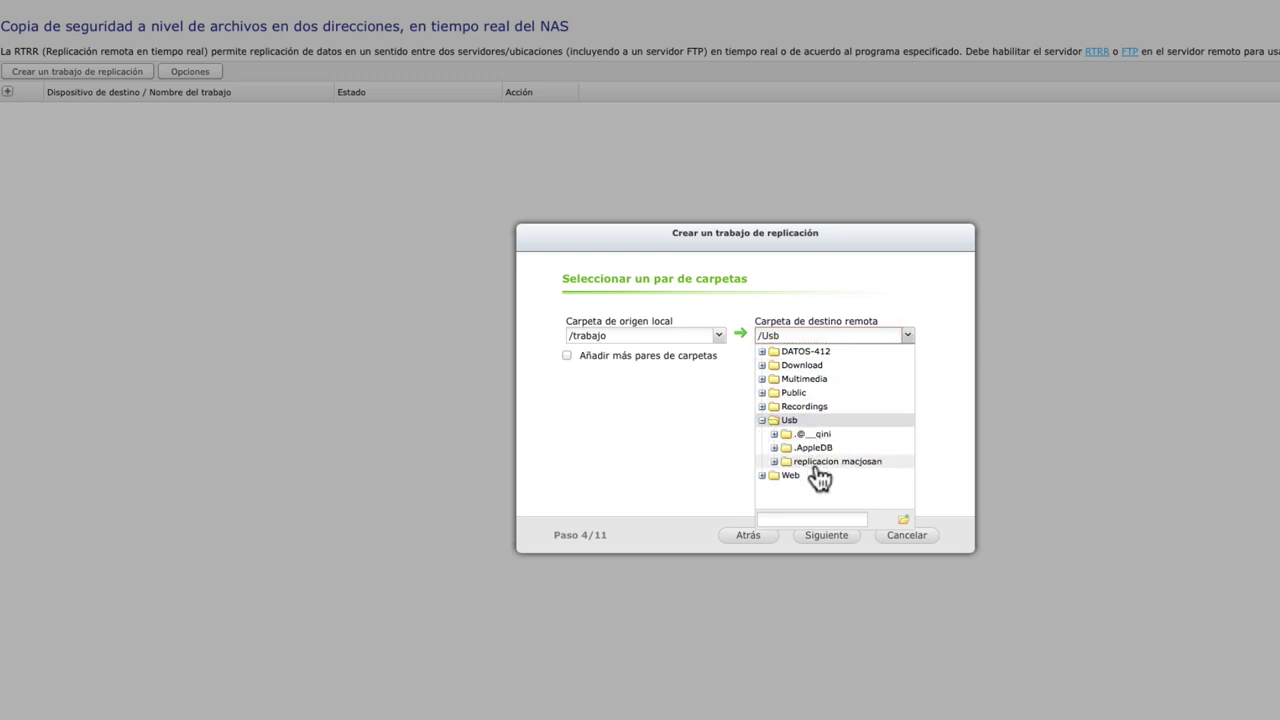
pyautogui.click(816, 462)
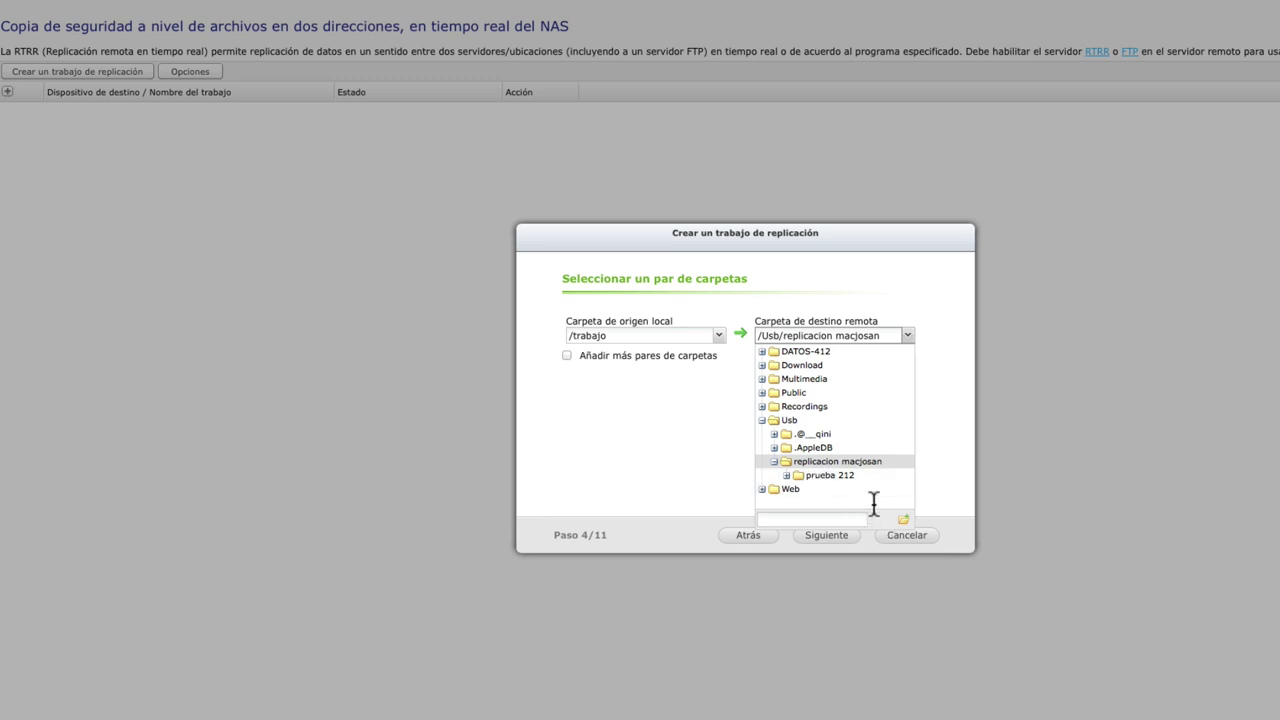
pyautogui.click(926, 312)
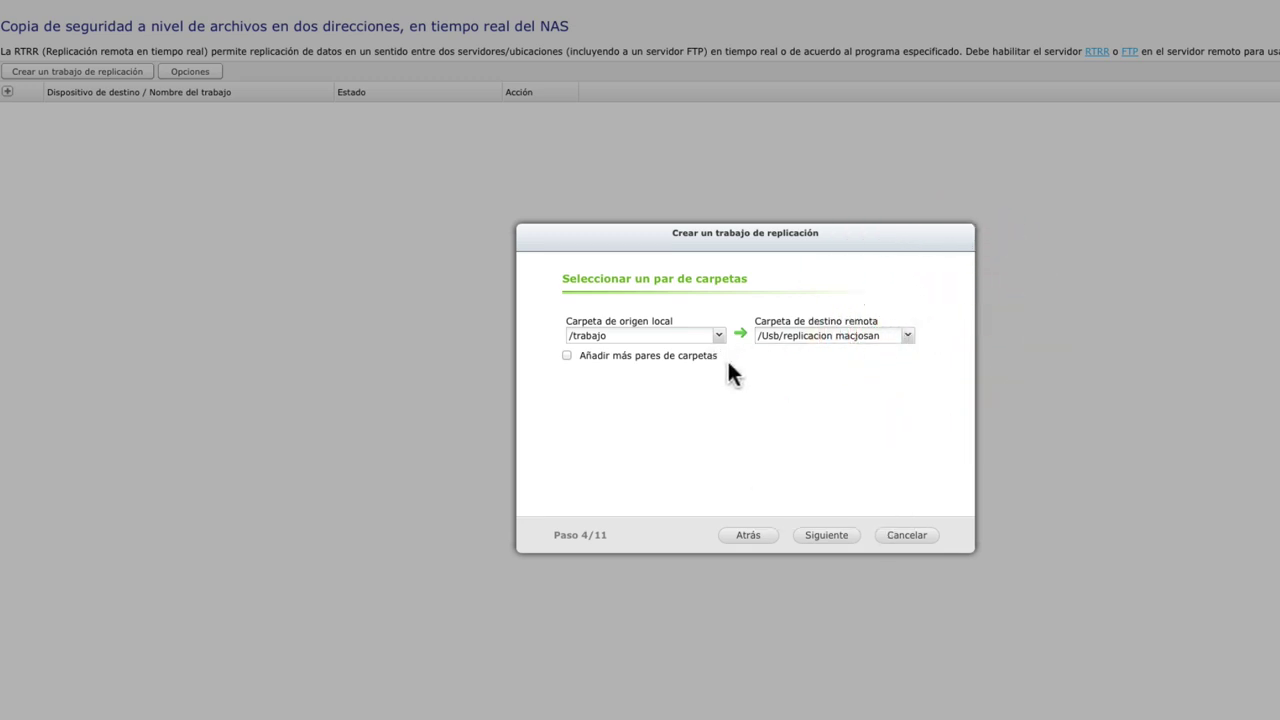
pyautogui.click(815, 537)
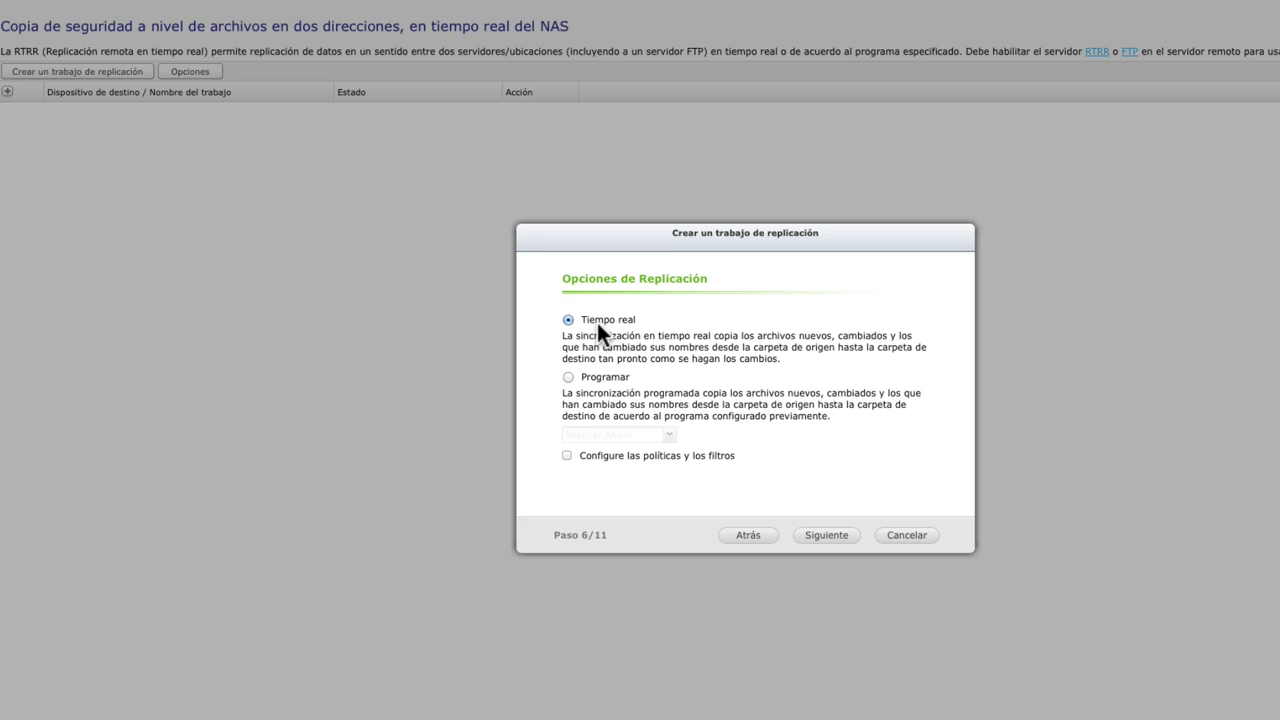
# Make the job Tiempo real, keep the suggested task name, confirm settings and finish the wizard.
pyautogui.click(569, 377)
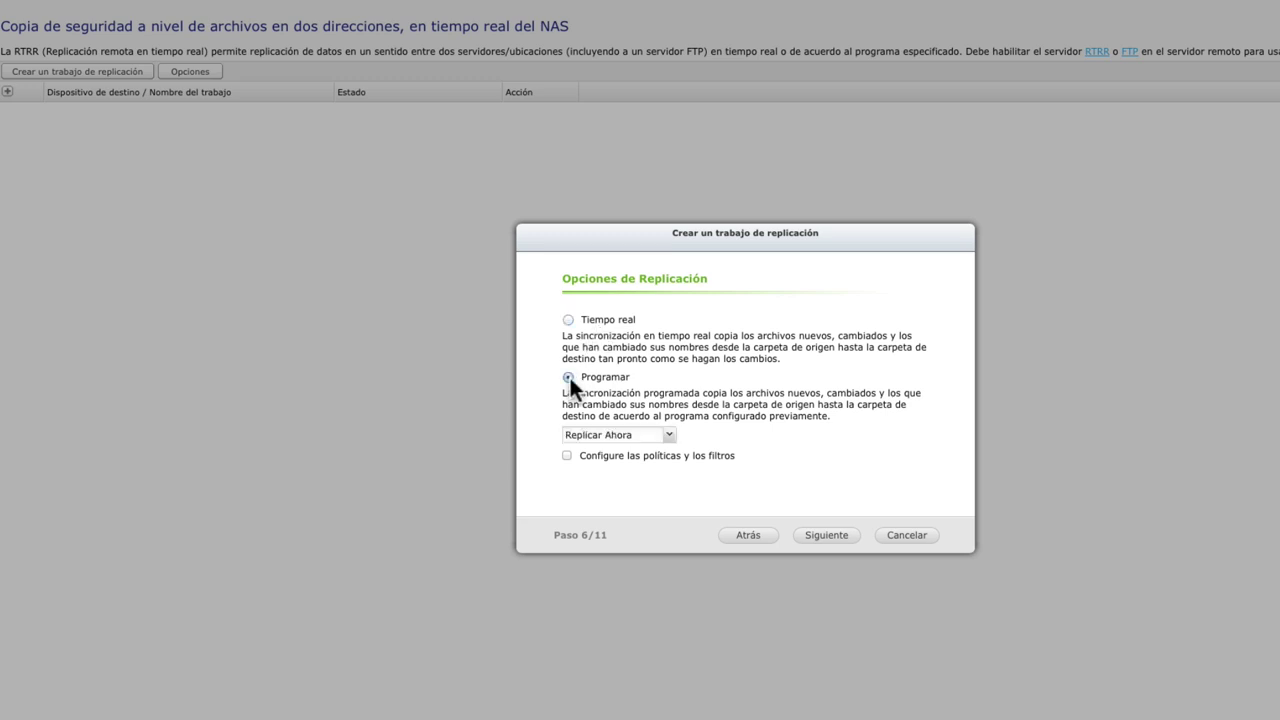
pyautogui.click(569, 320)
pyautogui.click(827, 536)
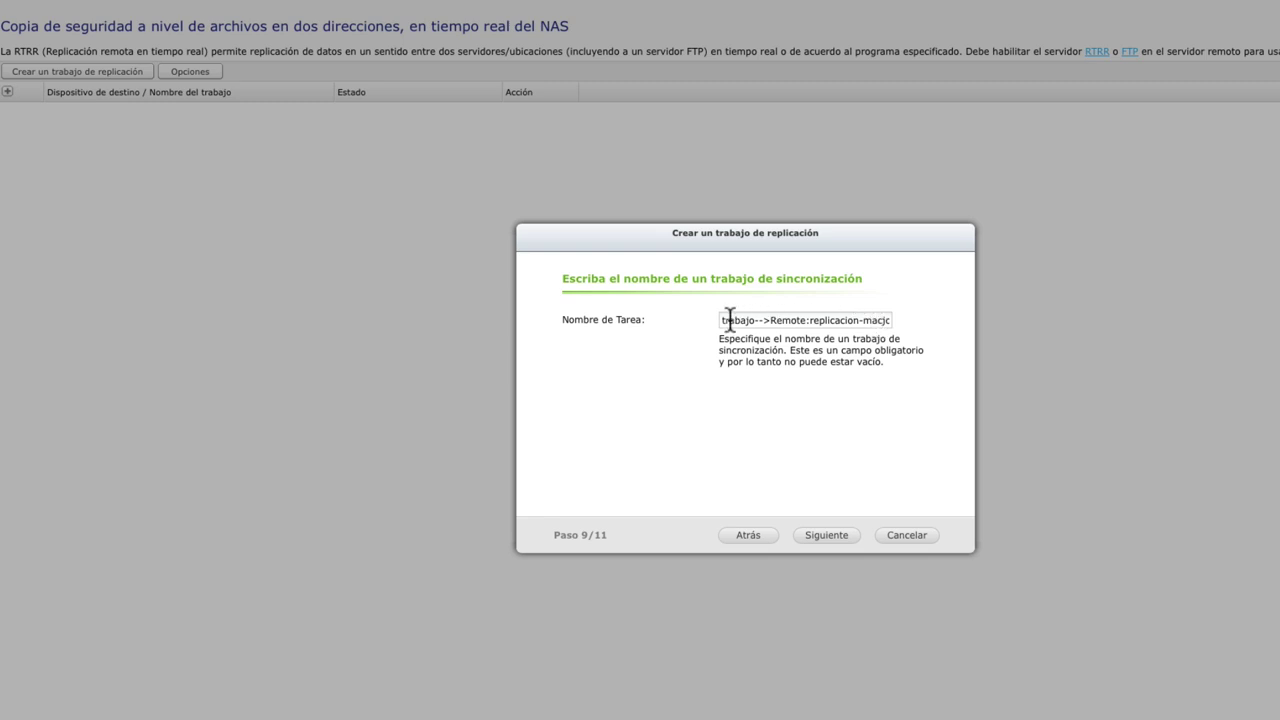
pyautogui.click(840, 545)
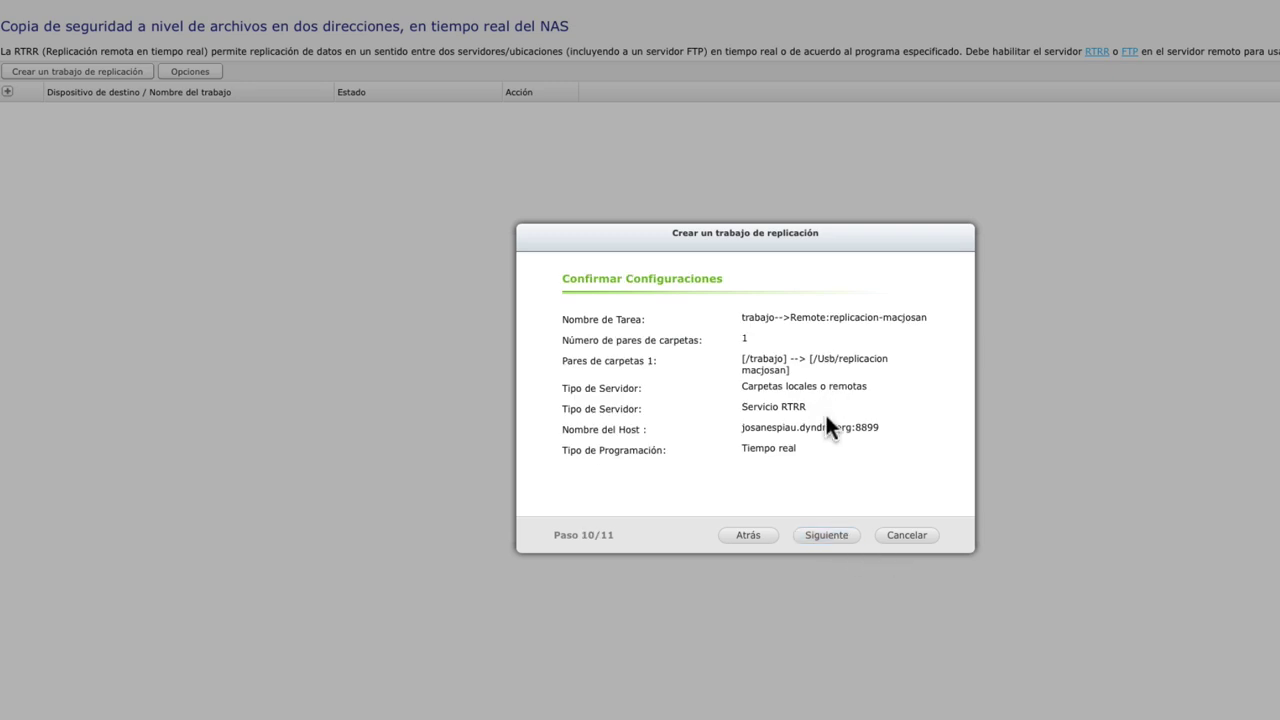
pyautogui.click(831, 542)
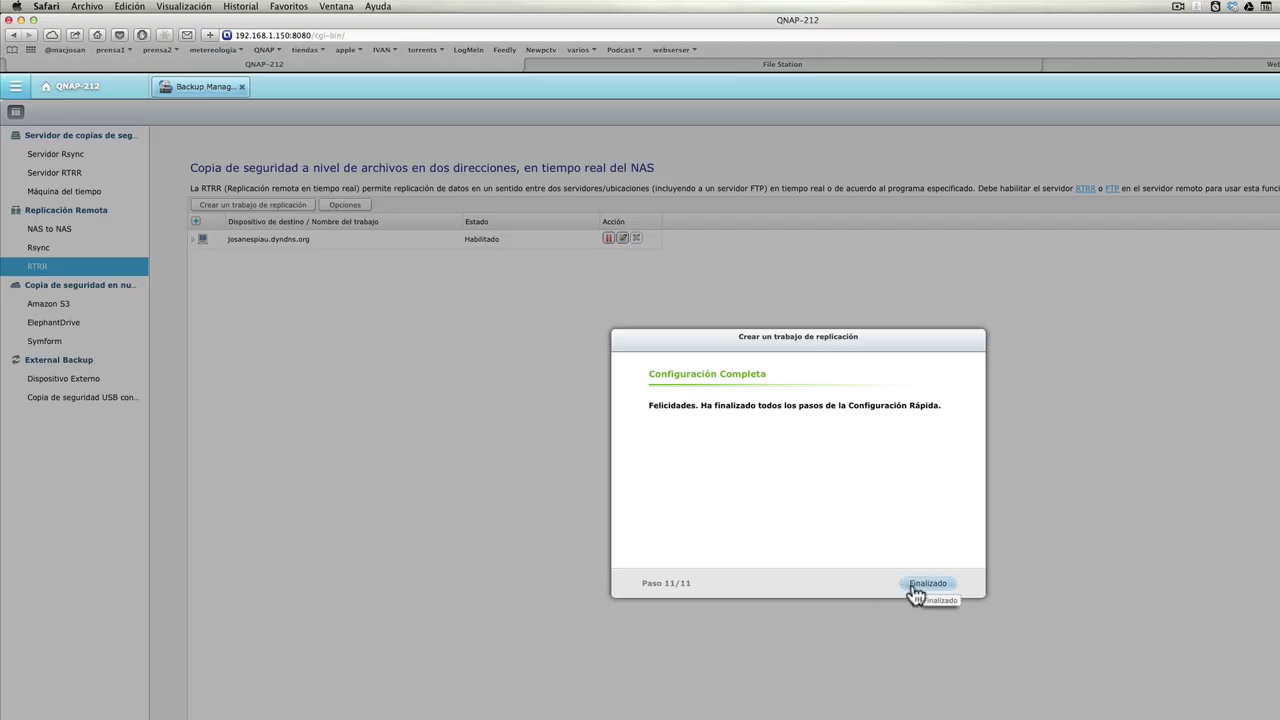
pyautogui.click(904, 535)
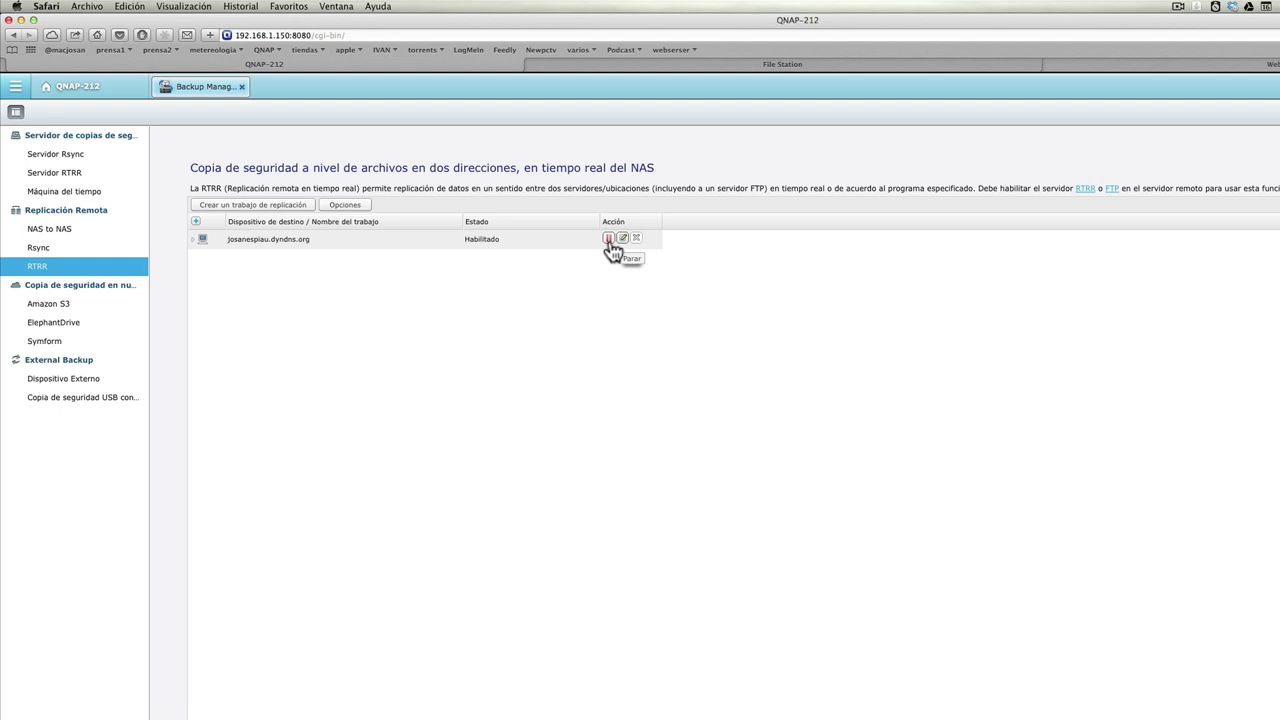
# Compare the remote prueba 212 folder's four files against the local File Station copy.
pyautogui.click(1074, 66)
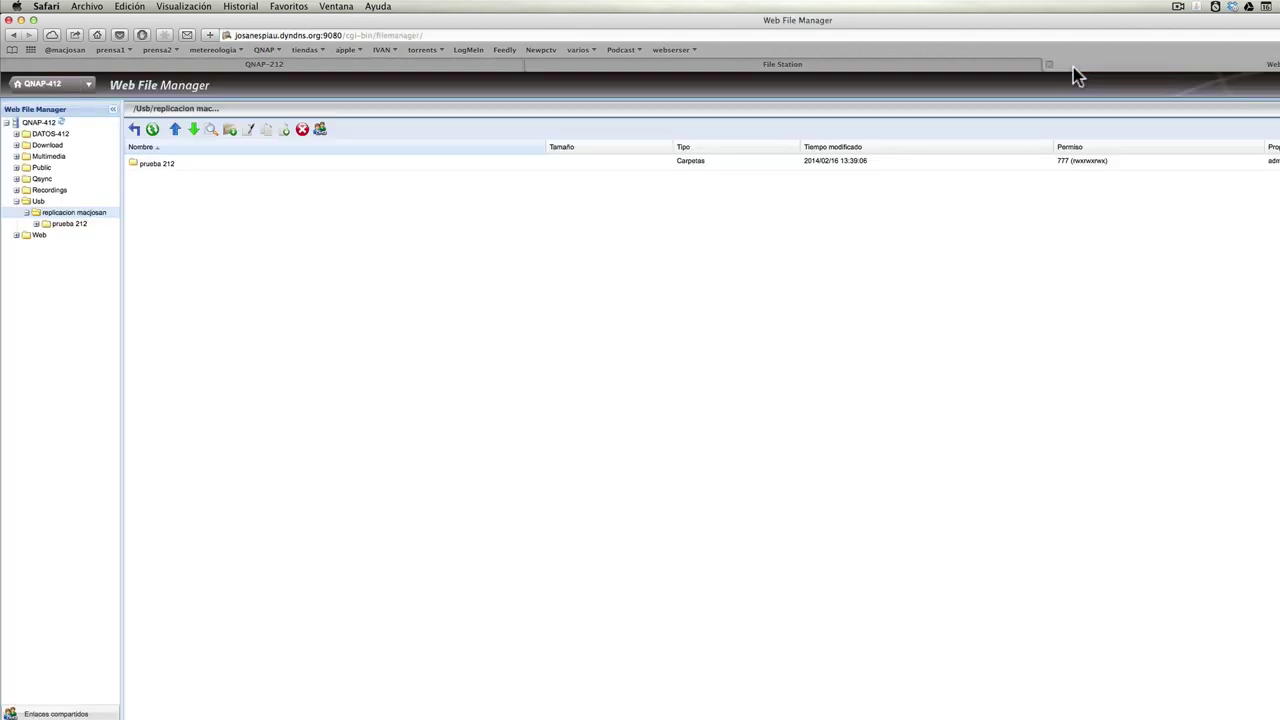
pyautogui.doubleClick(177, 163)
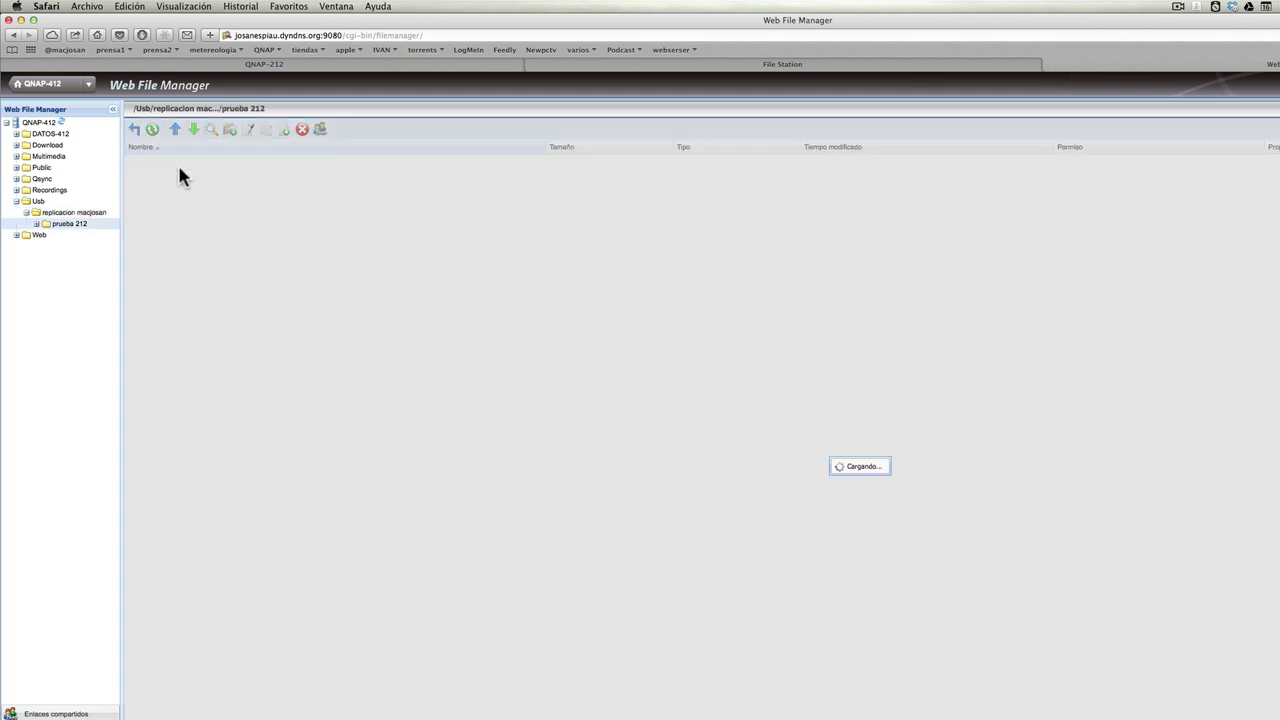
pyautogui.click(577, 66)
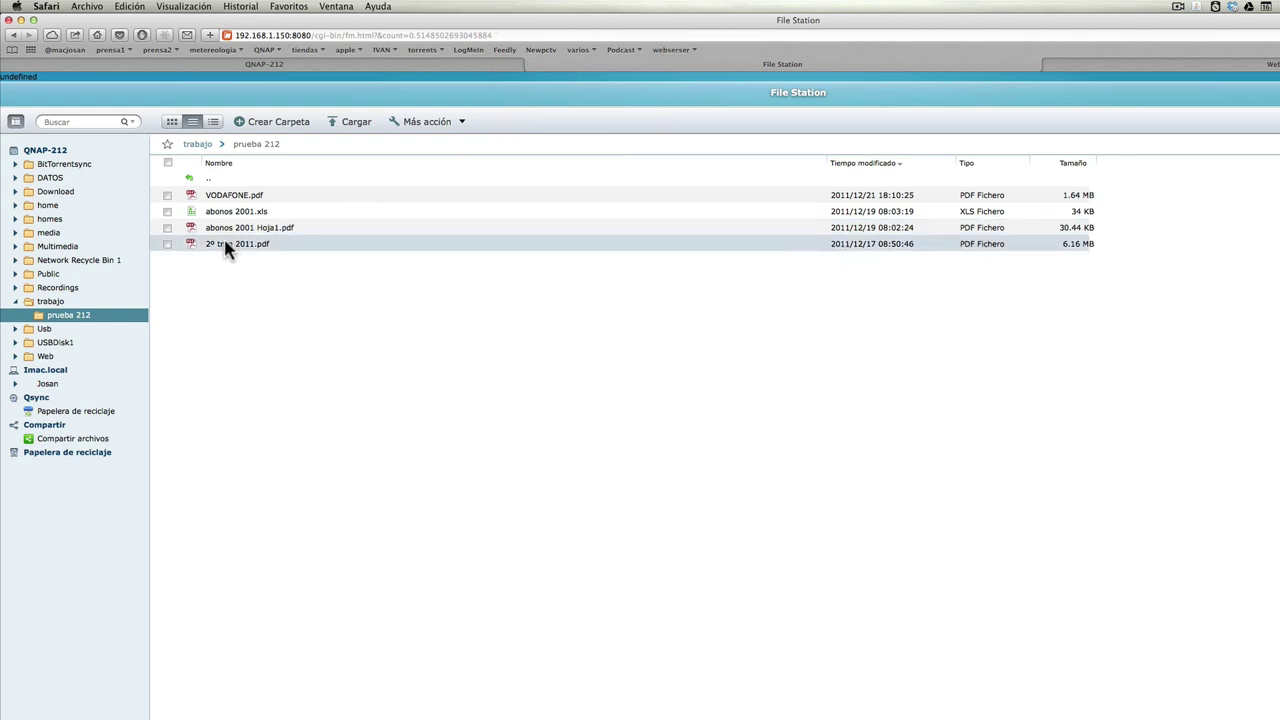
pyautogui.click(1066, 66)
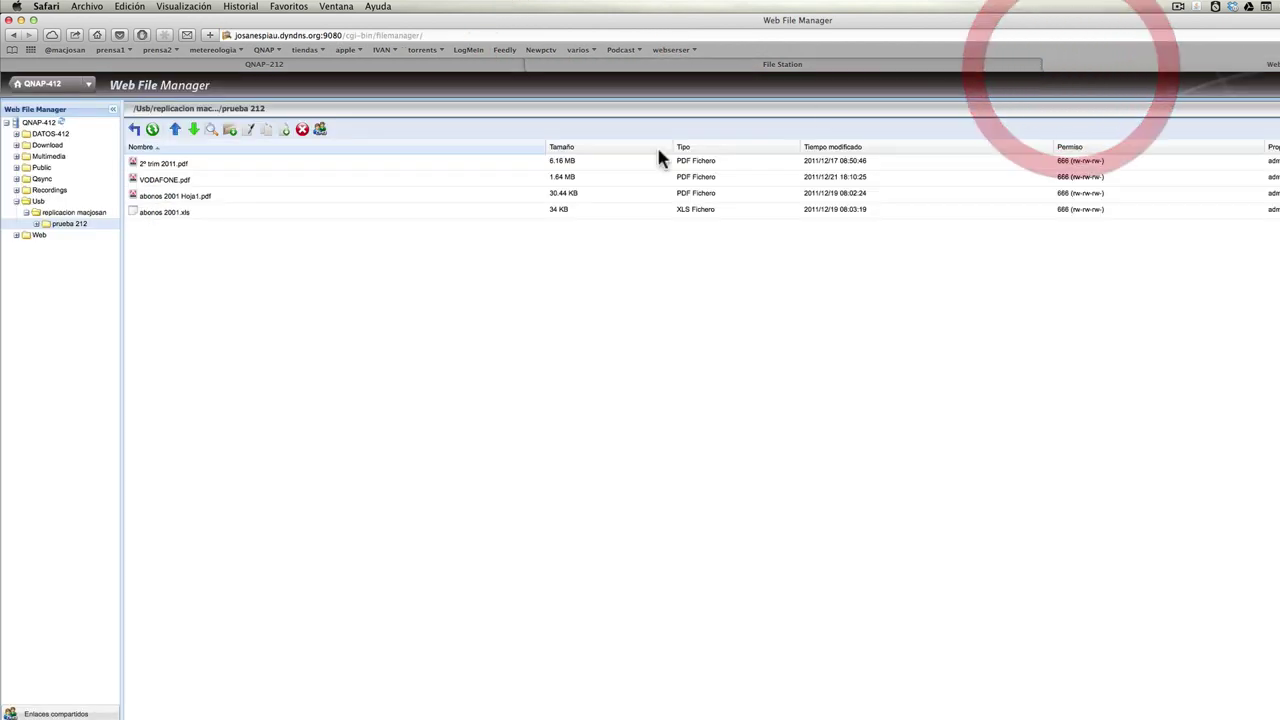
pyautogui.click(98, 214)
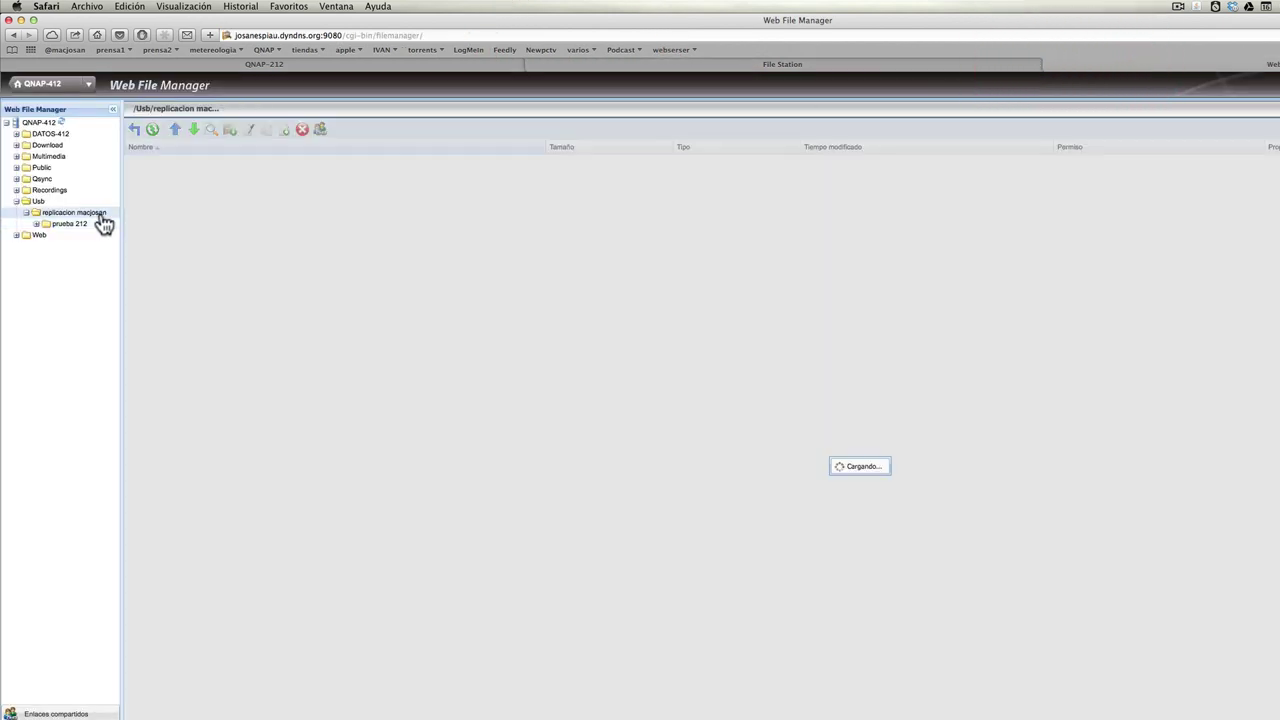
pyautogui.click(561, 68)
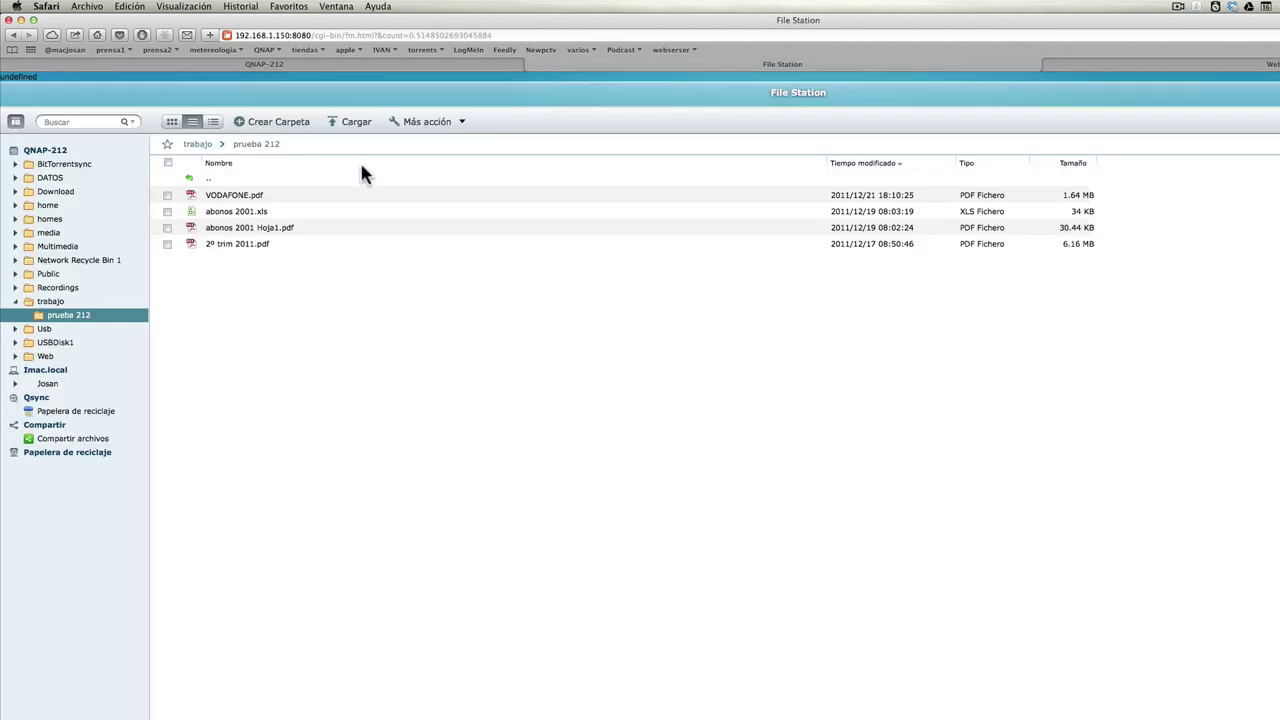
# Delete abonos 2001.xls through Más acción > Eliminar and confirm the deletion.
pyautogui.click(167, 211)
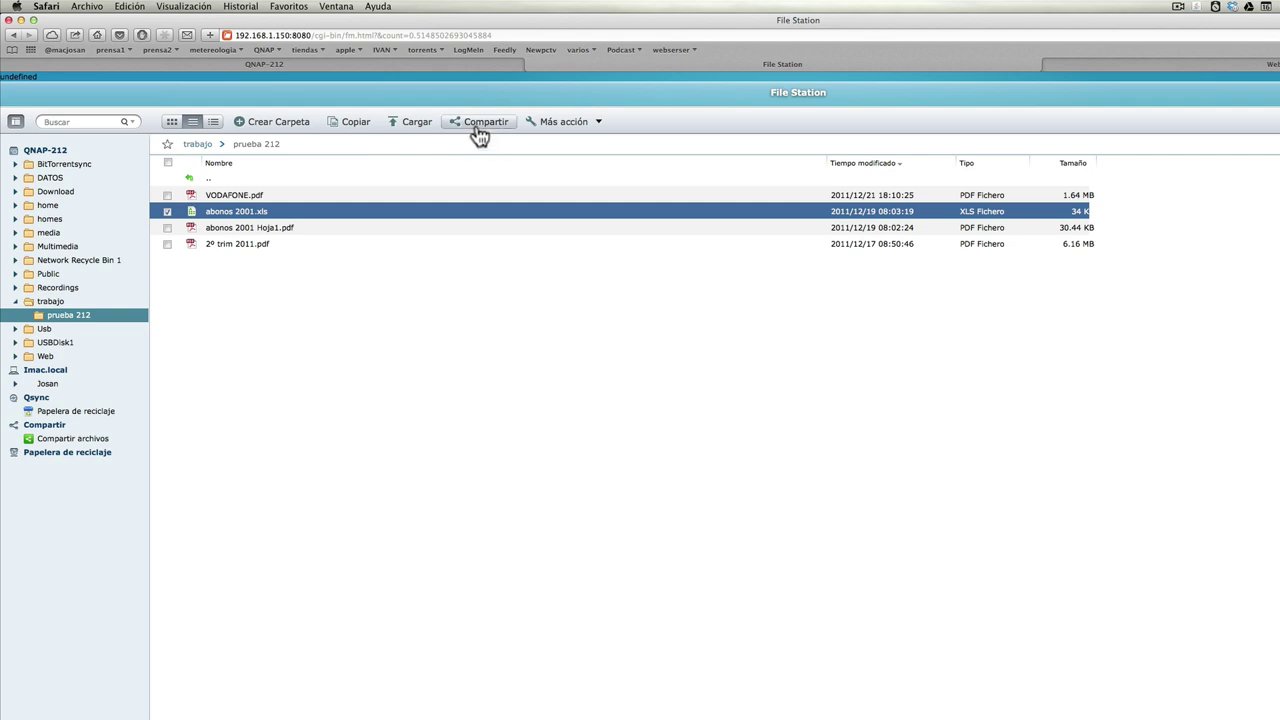
pyautogui.click(550, 124)
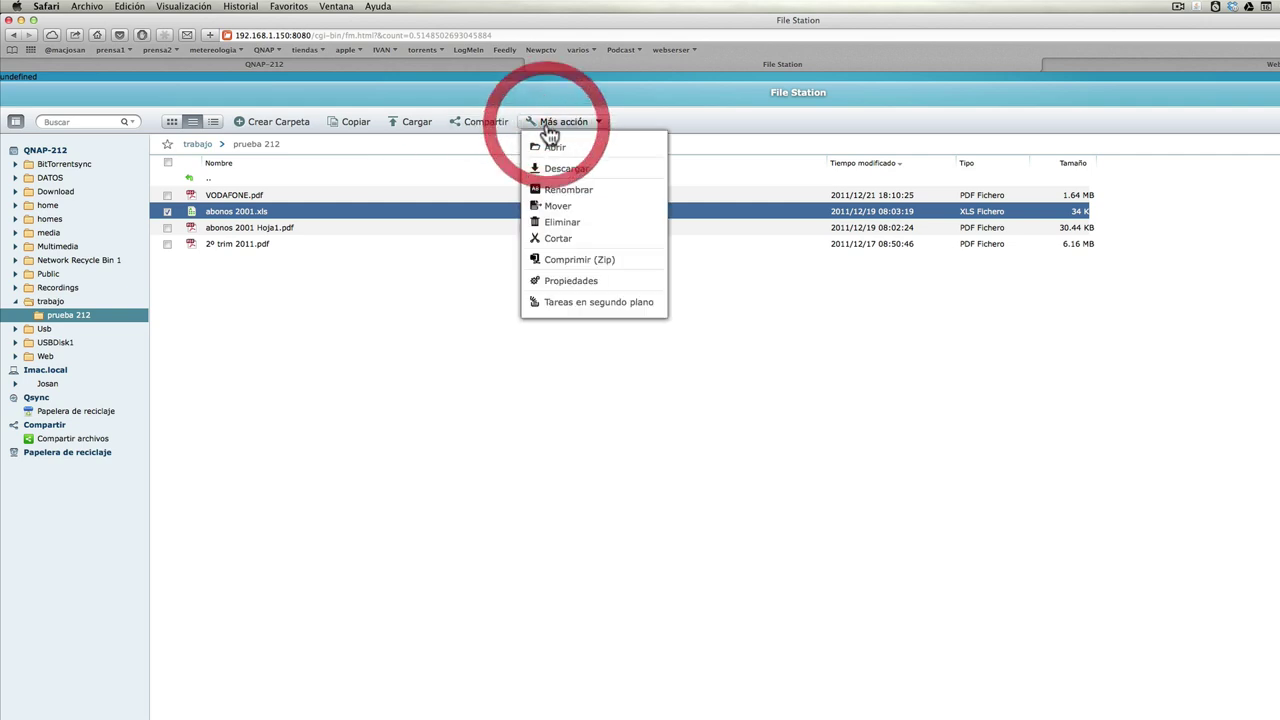
pyautogui.click(558, 221)
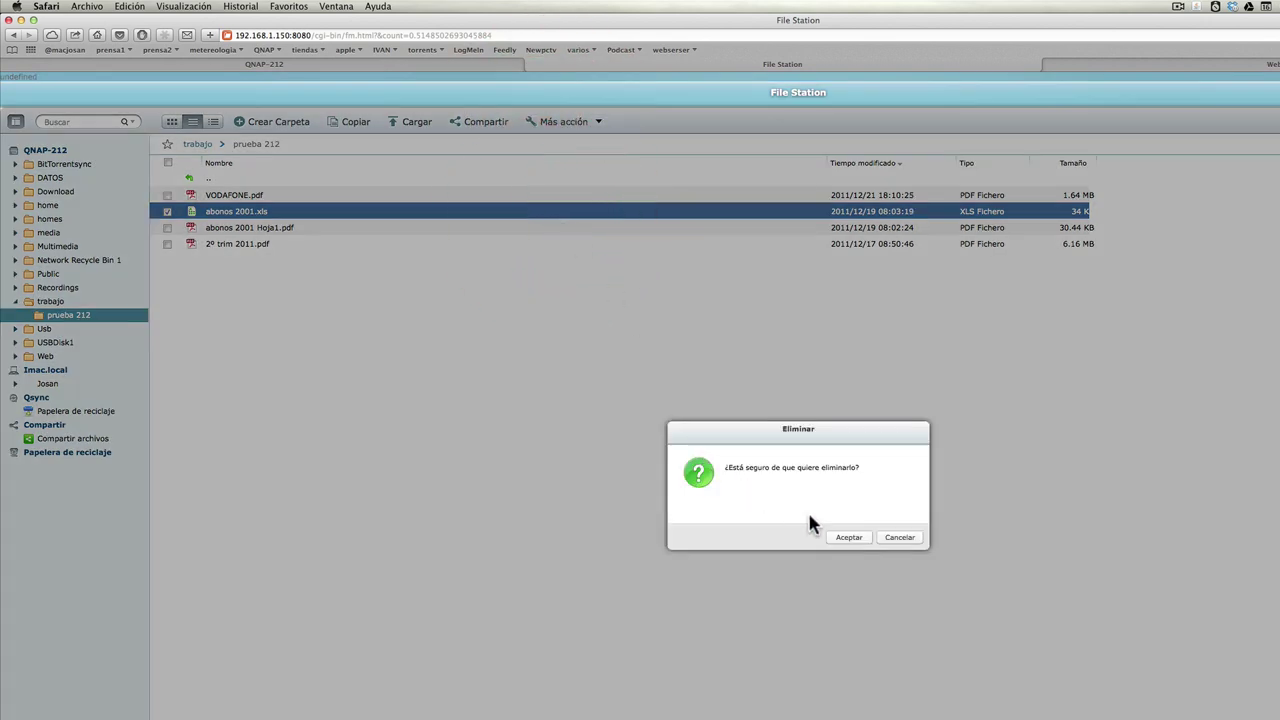
pyautogui.click(847, 539)
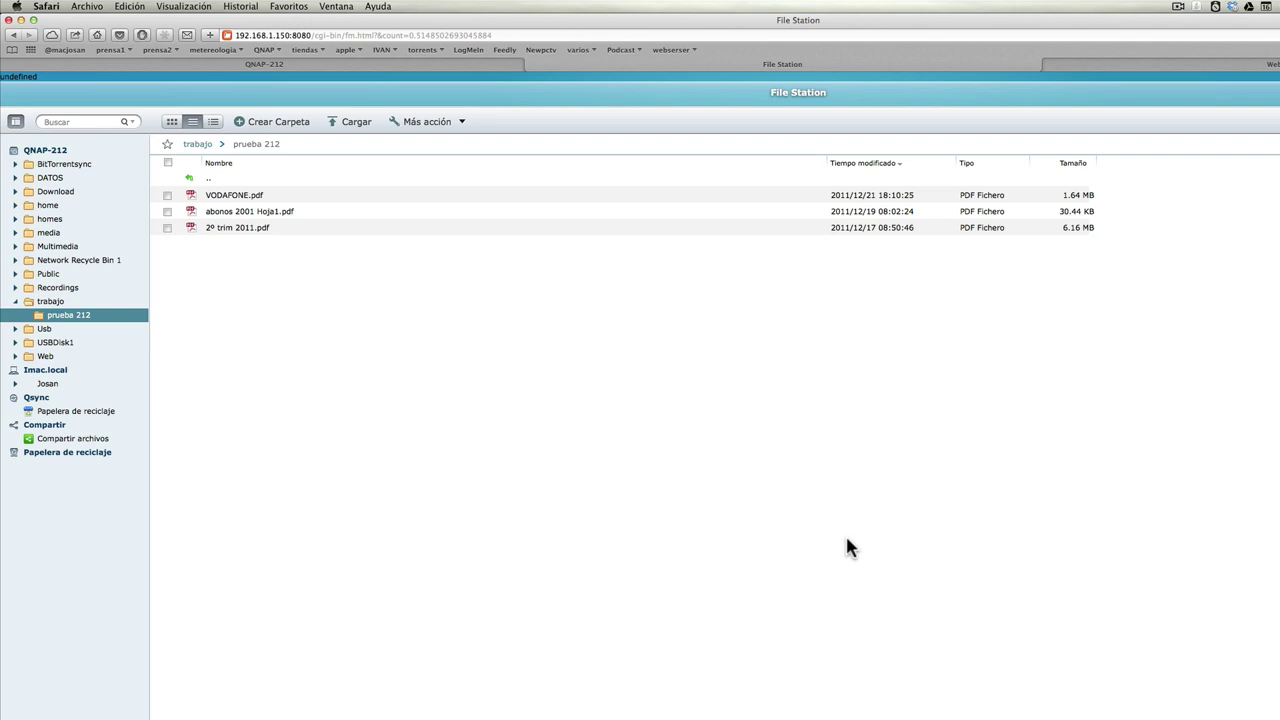
# Confirm remote prueba 212 shows only three PDFs, matching the local folder, then return to RTRR jobs.
pyautogui.click(1129, 64)
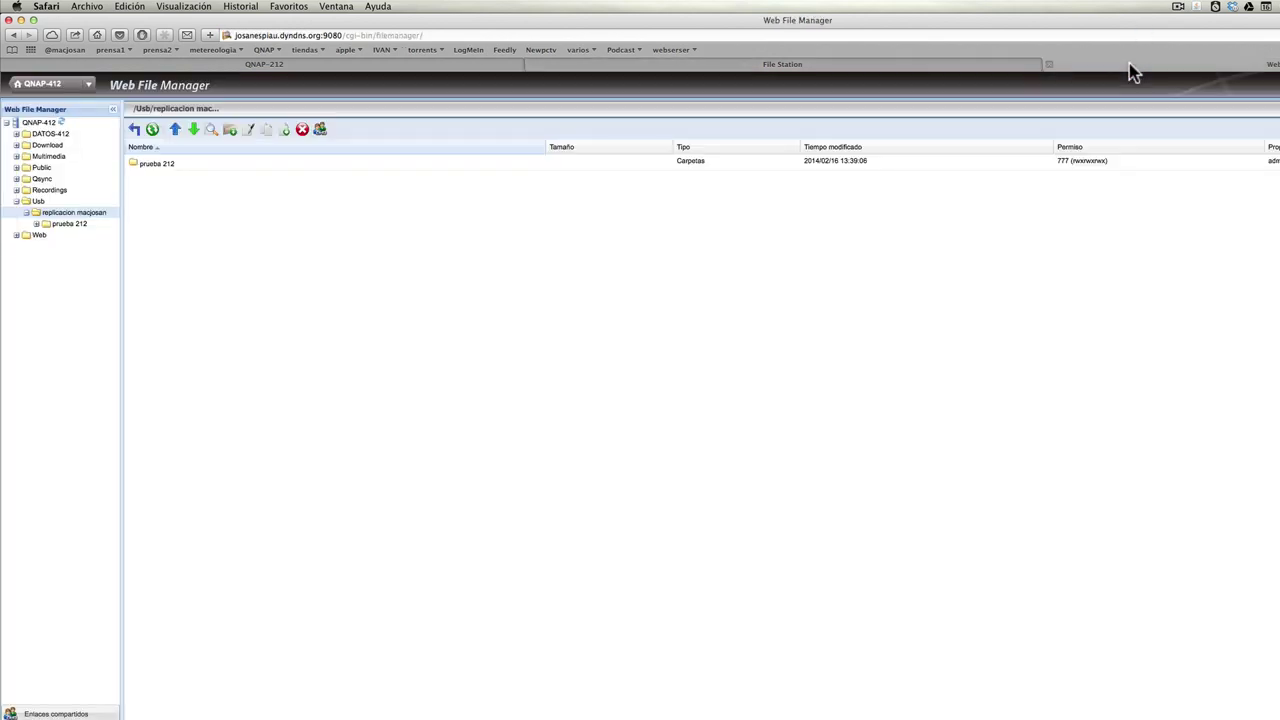
pyautogui.doubleClick(229, 164)
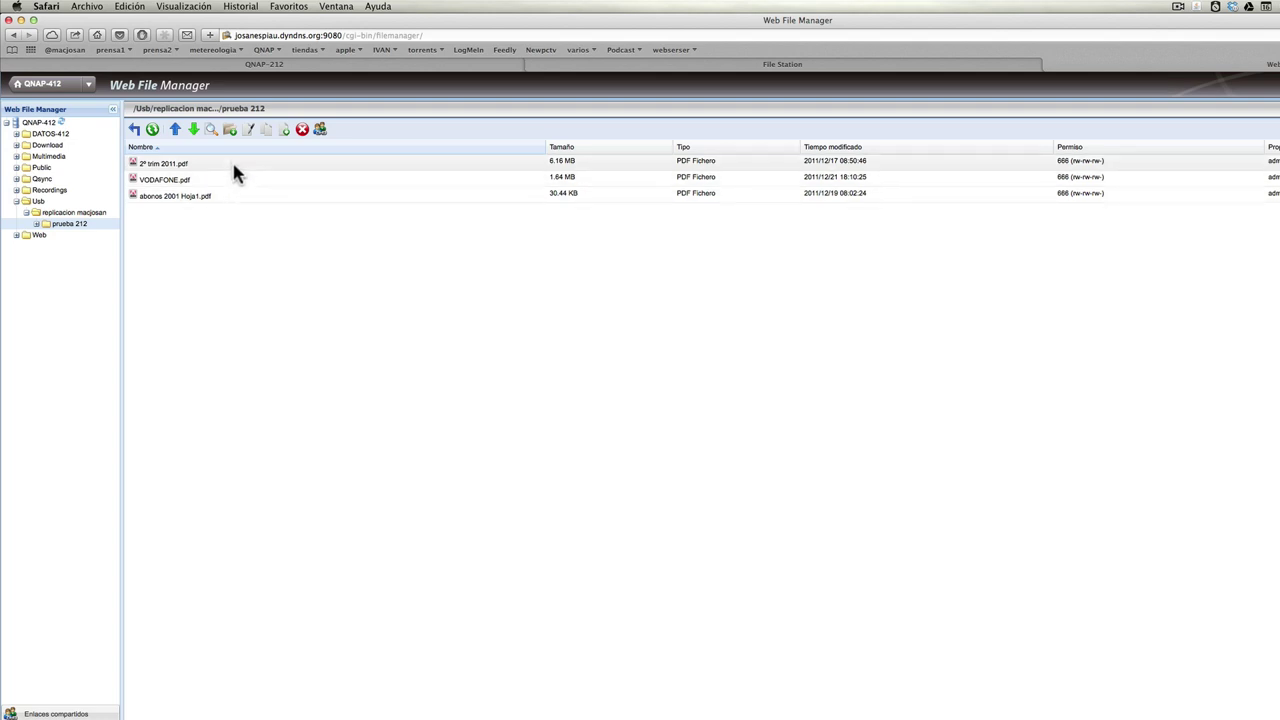
pyautogui.click(649, 67)
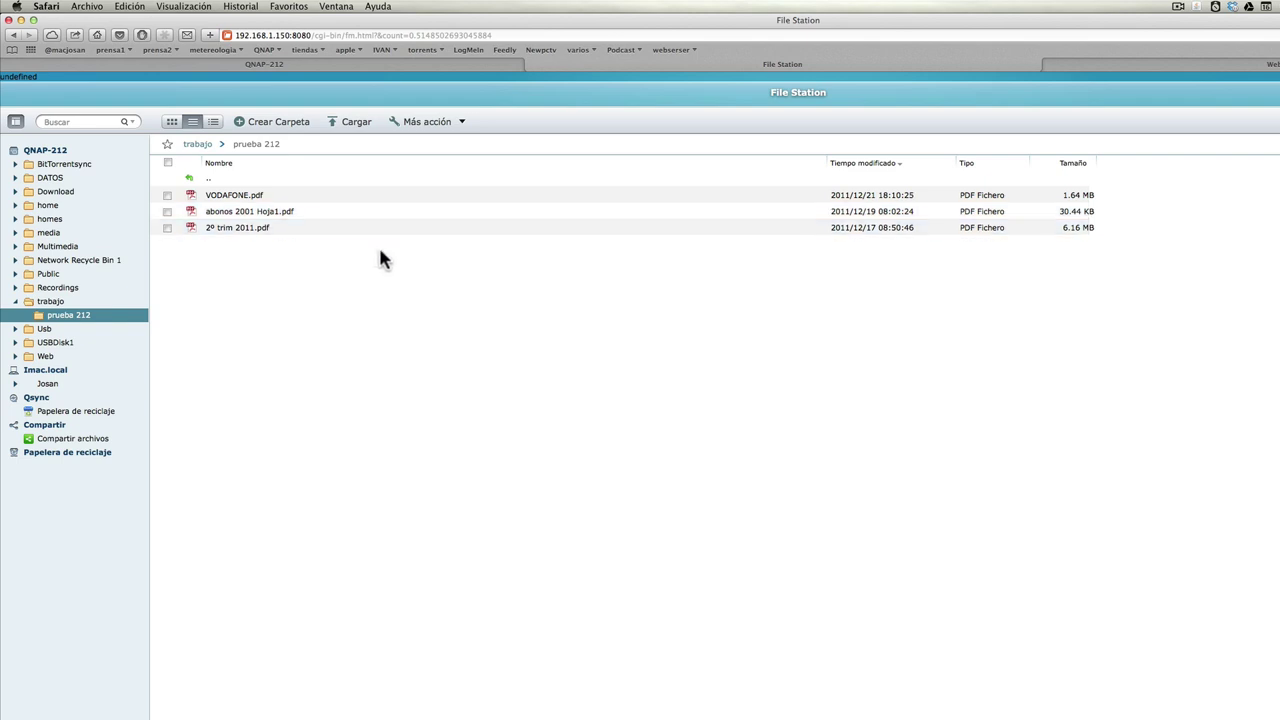
pyautogui.click(1085, 68)
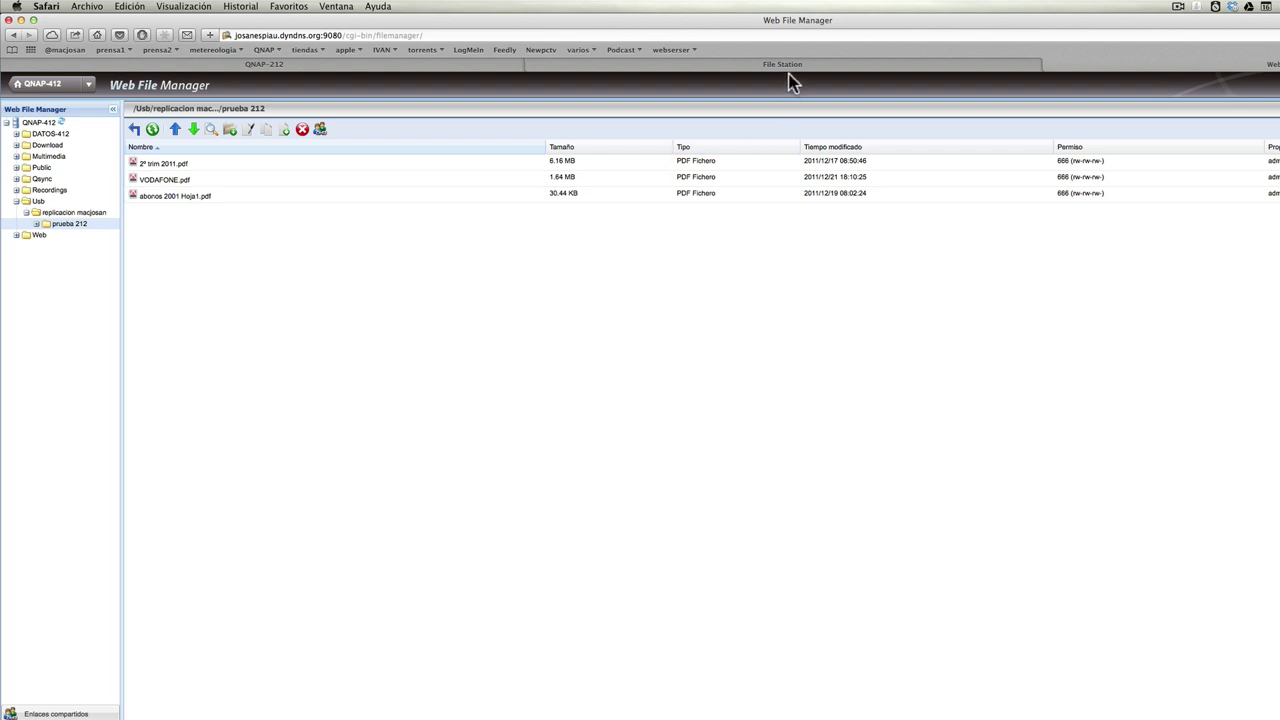
pyautogui.click(466, 63)
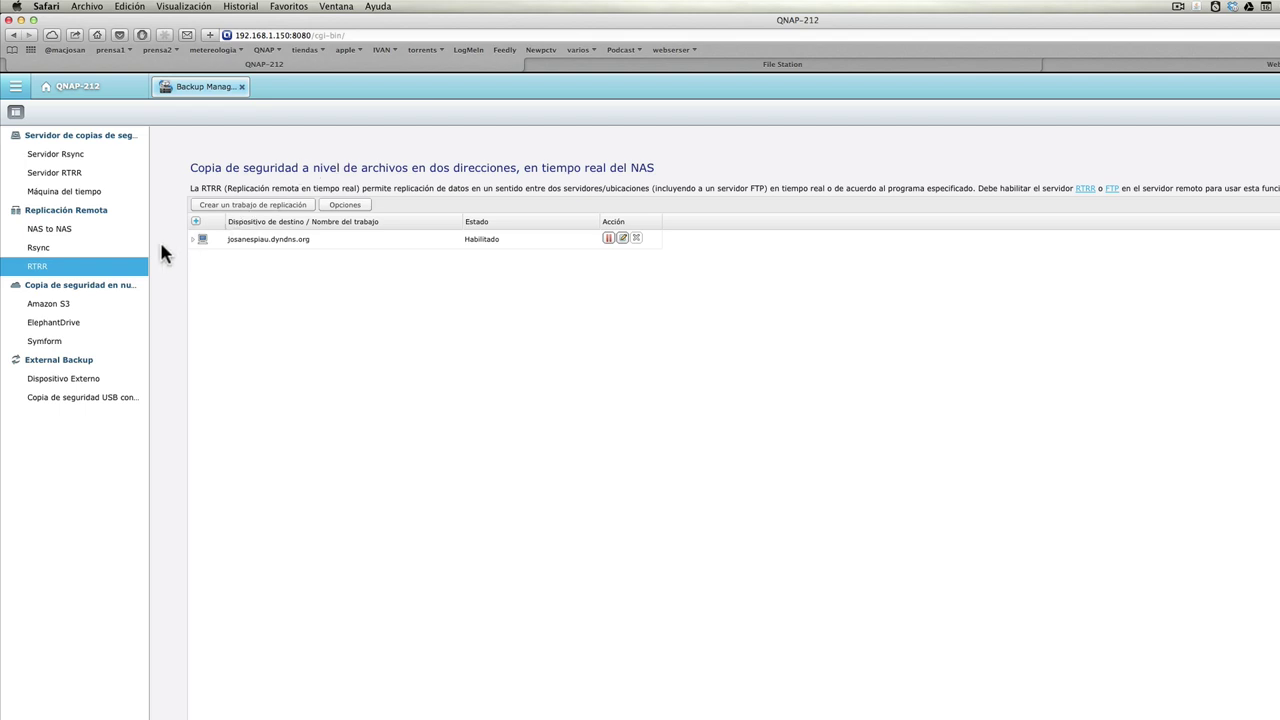
# Browse the Amazon S3, ElephantDrive and Symform cloud backup pages.
pyautogui.click(103, 288)
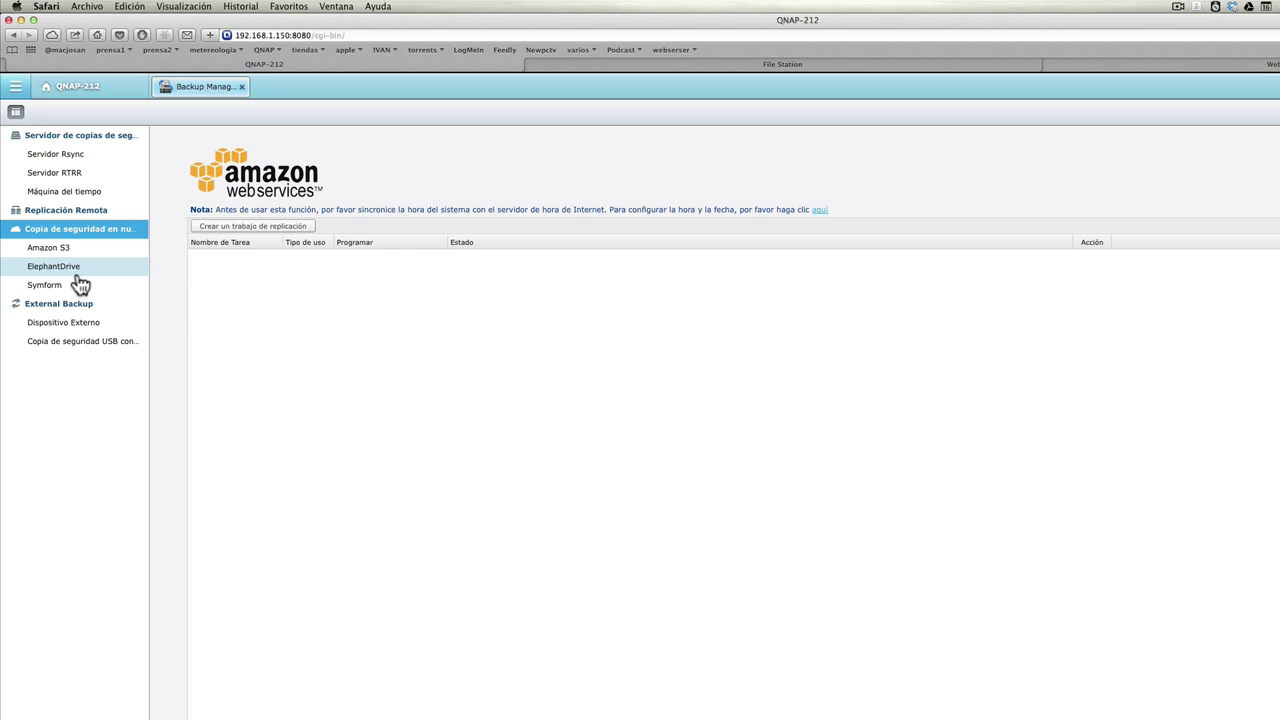
pyautogui.click(70, 268)
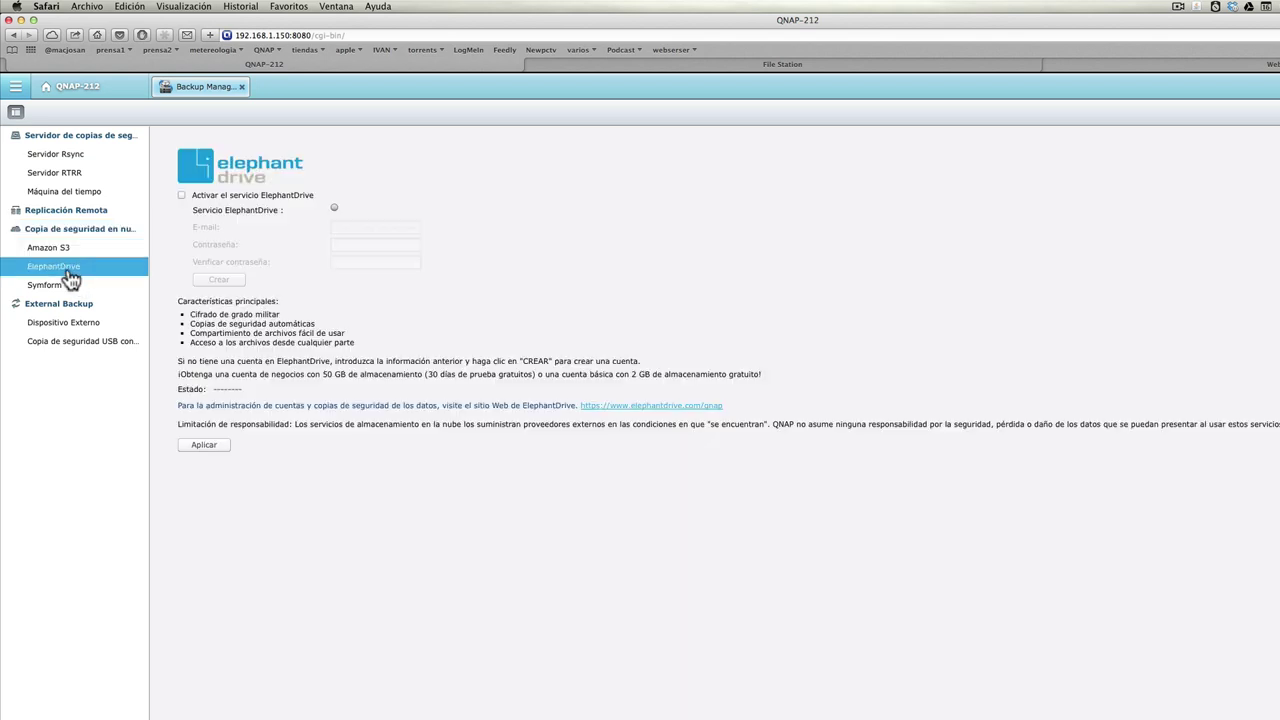
pyautogui.click(60, 286)
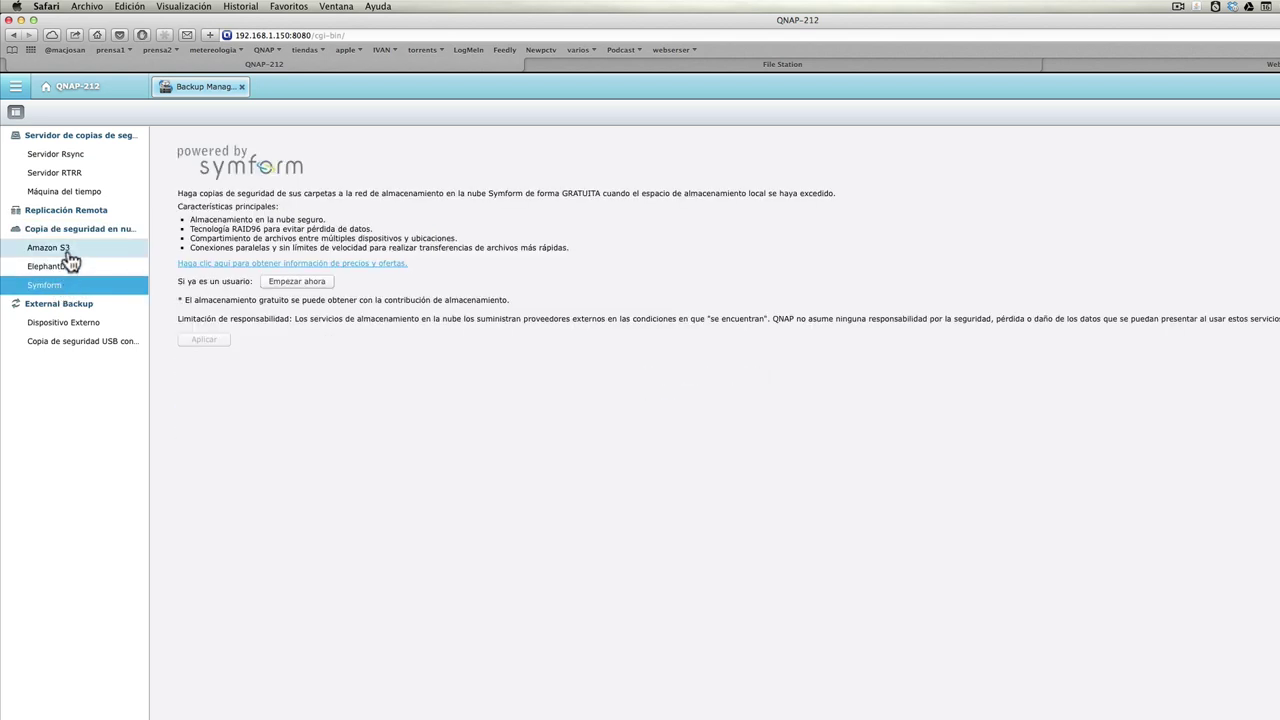
pyautogui.click(68, 254)
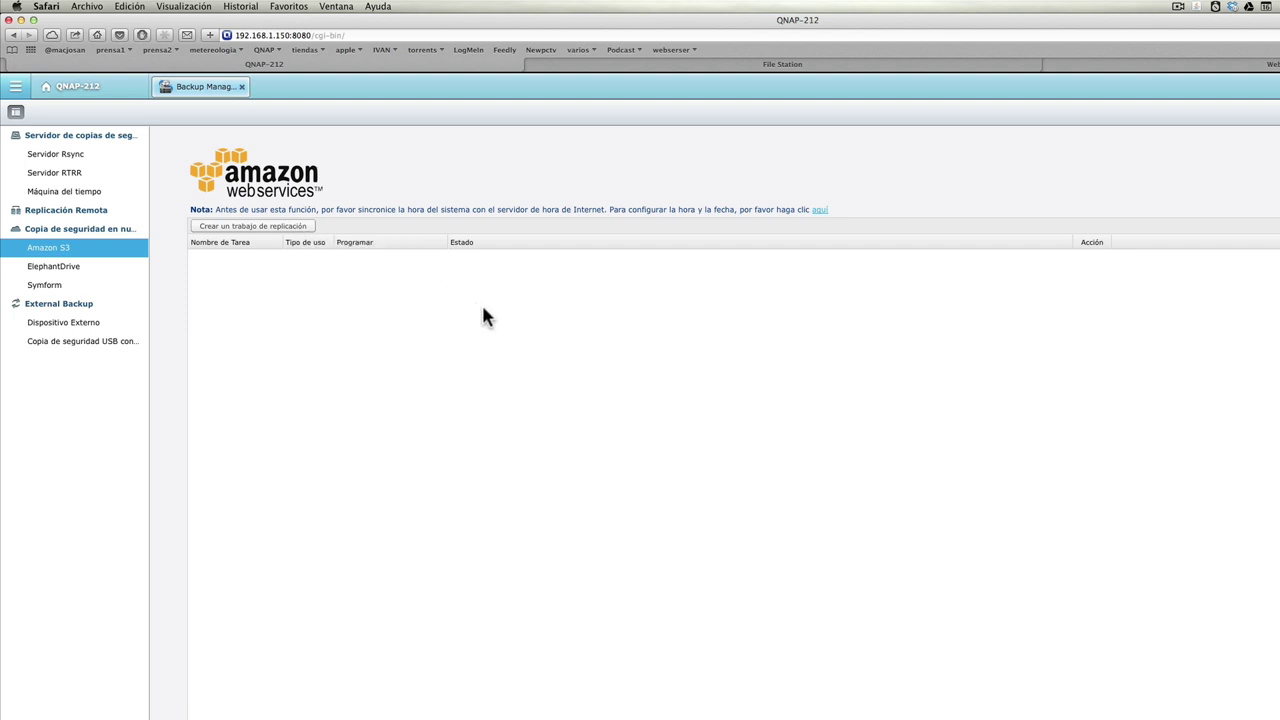
# View the External Backup Dispositivo Externo page, which lists no jobs, then close Safari.
pyautogui.click(60, 304)
pyautogui.click(98, 312)
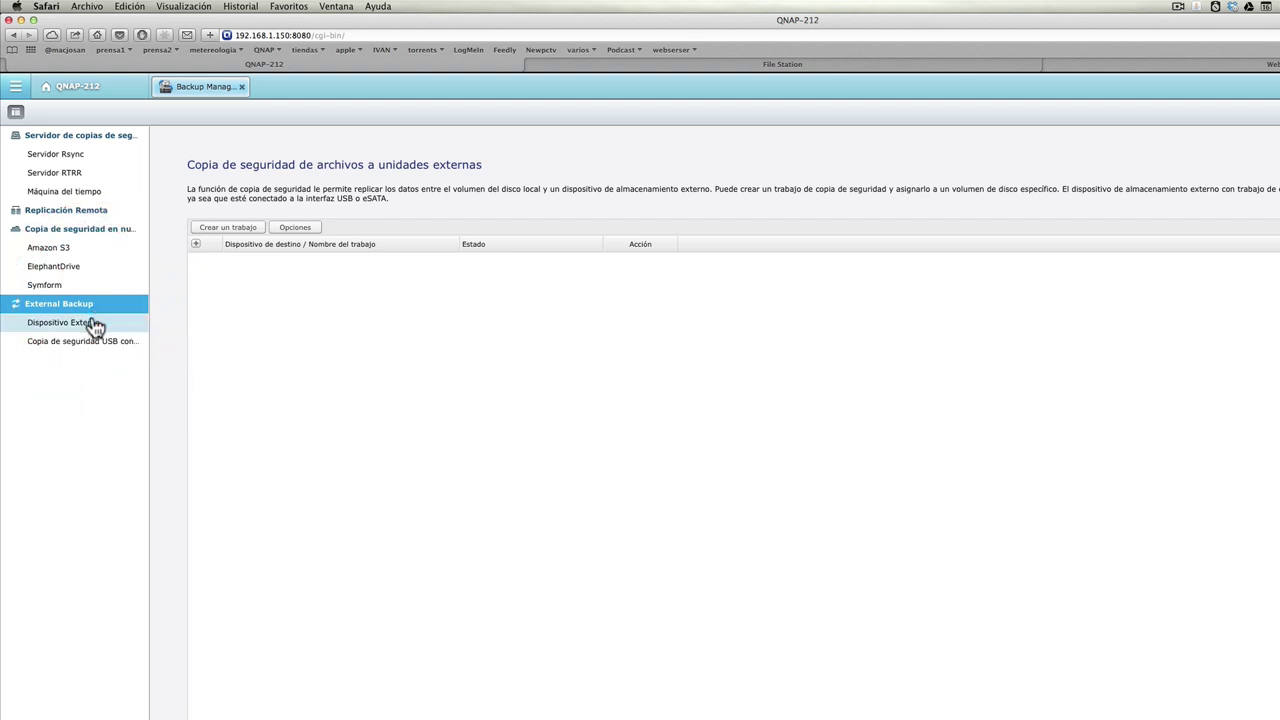
pyautogui.click(94, 324)
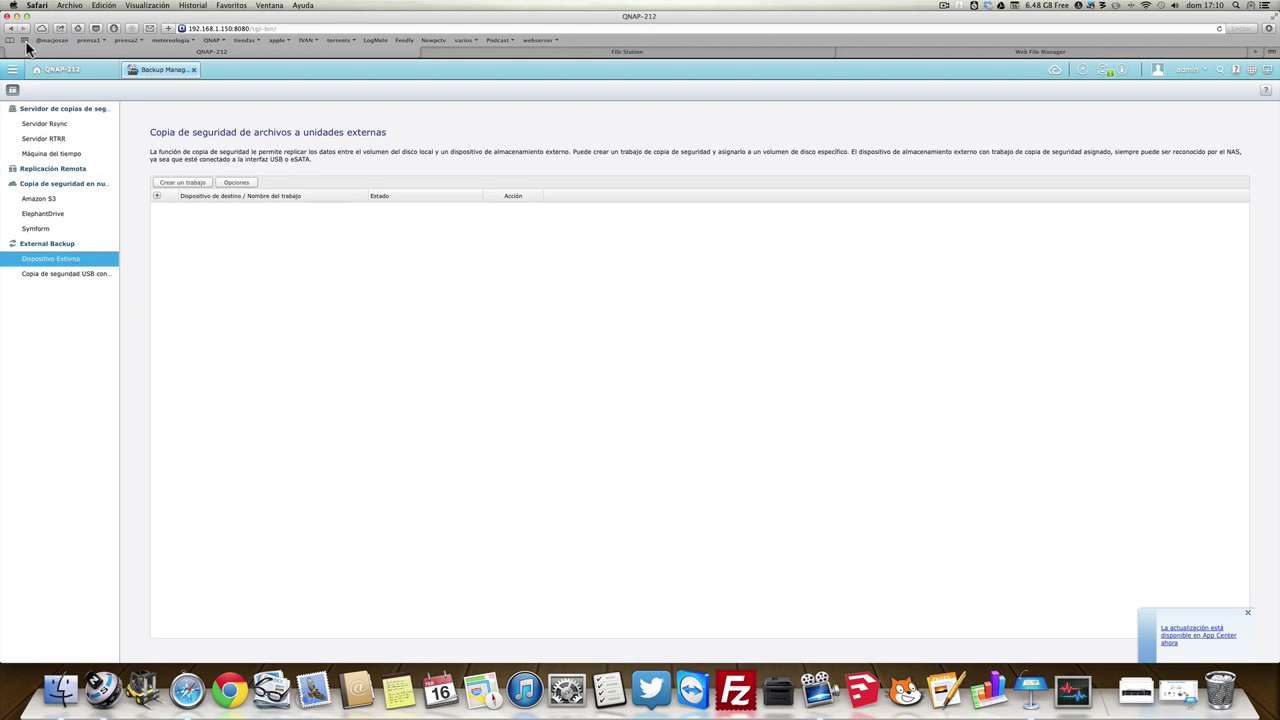
pyautogui.click(9, 17)
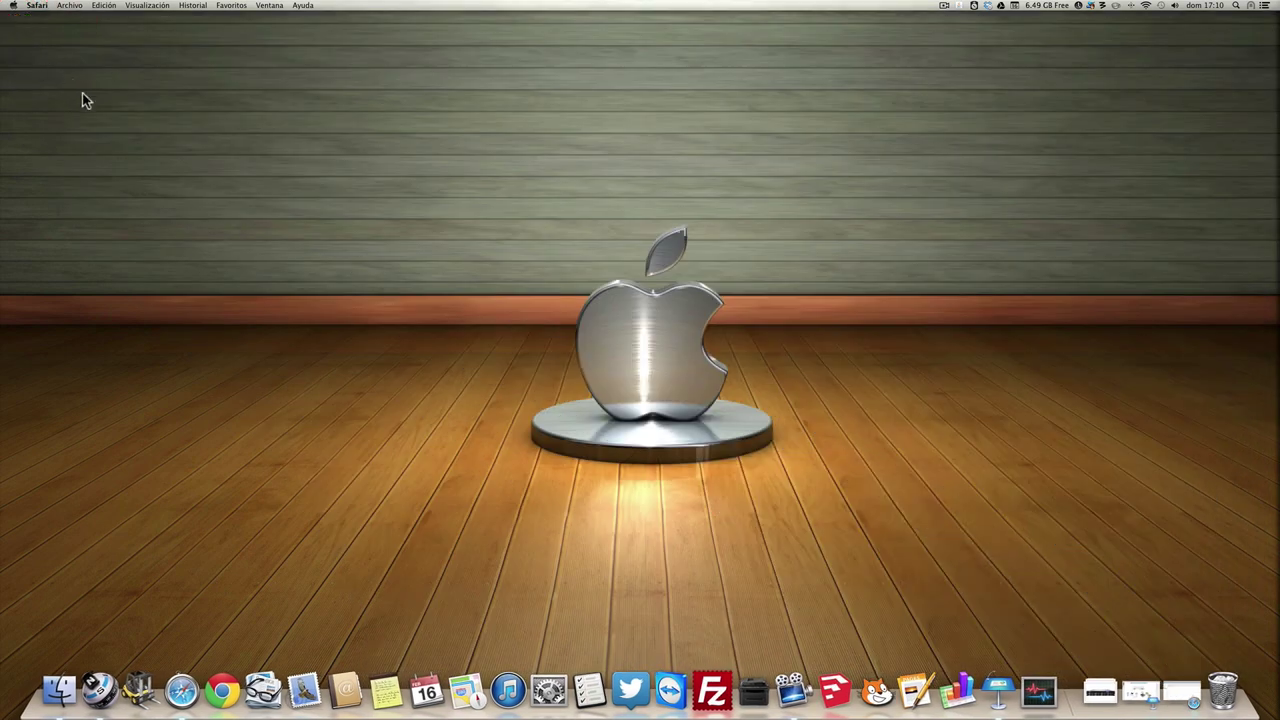